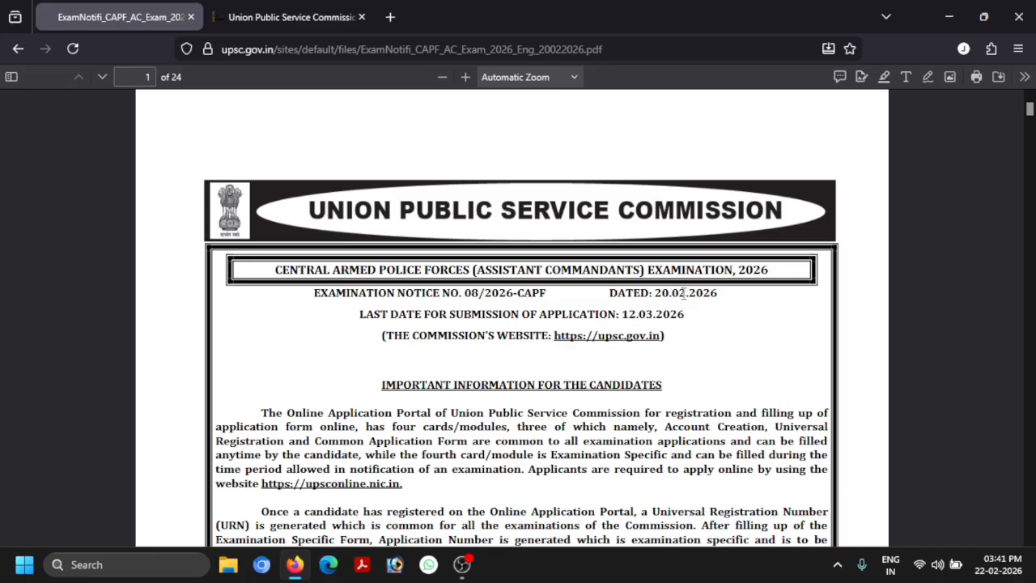
Read page 1 of the CAPF notice down to section 2, How to Apply, and the Page 1 of 24 footer
{"action": "scroll", "coordinate": [684, 293], "scroll_direction": "down", "scroll_amount": 1}
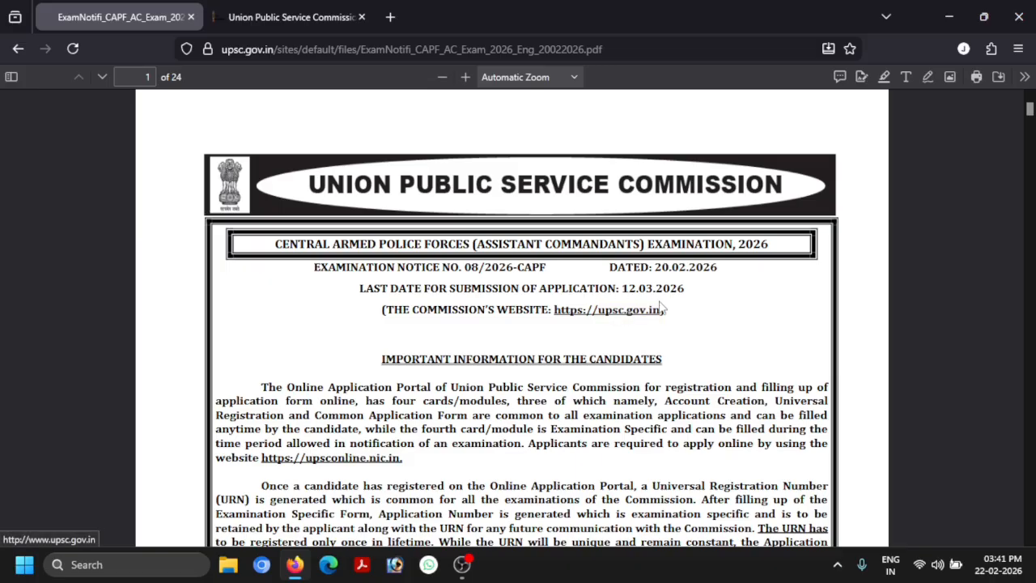
{"action": "scroll", "coordinate": [666, 307], "scroll_direction": "down", "scroll_amount": 1}
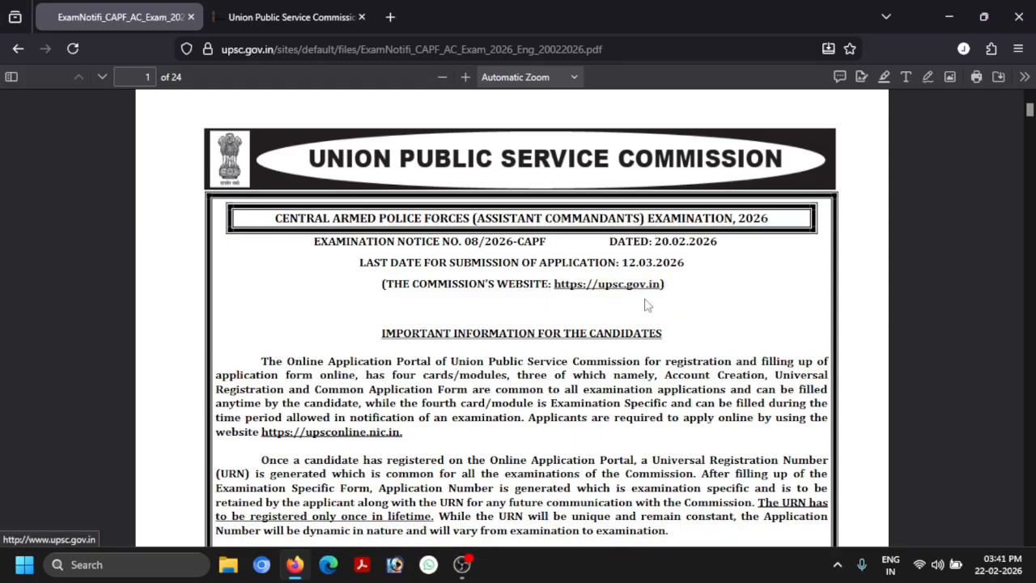
{"action": "scroll", "coordinate": [648, 304], "scroll_direction": "down", "scroll_amount": 4}
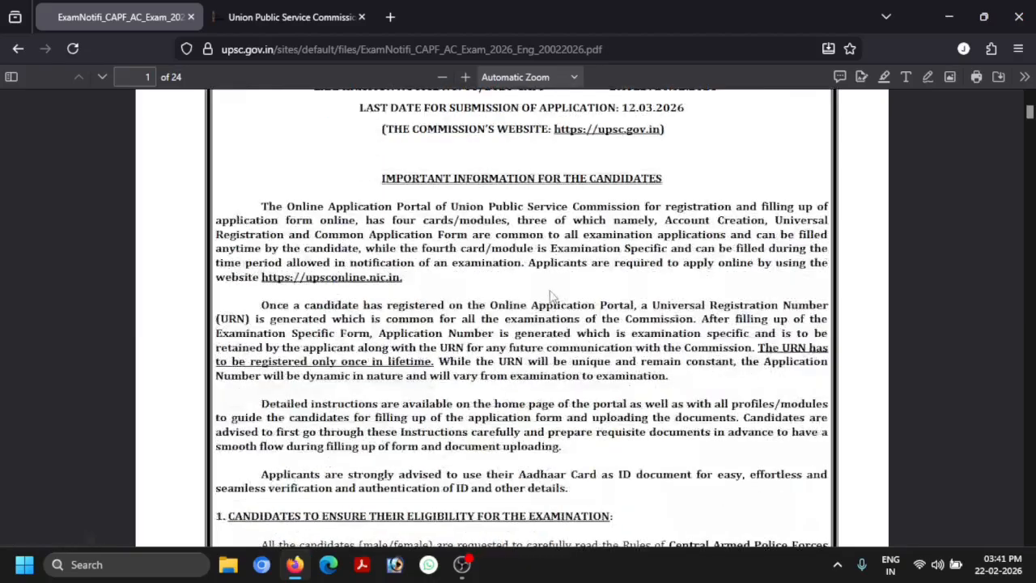
{"action": "scroll", "coordinate": [551, 295], "scroll_direction": "down", "scroll_amount": 1}
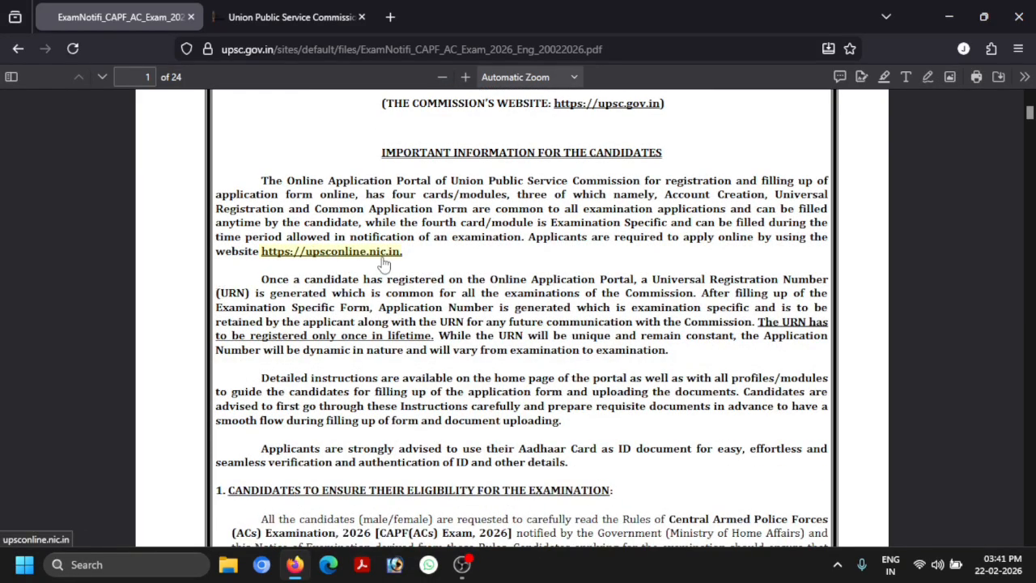
{"action": "scroll", "coordinate": [716, 287], "scroll_direction": "down", "scroll_amount": 2}
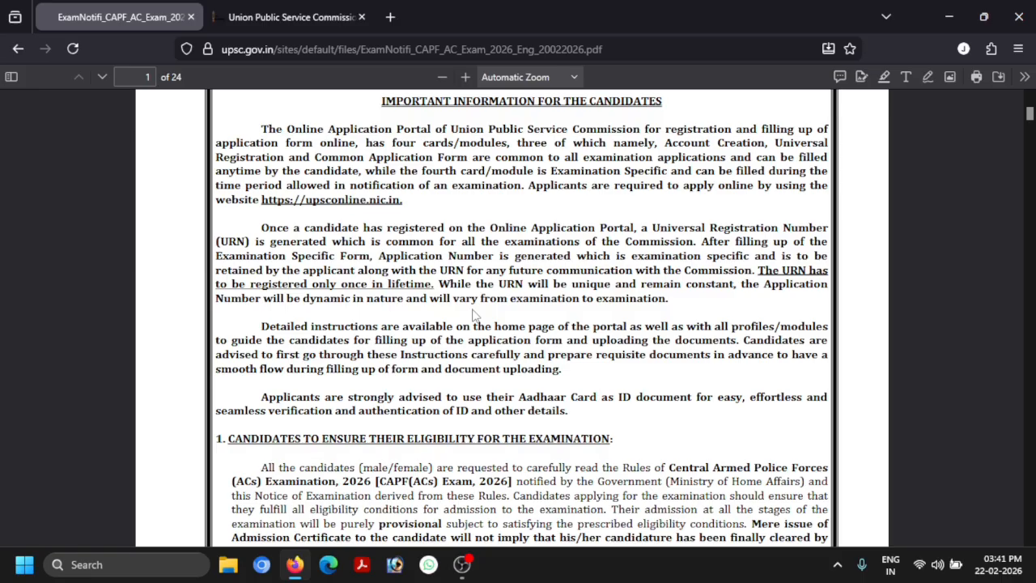
{"action": "scroll", "coordinate": [476, 315], "scroll_direction": "down", "scroll_amount": 5}
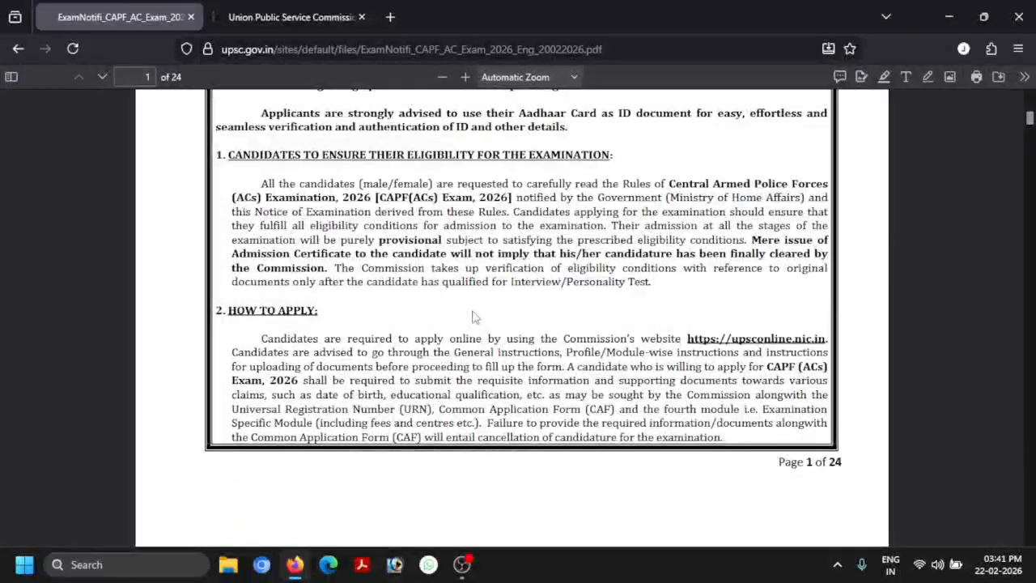
{"action": "scroll", "coordinate": [476, 316], "scroll_direction": "down", "scroll_amount": 5}
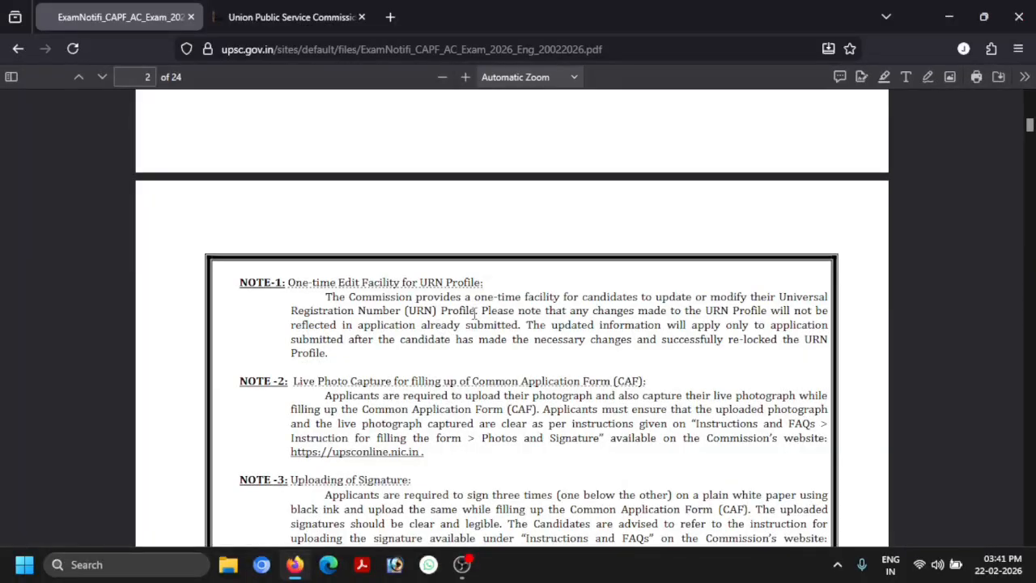
Read through pages 2 and 3 to page 4's vacancy table (BSF 108 … Total 349)
{"action": "scroll", "coordinate": [476, 315], "scroll_direction": "down", "scroll_amount": 2}
{"action": "scroll", "coordinate": [476, 320], "scroll_direction": "down", "scroll_amount": 2}
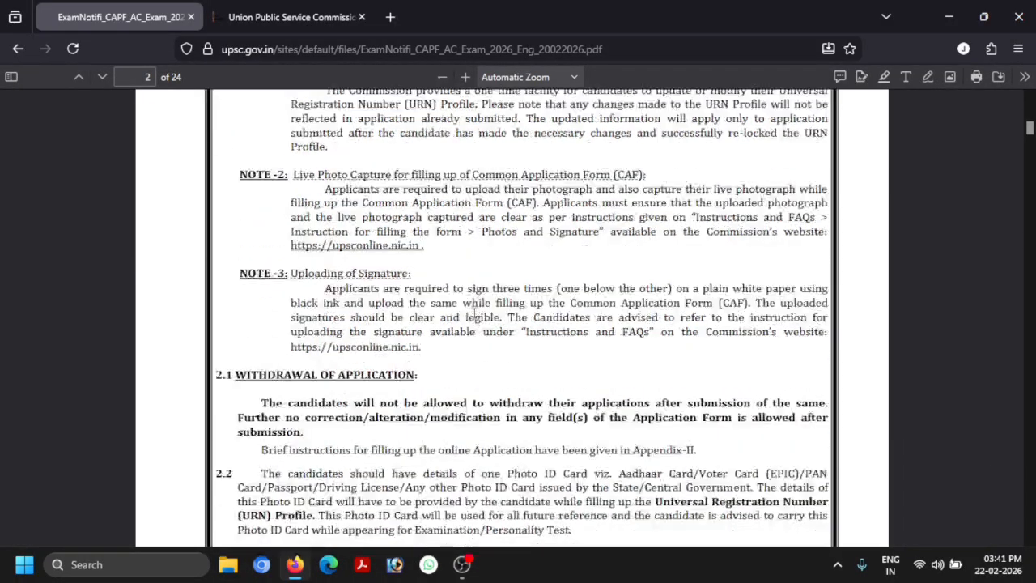
{"action": "scroll", "coordinate": [476, 317], "scroll_direction": "down", "scroll_amount": 4}
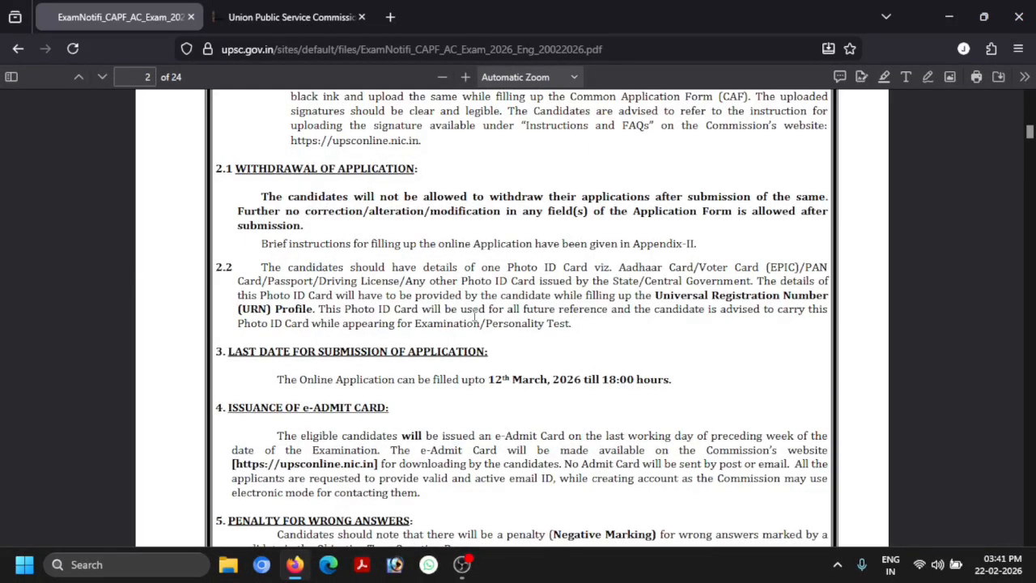
{"action": "scroll", "coordinate": [476, 317], "scroll_direction": "down", "scroll_amount": 2}
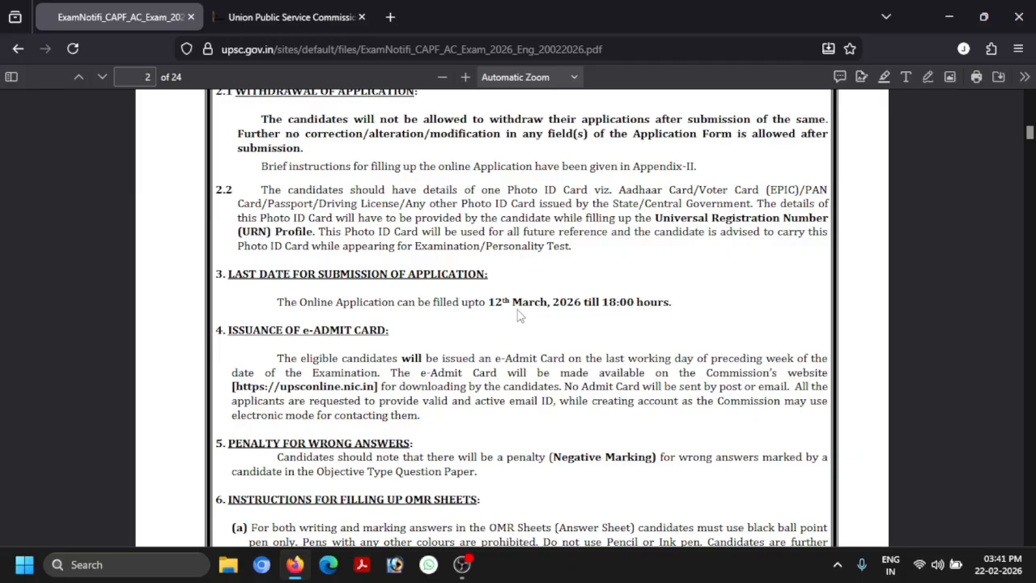
{"action": "scroll", "coordinate": [519, 315], "scroll_direction": "down", "scroll_amount": 2}
{"action": "scroll", "coordinate": [377, 312], "scroll_direction": "down", "scroll_amount": 1}
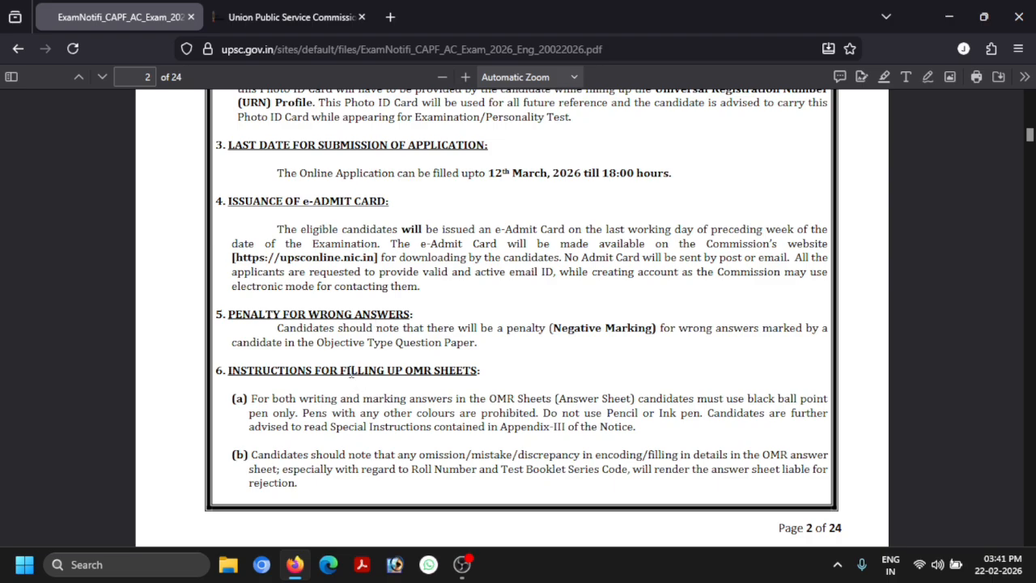
{"action": "scroll", "coordinate": [437, 348], "scroll_direction": "down", "scroll_amount": 2}
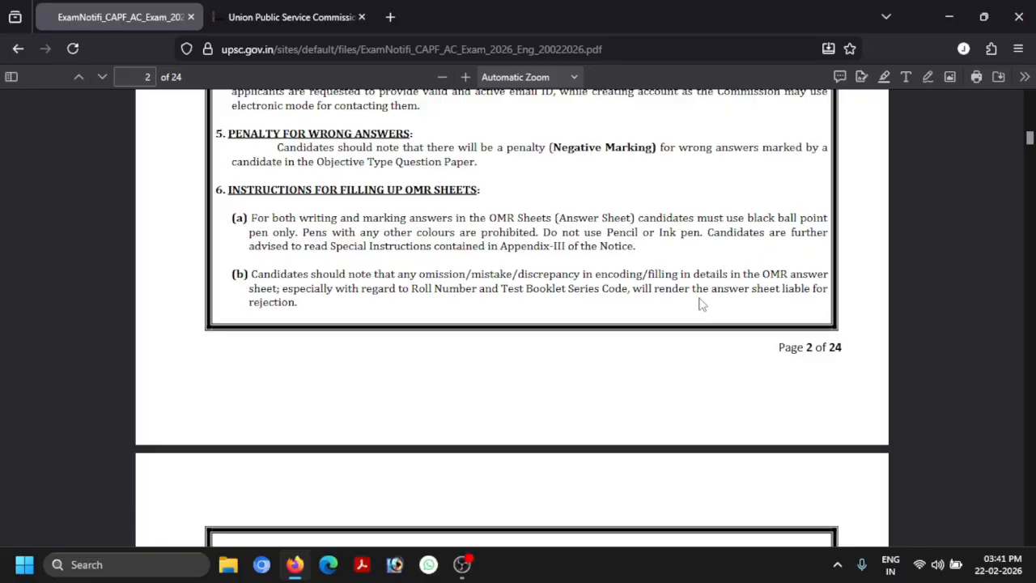
{"action": "scroll", "coordinate": [701, 304], "scroll_direction": "down", "scroll_amount": 1}
{"action": "scroll", "coordinate": [701, 302], "scroll_direction": "down", "scroll_amount": 3}
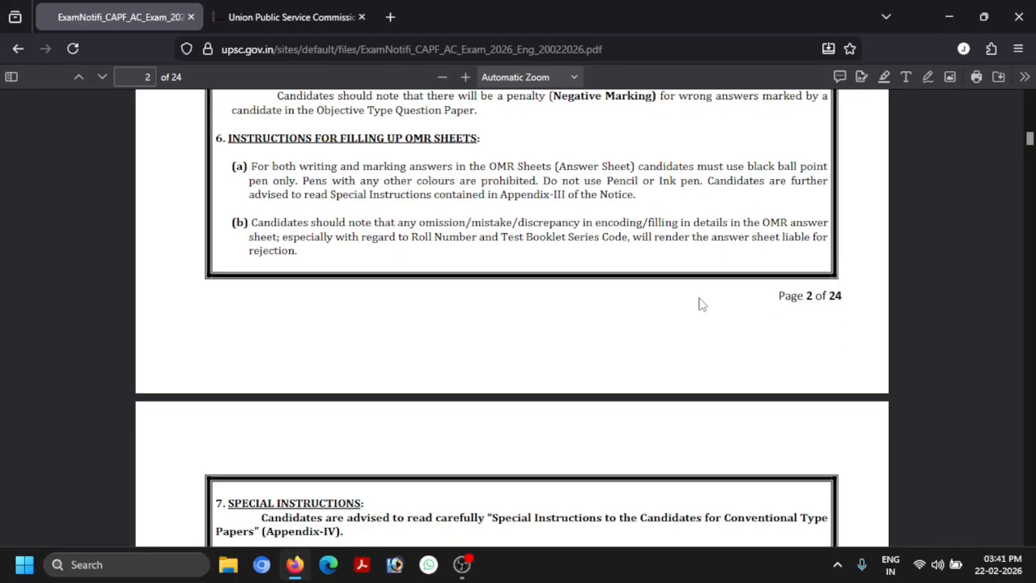
{"action": "scroll", "coordinate": [364, 395], "scroll_direction": "down", "scroll_amount": 2}
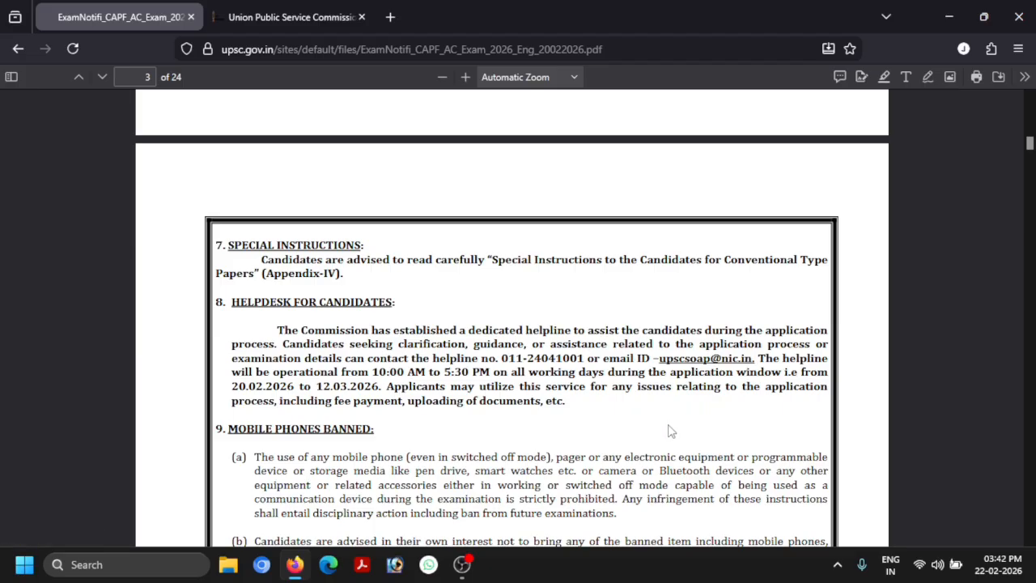
{"action": "scroll", "coordinate": [668, 421], "scroll_direction": "down", "scroll_amount": 1}
{"action": "scroll", "coordinate": [668, 421], "scroll_direction": "down", "scroll_amount": 3}
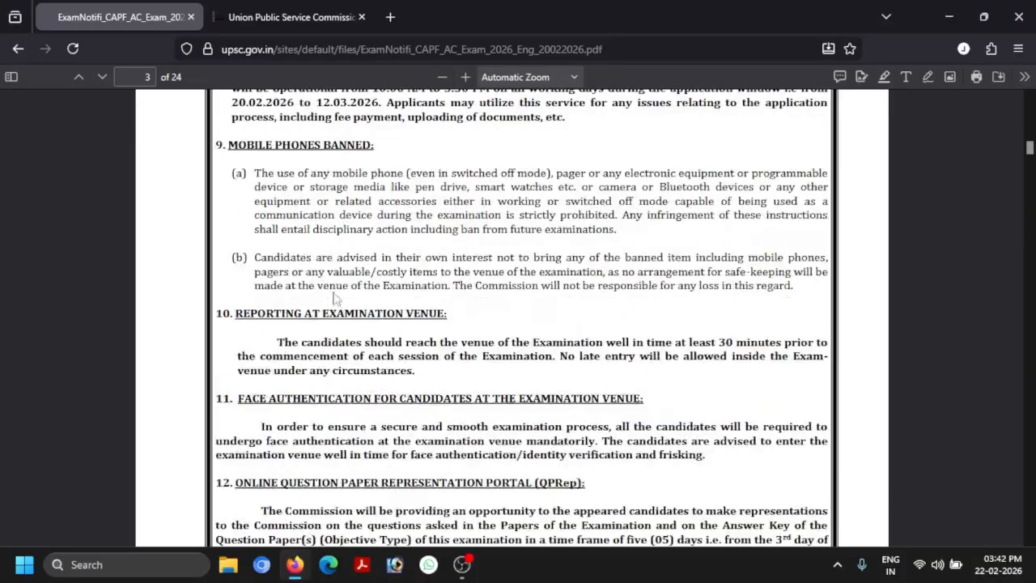
{"action": "scroll", "coordinate": [392, 373], "scroll_direction": "down", "scroll_amount": 6}
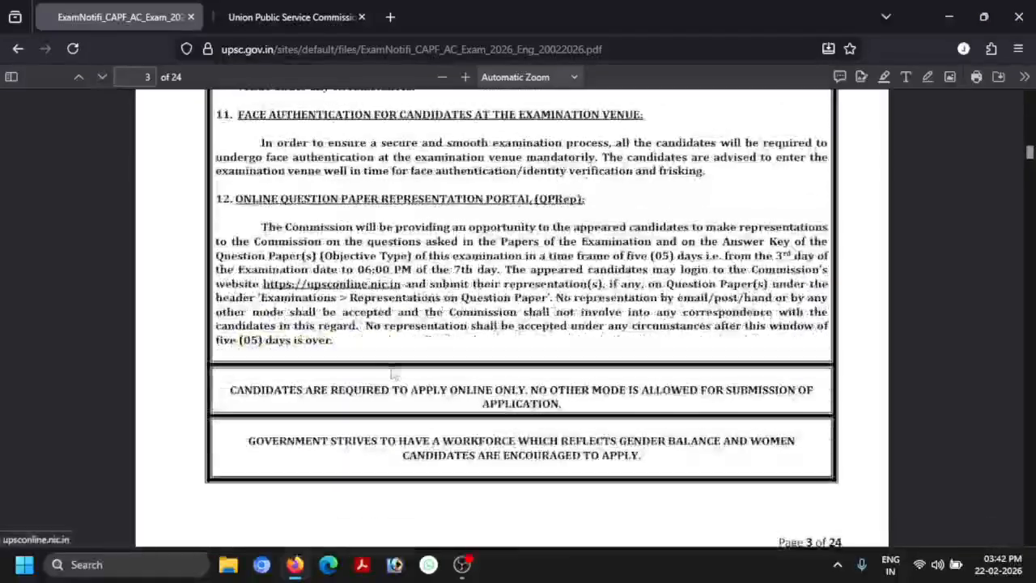
{"action": "scroll", "coordinate": [393, 373], "scroll_direction": "down", "scroll_amount": 5}
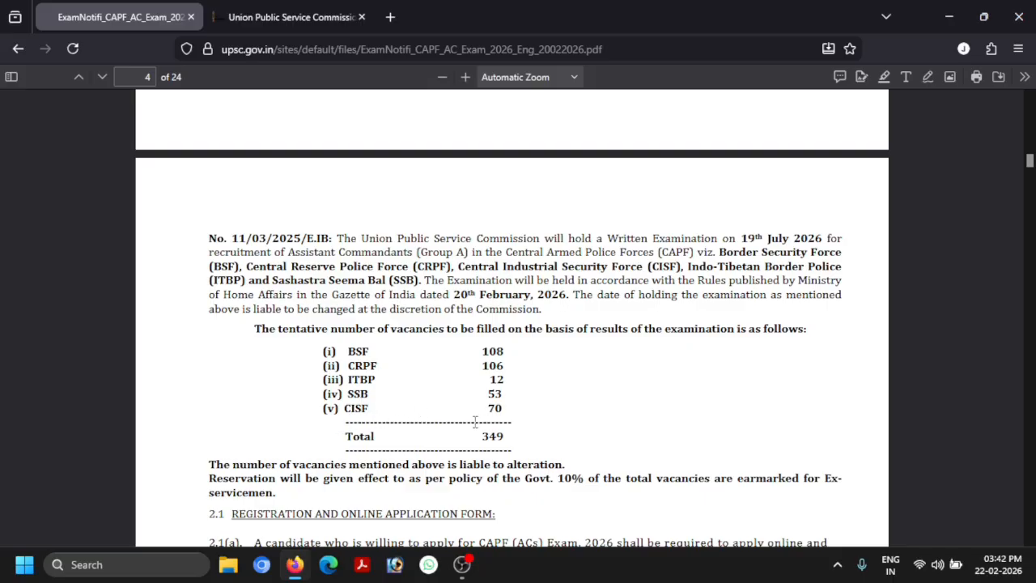
Read past page 5's table of 57 examination centres to page 6's section 3, Pratibha Setu Portal
{"action": "scroll", "coordinate": [536, 424], "scroll_direction": "down", "scroll_amount": 1}
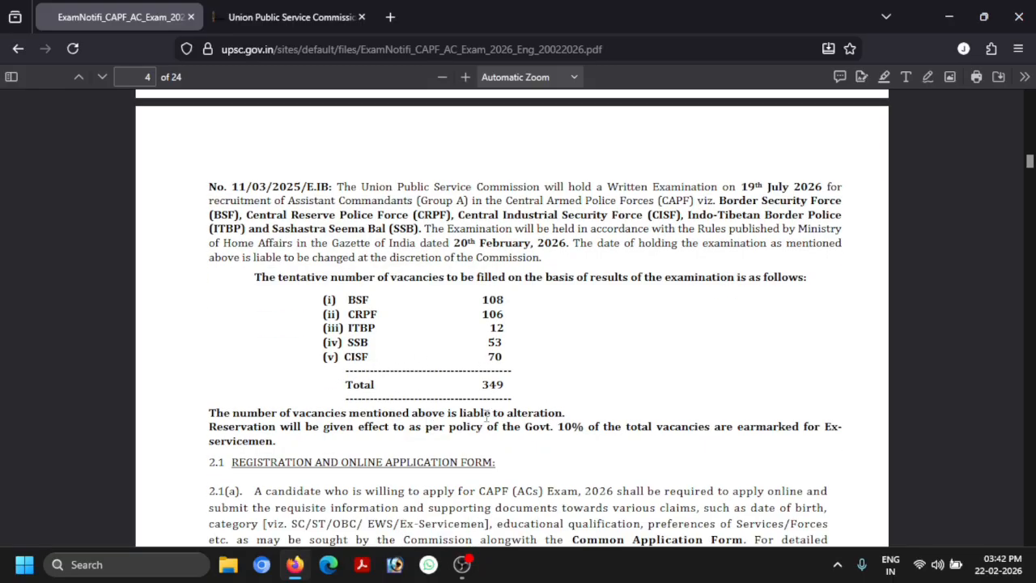
{"action": "scroll", "coordinate": [488, 415], "scroll_direction": "down", "scroll_amount": 6}
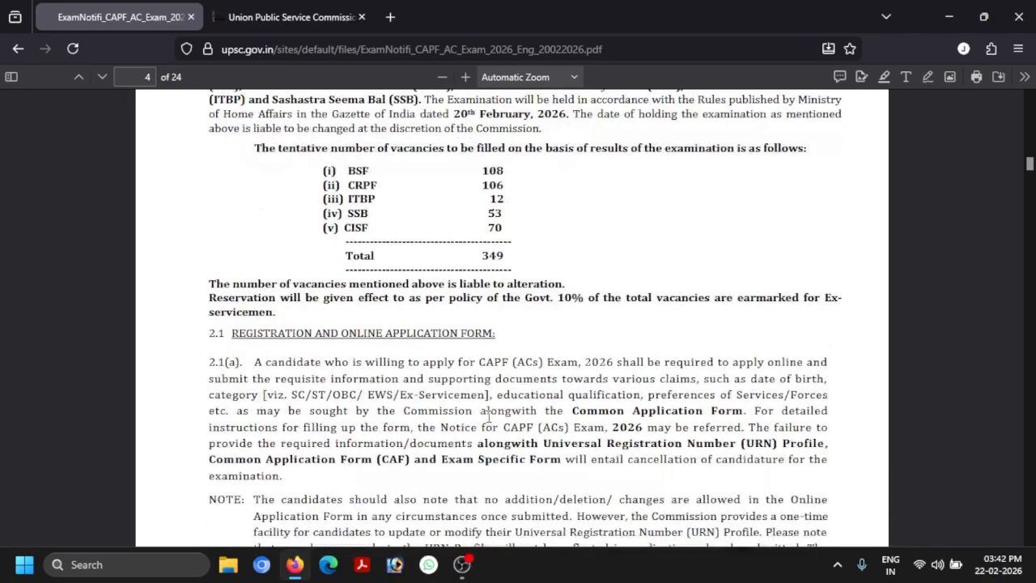
{"action": "scroll", "coordinate": [488, 415], "scroll_direction": "down", "scroll_amount": 6}
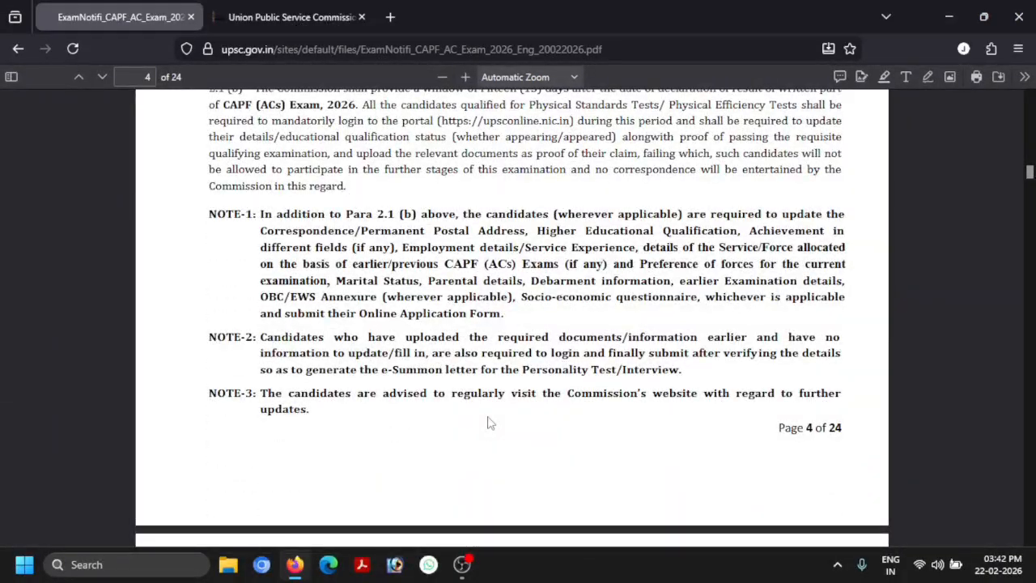
{"action": "scroll", "coordinate": [489, 420], "scroll_direction": "down", "scroll_amount": 7}
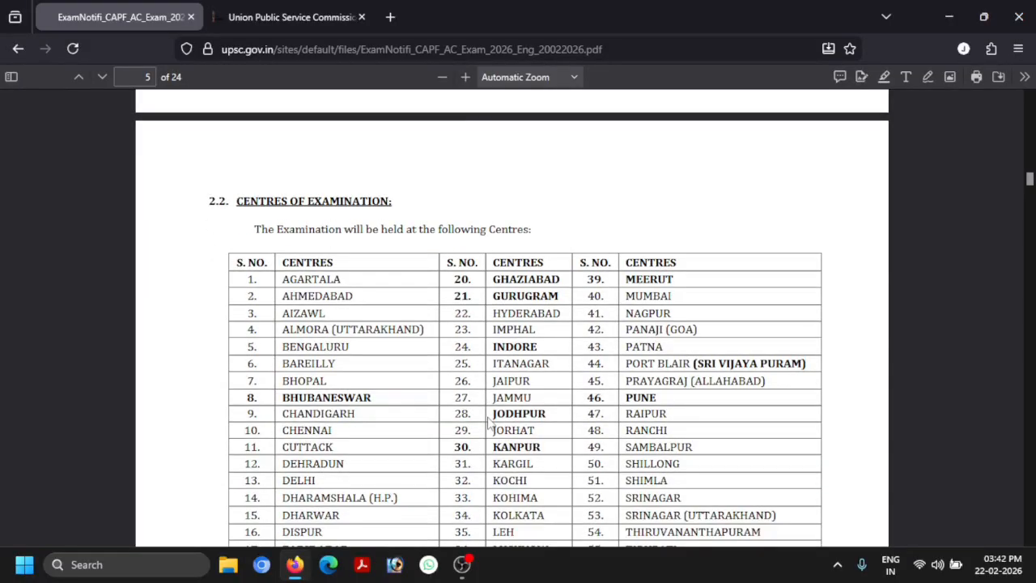
{"action": "scroll", "coordinate": [488, 421], "scroll_direction": "down", "scroll_amount": 2}
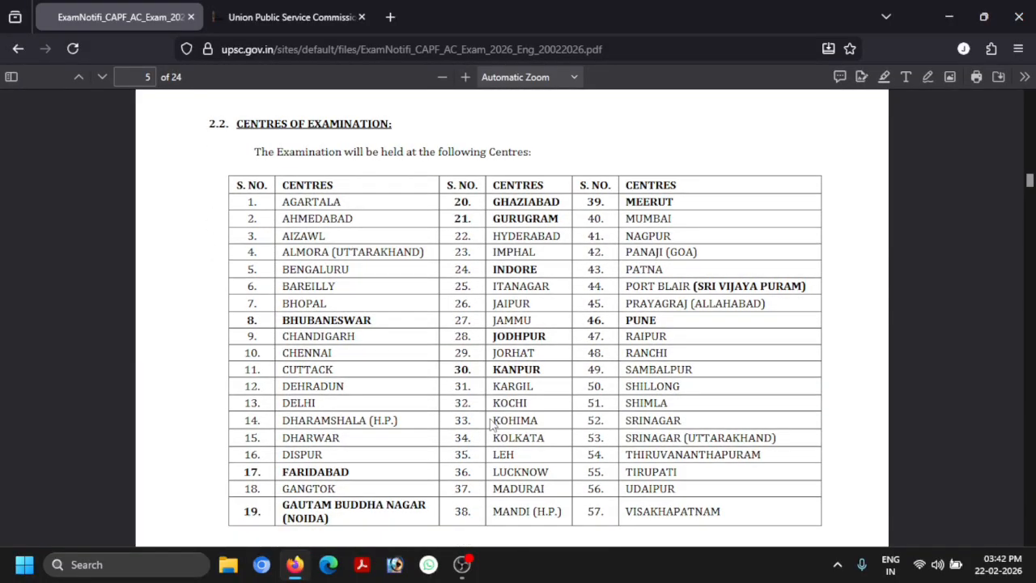
{"action": "scroll", "coordinate": [491, 422], "scroll_direction": "down", "scroll_amount": 1}
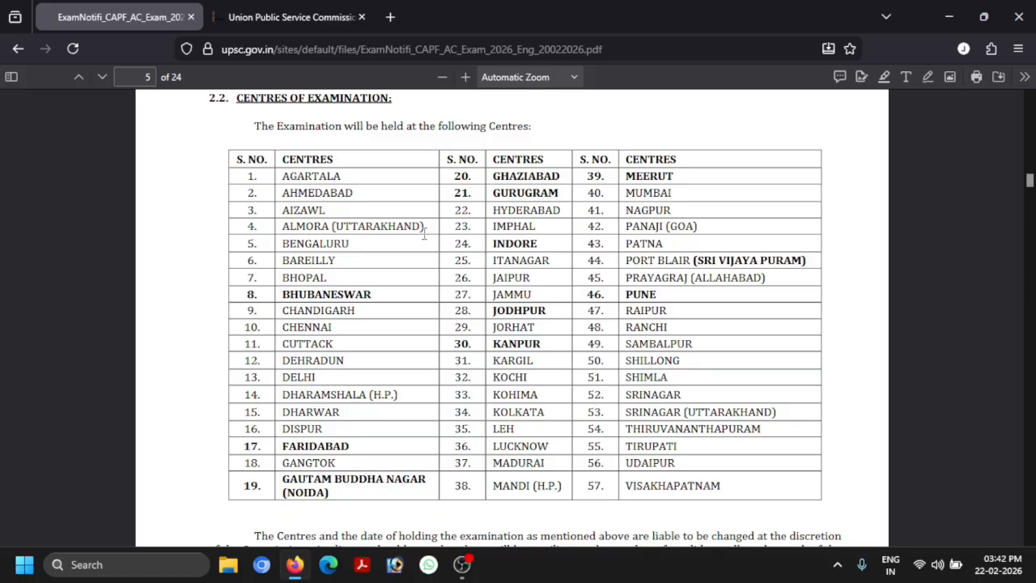
{"action": "scroll", "coordinate": [553, 356], "scroll_direction": "down", "scroll_amount": 1}
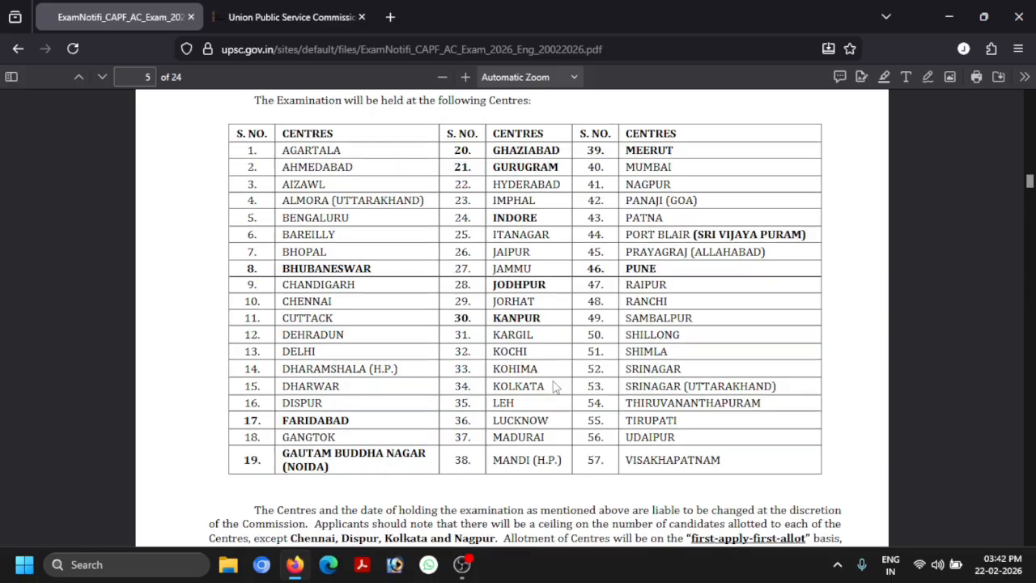
{"action": "scroll", "coordinate": [583, 371], "scroll_direction": "down", "scroll_amount": 5}
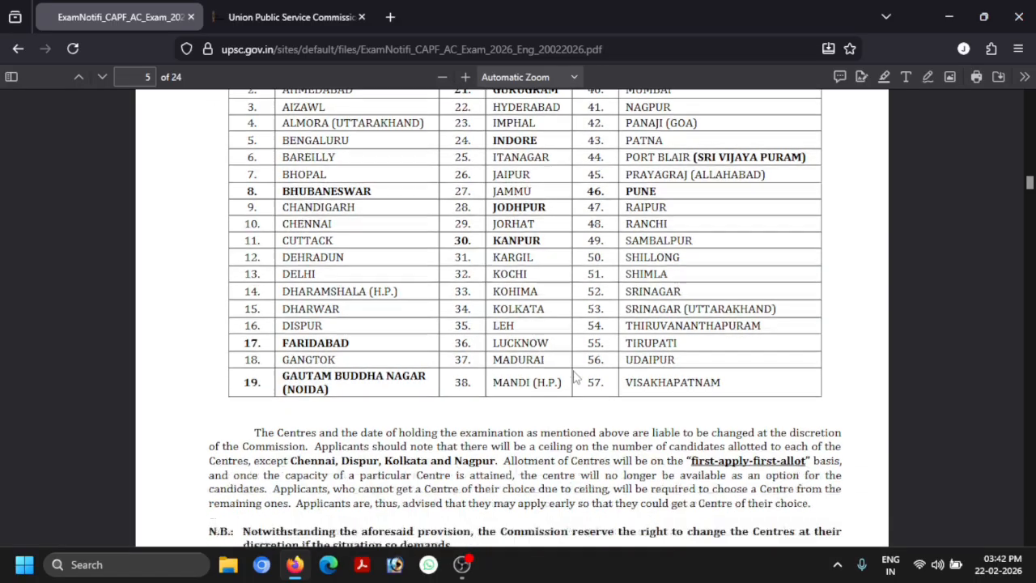
{"action": "scroll", "coordinate": [477, 332], "scroll_direction": "down", "scroll_amount": 18}
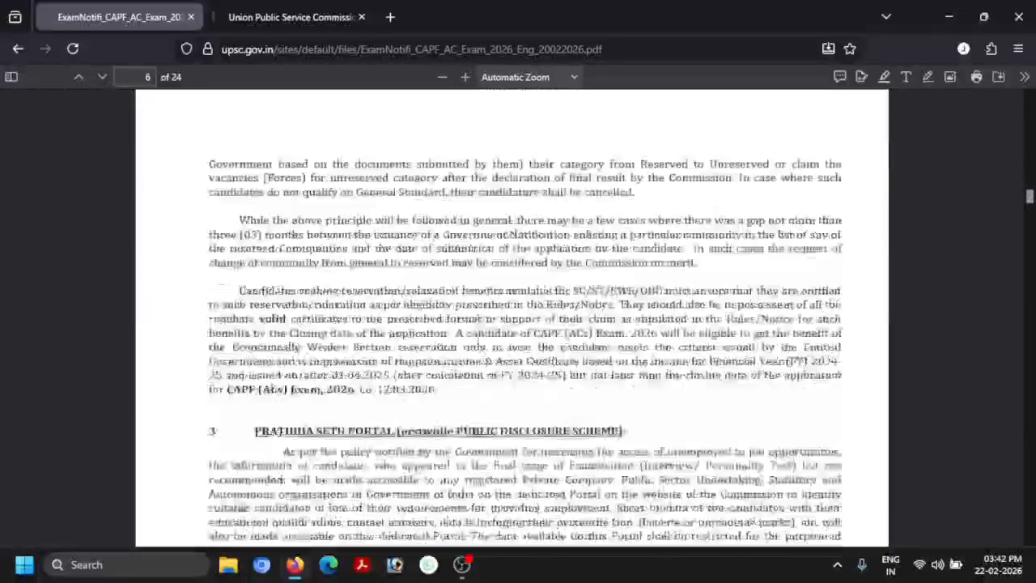
Read through page 6's Eligibility Conditions and the age limits in the notice
{"action": "scroll", "coordinate": [477, 336], "scroll_direction": "down", "scroll_amount": 4}
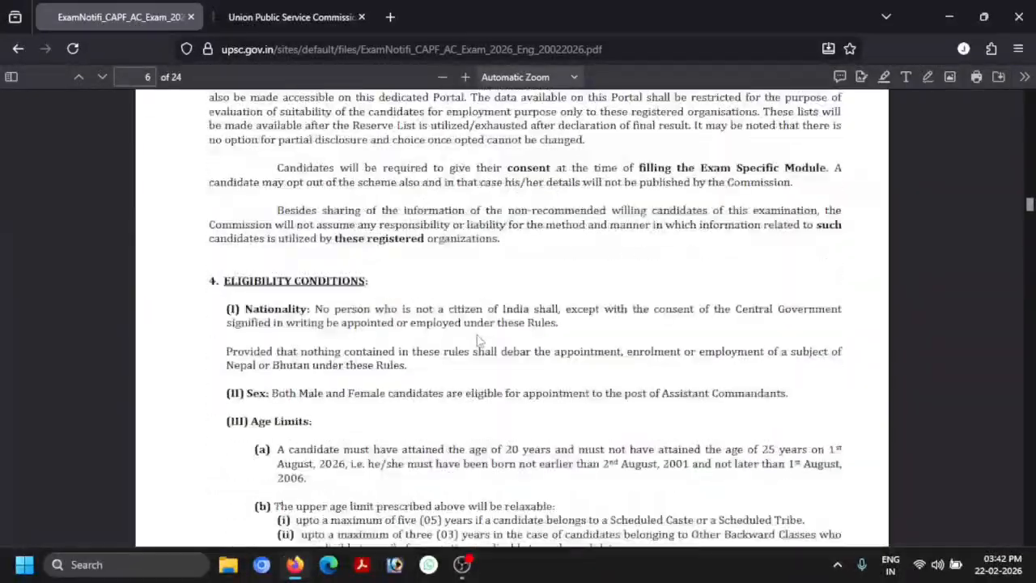
{"action": "scroll", "coordinate": [656, 319], "scroll_direction": "down", "scroll_amount": 1}
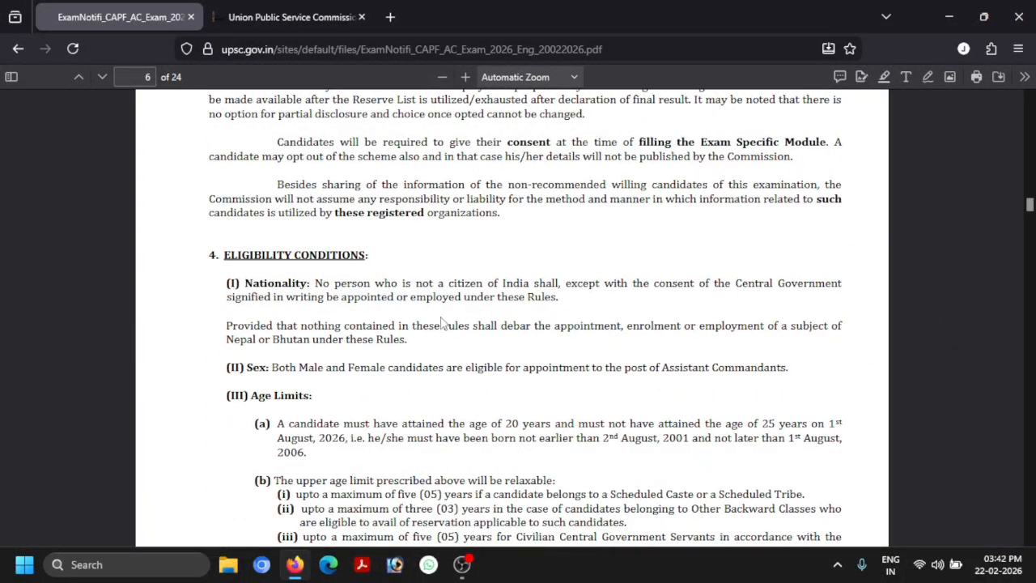
{"action": "scroll", "coordinate": [618, 318], "scroll_direction": "down", "scroll_amount": 3}
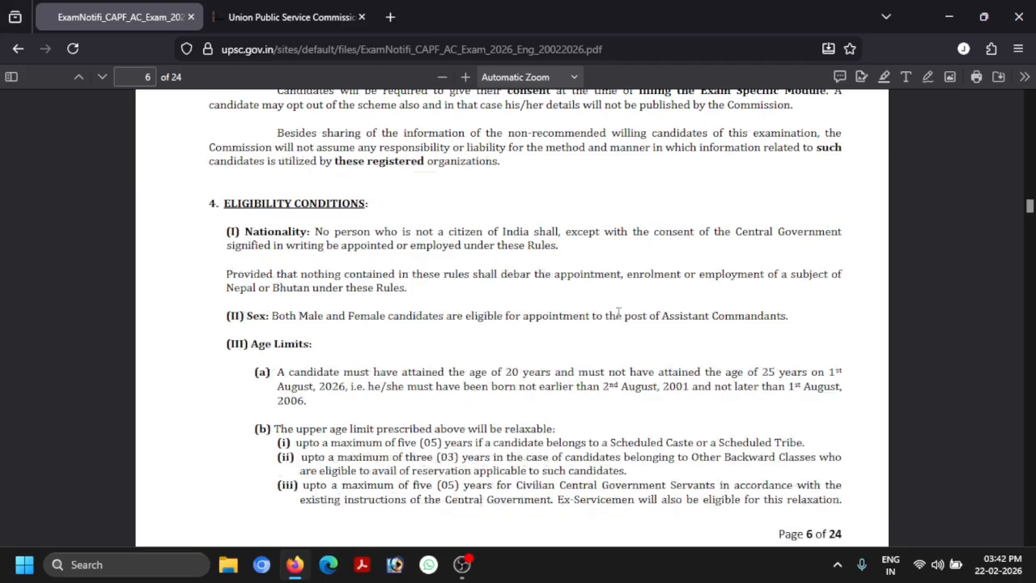
{"action": "scroll", "coordinate": [559, 318], "scroll_direction": "down", "scroll_amount": 1}
{"action": "scroll", "coordinate": [447, 307], "scroll_direction": "down", "scroll_amount": 1}
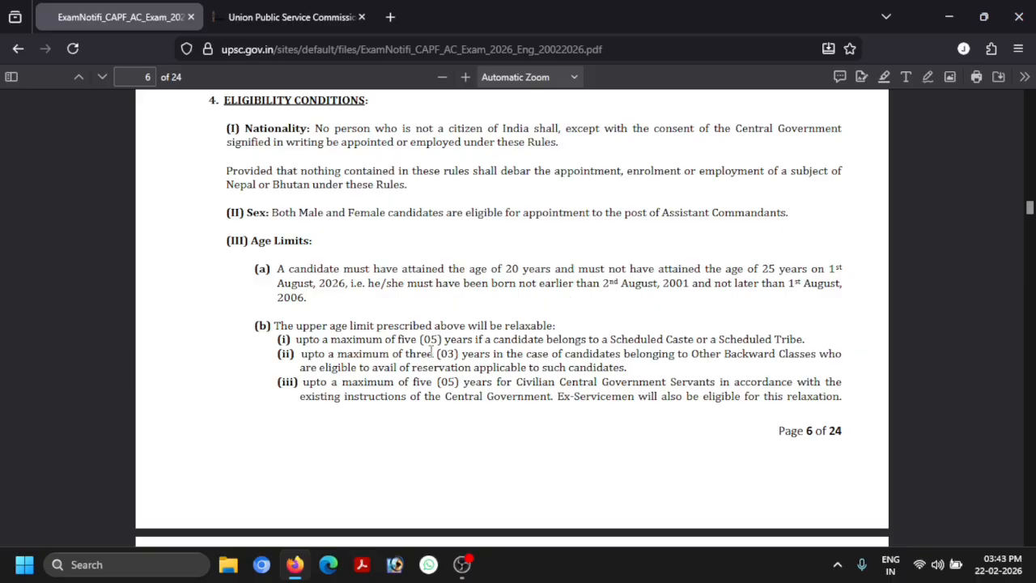
{"action": "scroll", "coordinate": [483, 353], "scroll_direction": "down", "scroll_amount": 1}
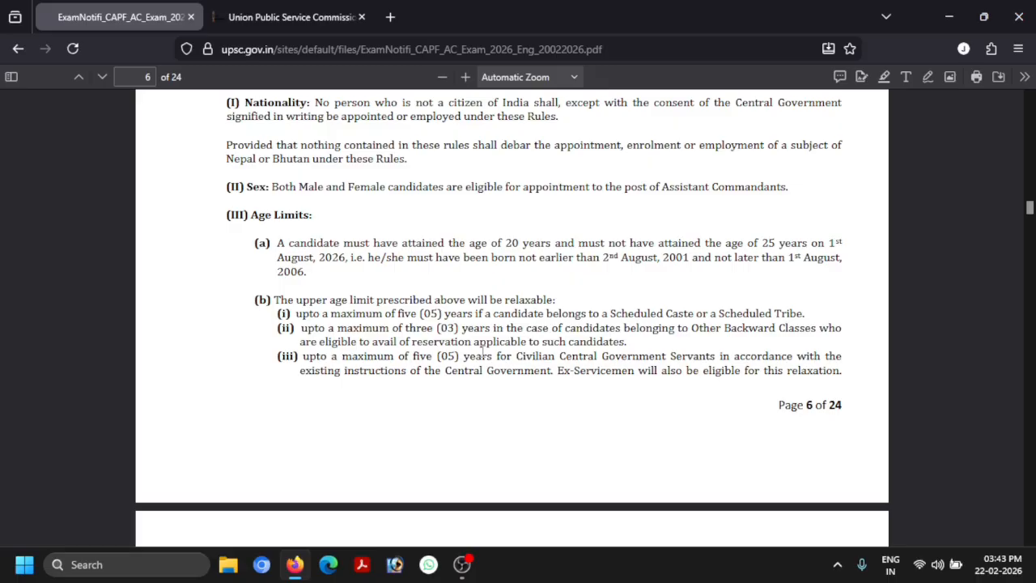
{"action": "scroll", "coordinate": [484, 353], "scroll_direction": "down", "scroll_amount": 1}
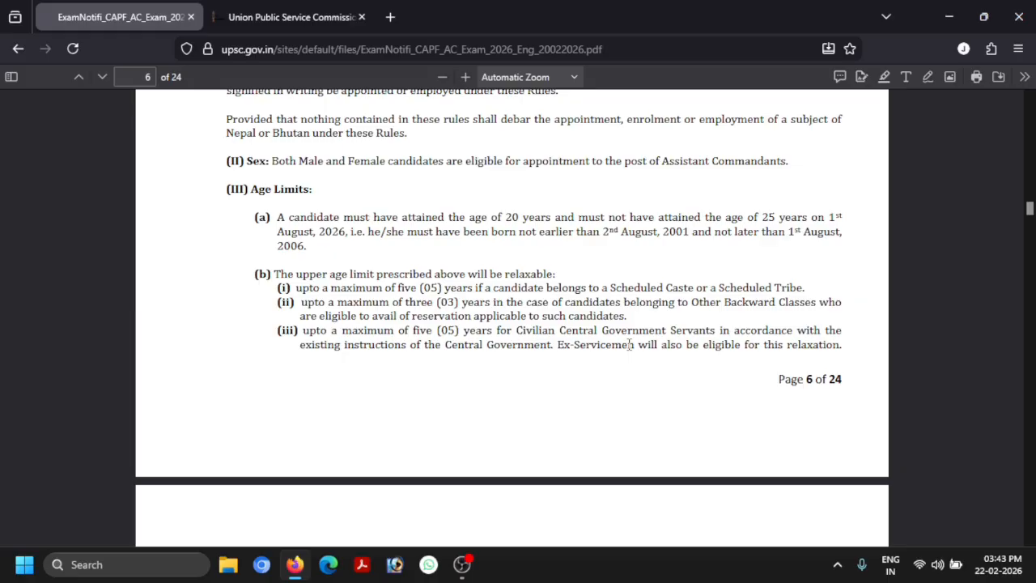
Continue to page 8's Fee and How to Apply sections, then switch to the UPSC Online home page
{"action": "scroll", "coordinate": [630, 344], "scroll_direction": "down", "scroll_amount": 6}
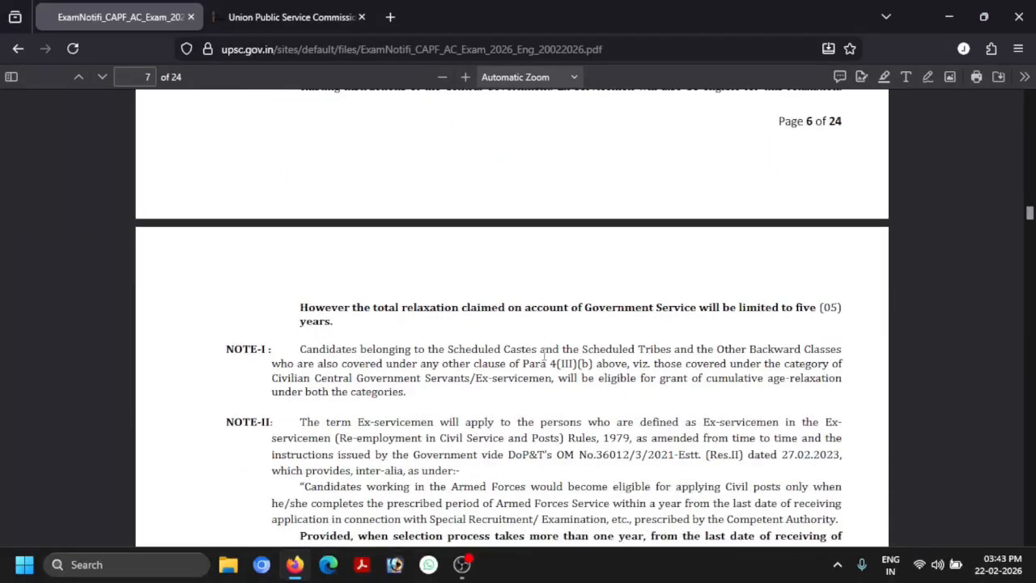
{"action": "scroll", "coordinate": [542, 356], "scroll_direction": "down", "scroll_amount": 7}
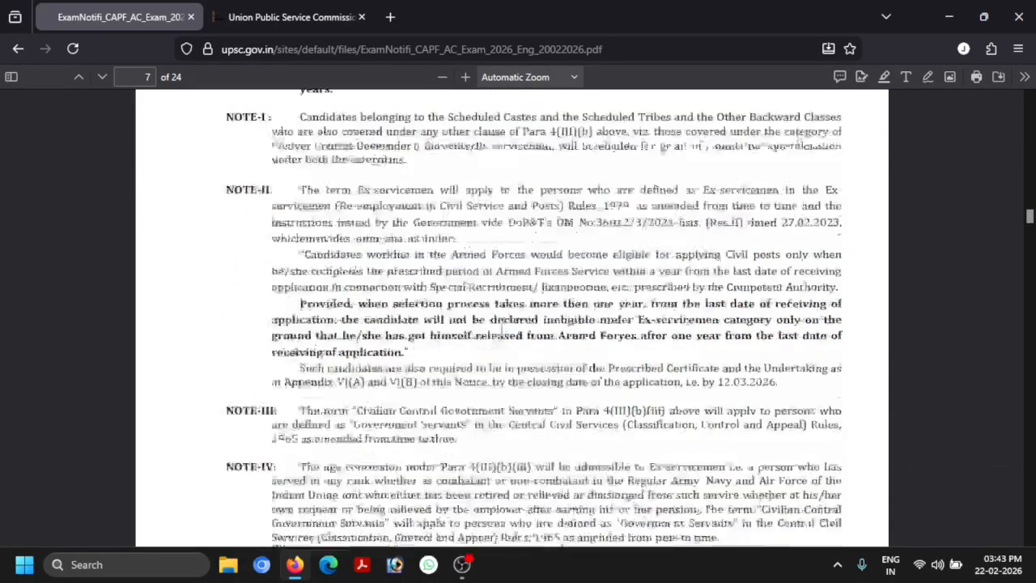
{"action": "scroll", "coordinate": [502, 336], "scroll_direction": "down", "scroll_amount": 10}
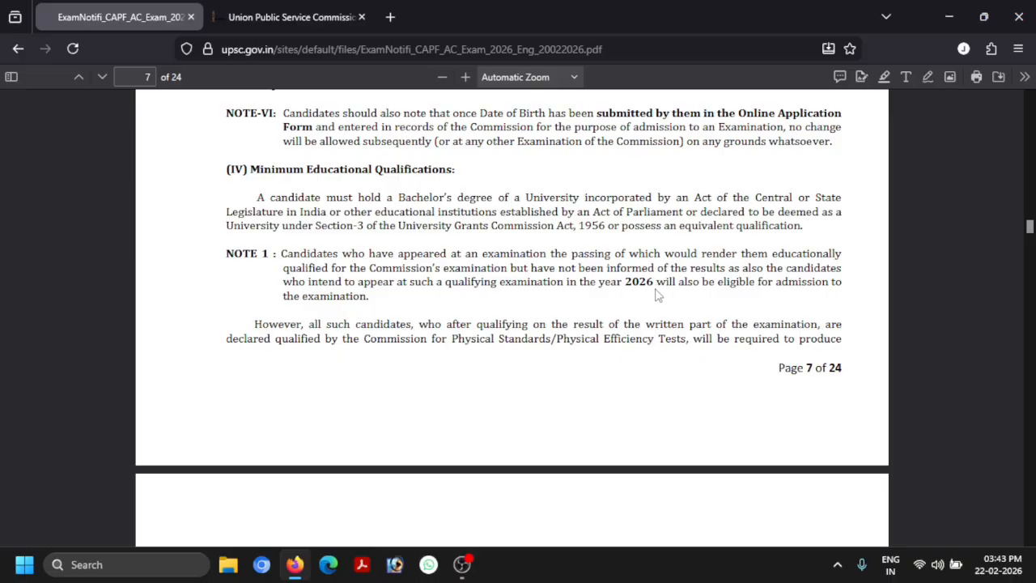
{"action": "scroll", "coordinate": [582, 294], "scroll_direction": "down", "scroll_amount": 3}
{"action": "scroll", "coordinate": [582, 294], "scroll_direction": "down", "scroll_amount": 4}
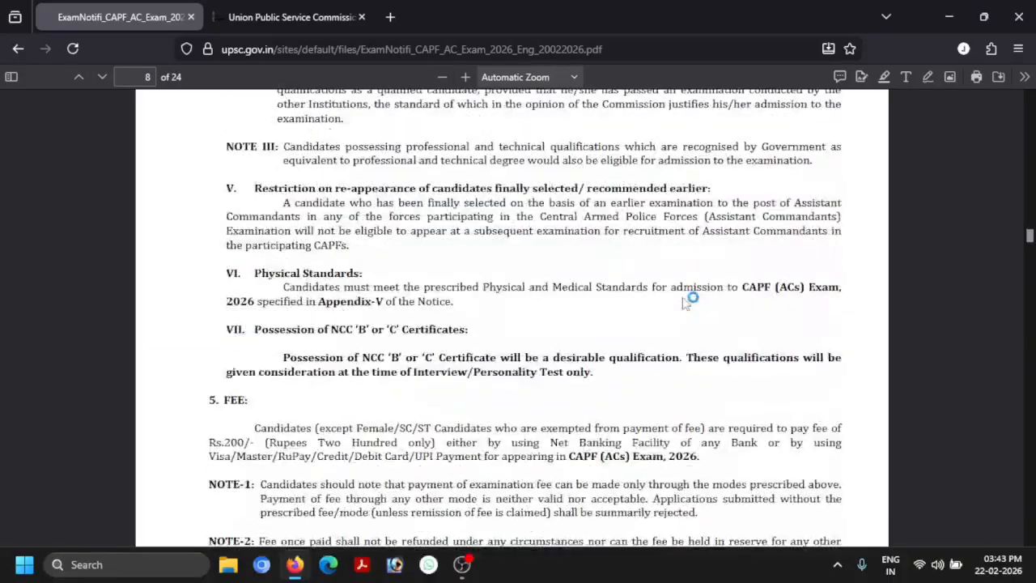
{"action": "scroll", "coordinate": [687, 299], "scroll_direction": "down", "scroll_amount": 2}
{"action": "scroll", "coordinate": [686, 300], "scroll_direction": "down", "scroll_amount": 1}
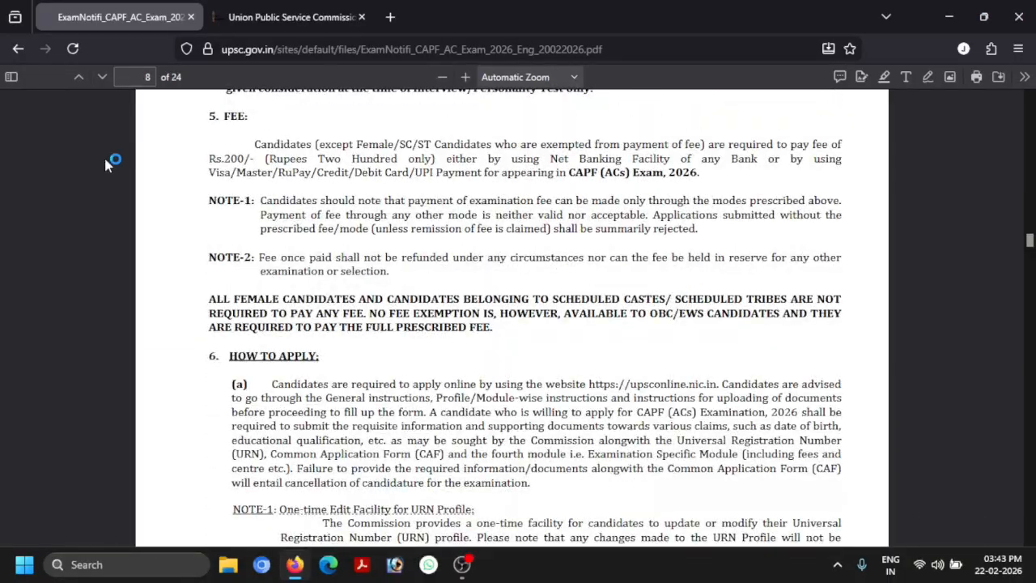
{"action": "left_click", "coordinate": [290, 17]}
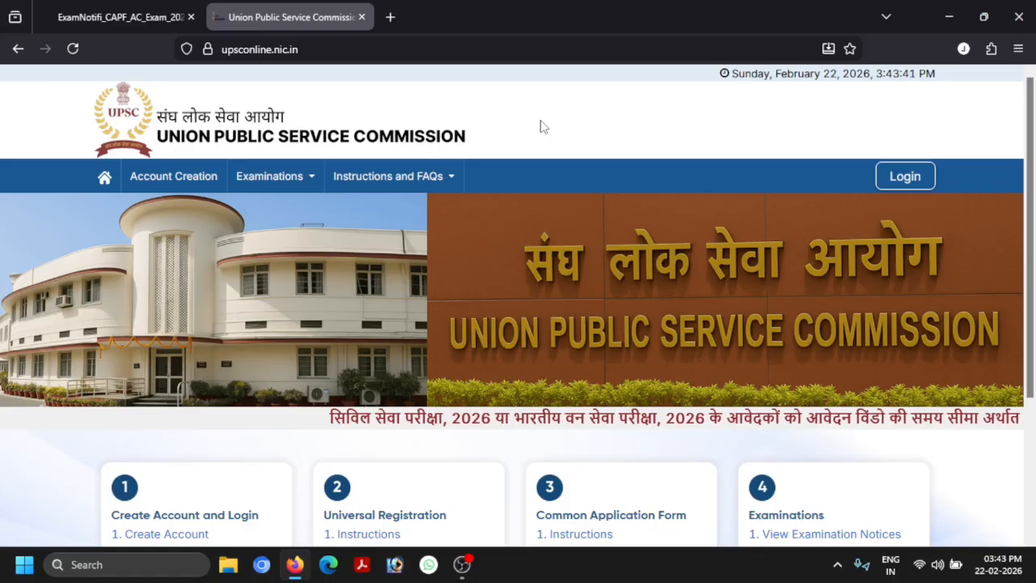
Open the Create Account instructions under Create Account and Login on the home page
{"action": "scroll", "coordinate": [580, 162], "scroll_direction": "down", "scroll_amount": 1}
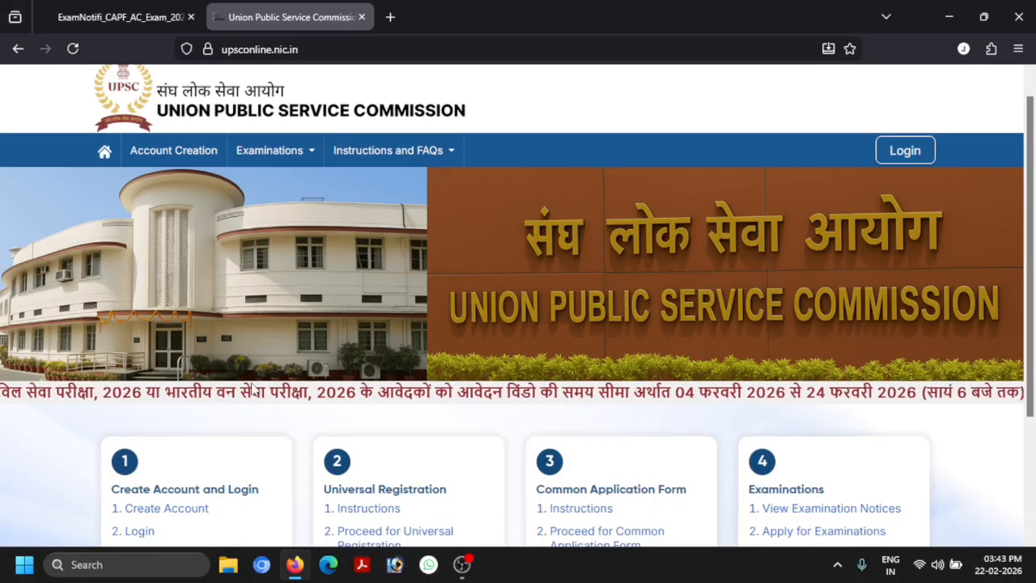
{"action": "scroll", "coordinate": [405, 324], "scroll_direction": "down", "scroll_amount": 2}
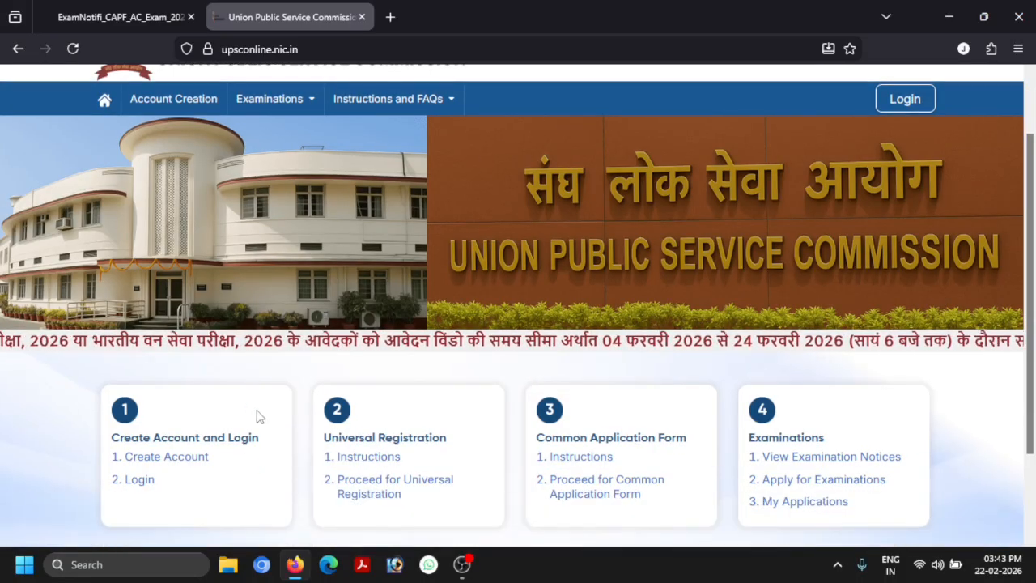
{"action": "left_click", "coordinate": [151, 463]}
Accept the account-creation declaration and proceed to email verification
{"action": "scroll", "coordinate": [380, 398], "scroll_direction": "down", "scroll_amount": 3}
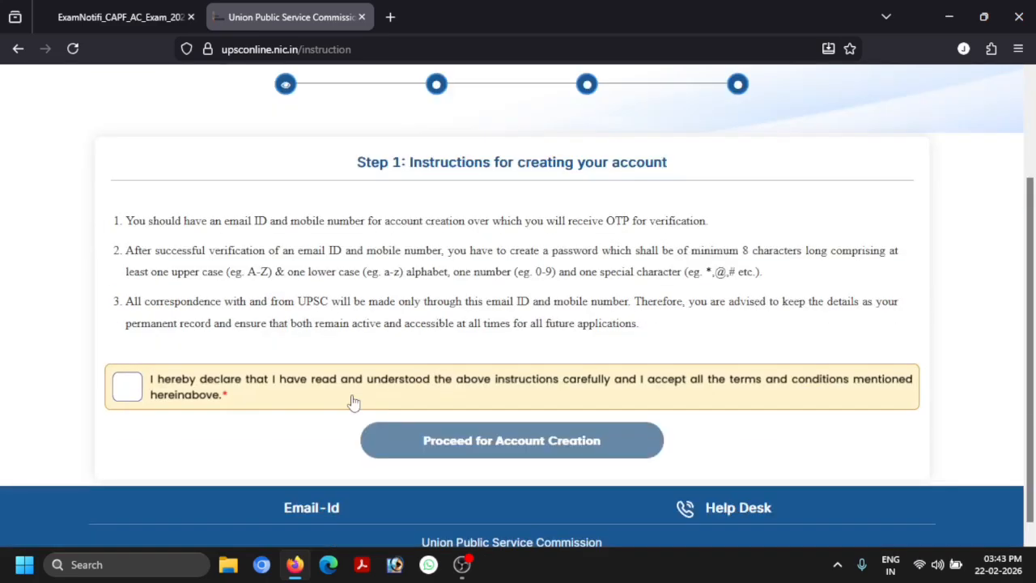
{"action": "left_click", "coordinate": [126, 433]}
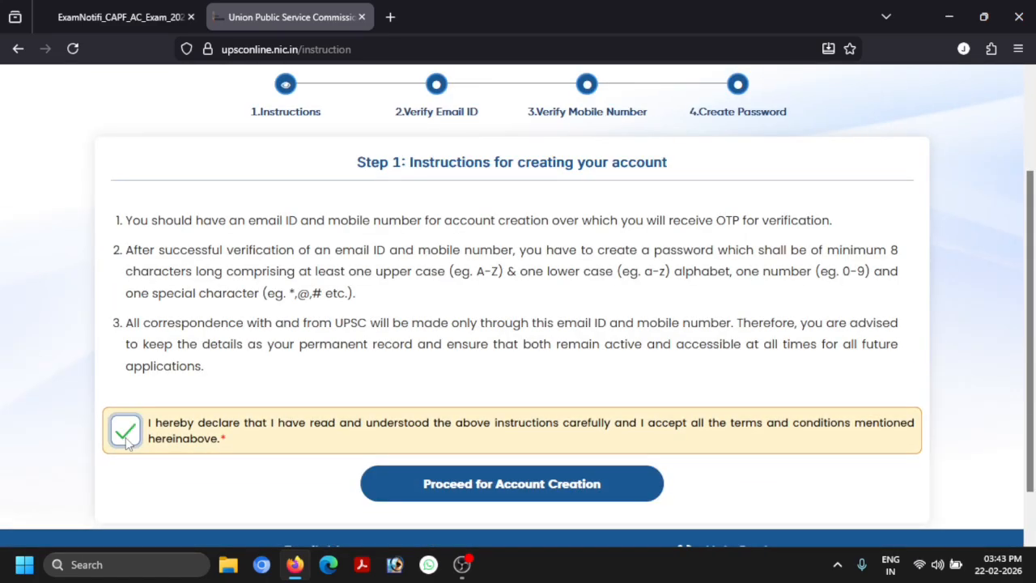
{"action": "left_click", "coordinate": [478, 493]}
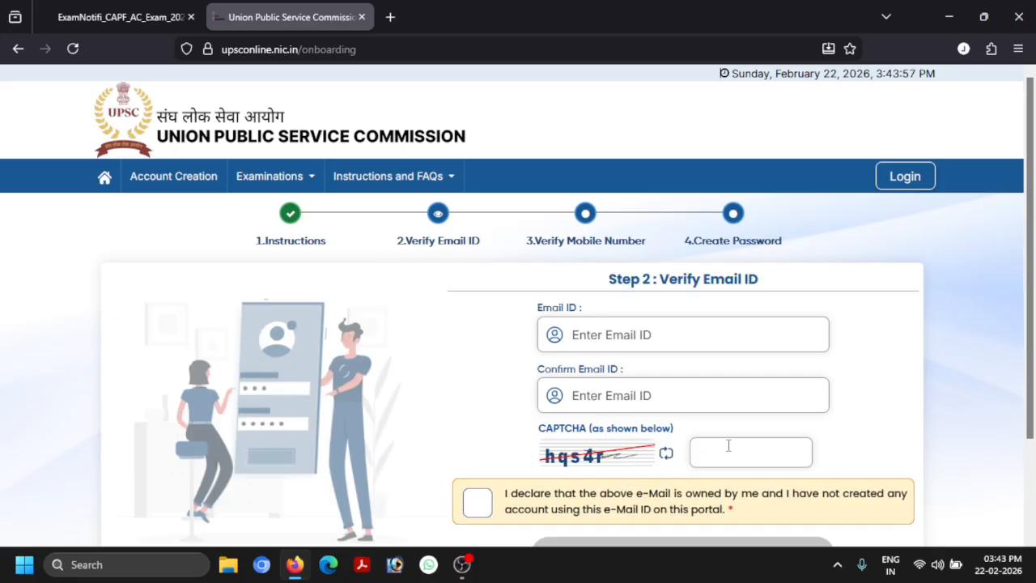
Leave email verification and go to the Login page instead
{"action": "scroll", "coordinate": [729, 445], "scroll_direction": "down", "scroll_amount": 1}
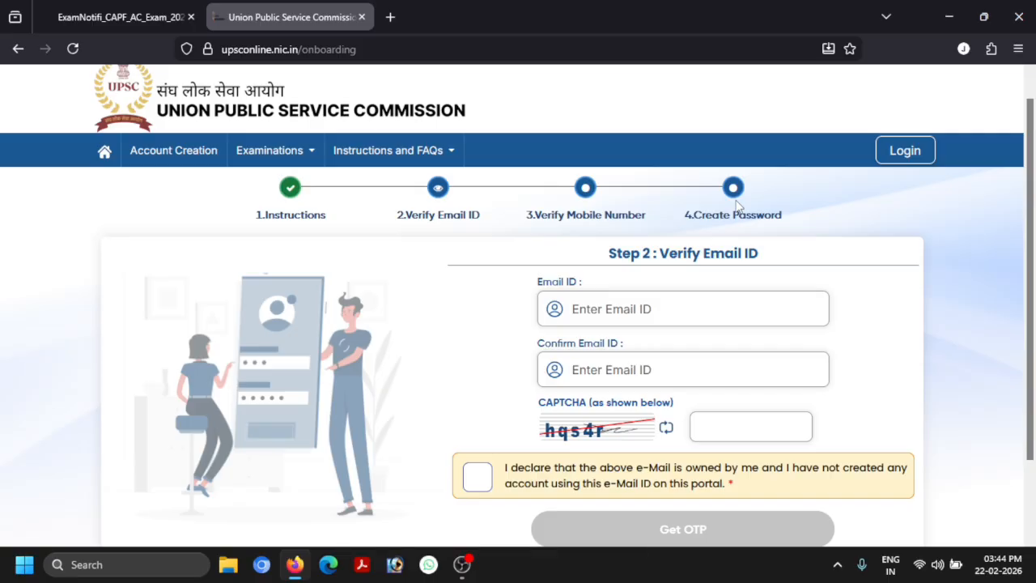
{"action": "scroll", "coordinate": [552, 263], "scroll_direction": "down", "scroll_amount": 1}
{"action": "scroll", "coordinate": [570, 267], "scroll_direction": "up", "scroll_amount": 2}
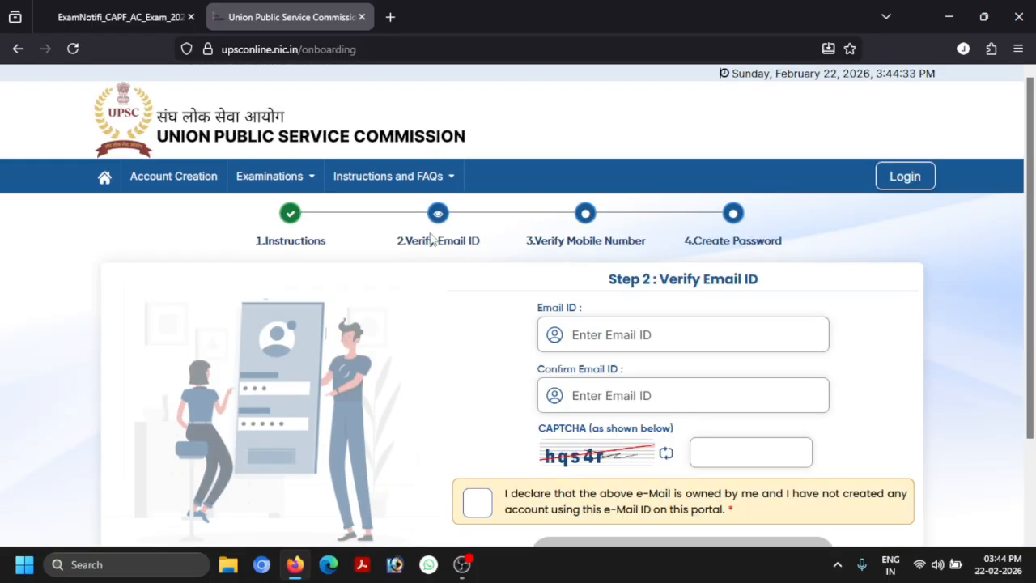
{"action": "left_click", "coordinate": [920, 188]}
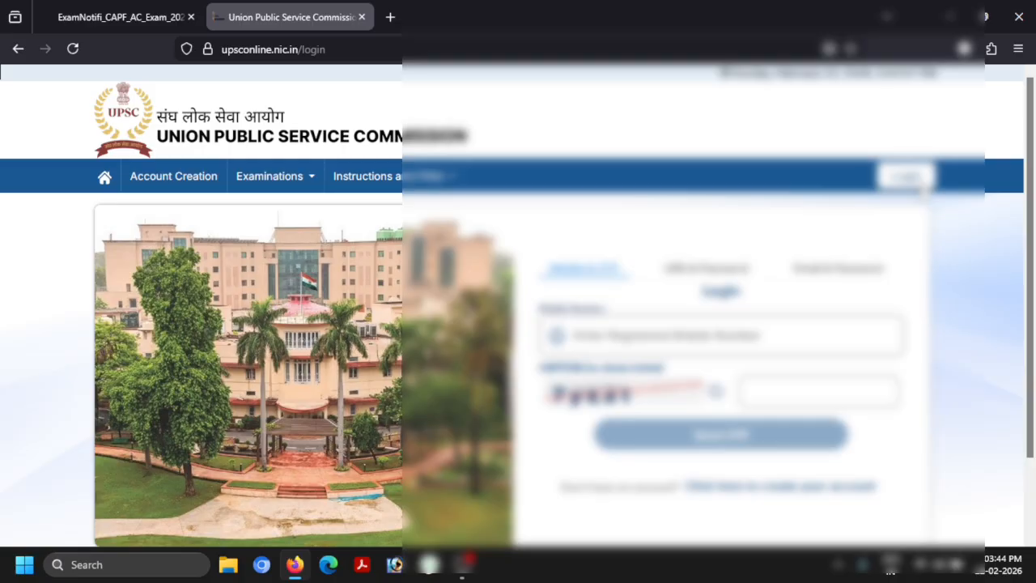
Sign in using the Email & Password option, entering the credentials and CAPTCHA
{"action": "left_click", "coordinate": [822, 275]}
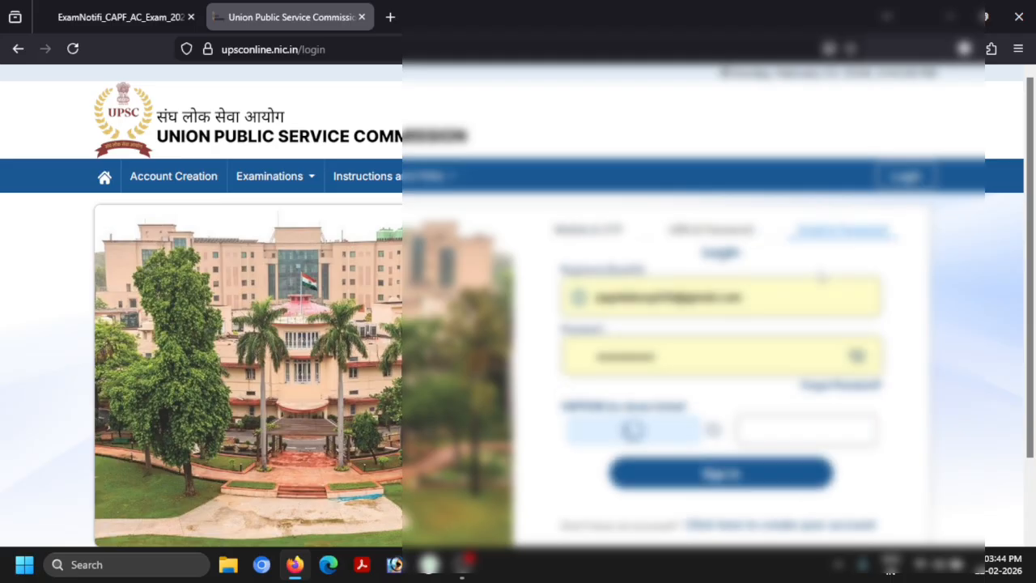
{"action": "scroll", "coordinate": [810, 387], "scroll_direction": "down", "scroll_amount": 1}
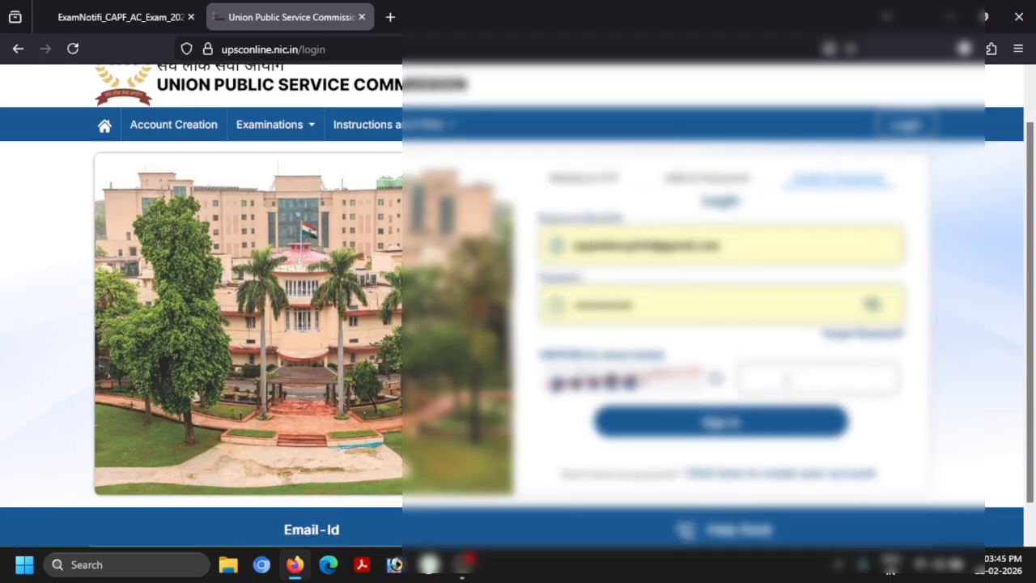
{"action": "type", "text": "pecd88"}
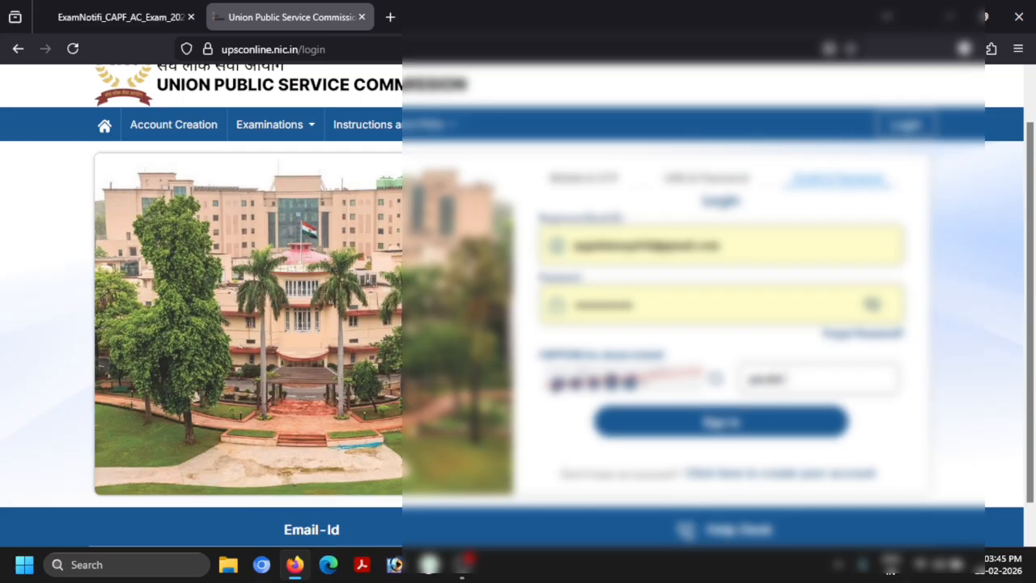
{"action": "key", "text": "Return"}
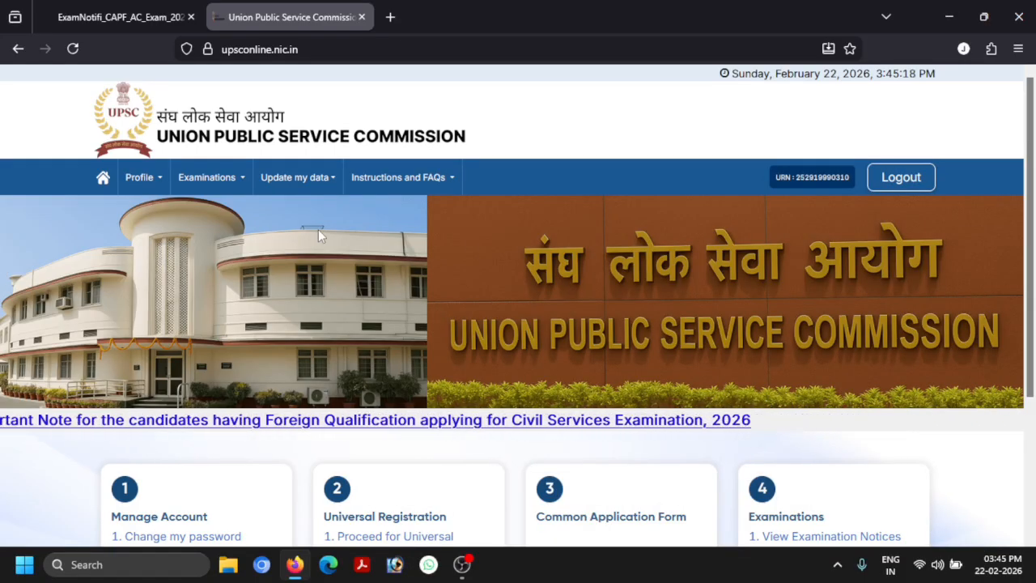
Under Examinations > Apply for Examination / Recruitment, apply for the CAPF (Assistant Commandants) Examination, 2026
{"action": "scroll", "coordinate": [739, 453], "scroll_direction": "down", "scroll_amount": 3}
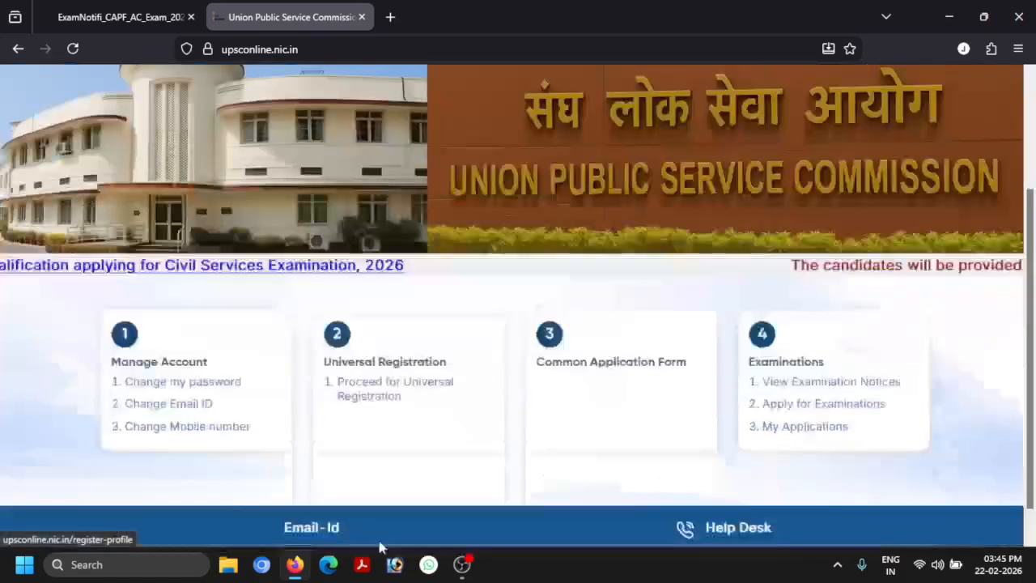
{"action": "scroll", "coordinate": [732, 452], "scroll_direction": "up", "scroll_amount": 3}
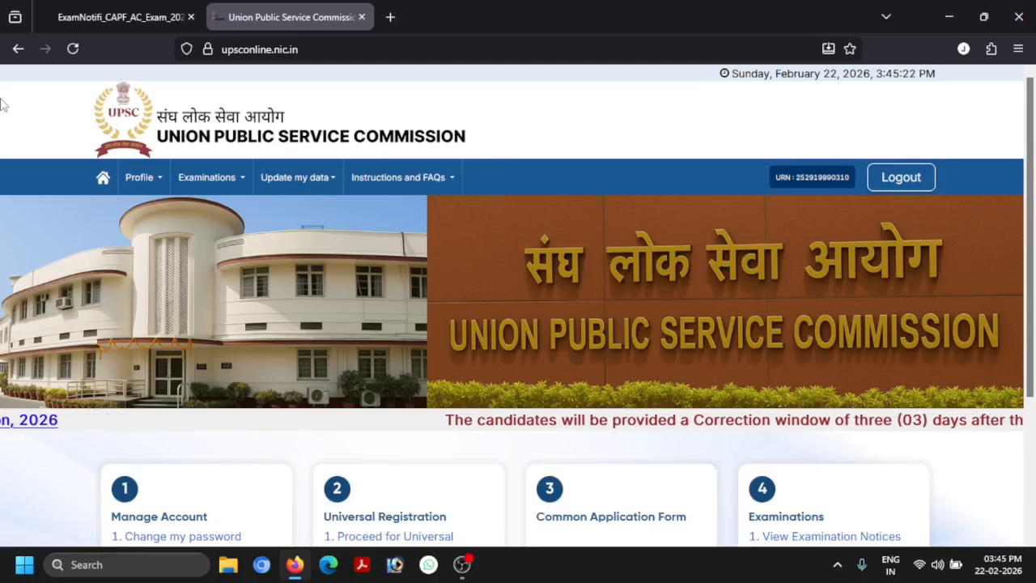
{"action": "left_click", "coordinate": [240, 181]}
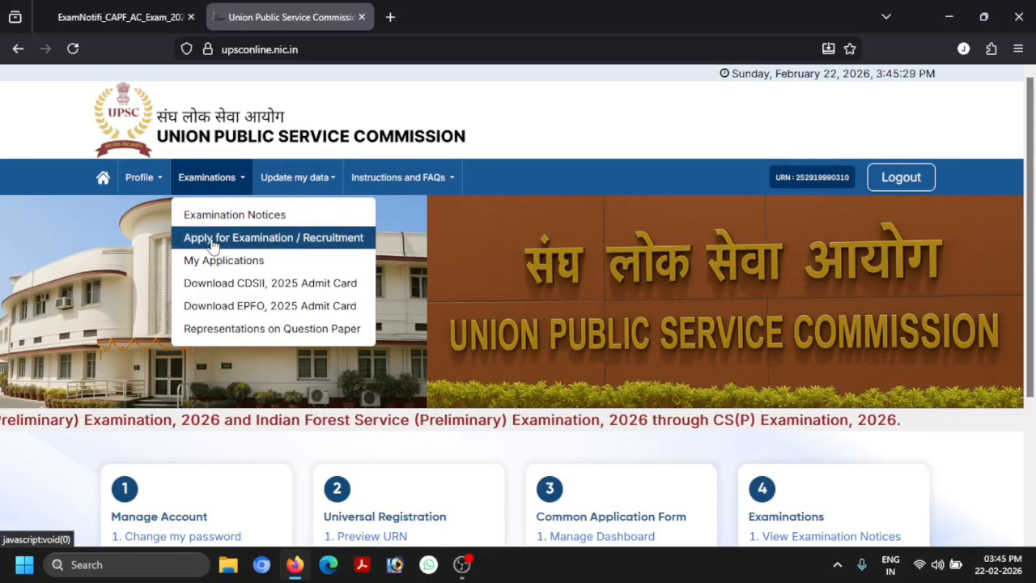
{"action": "left_click", "coordinate": [301, 239]}
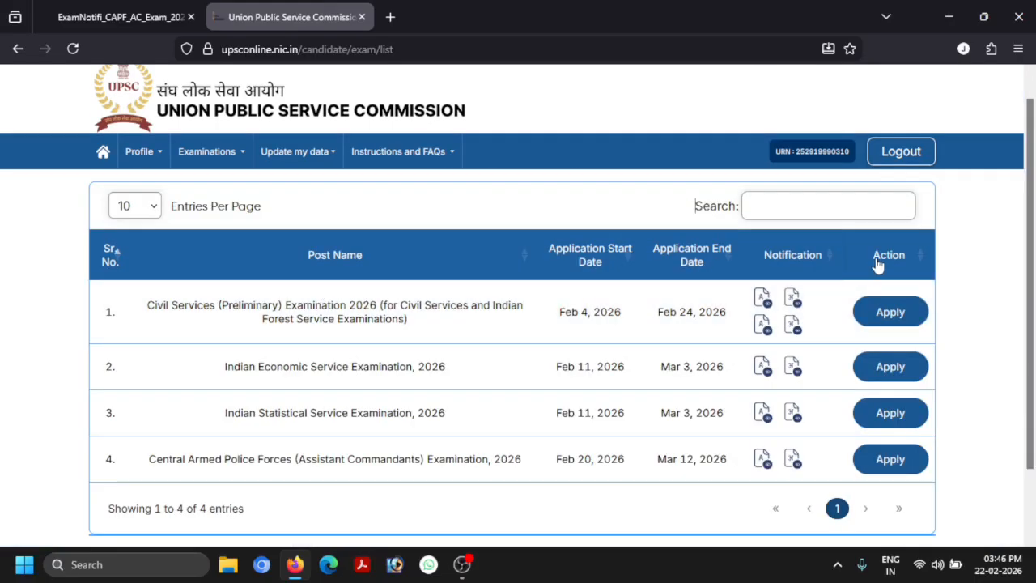
{"action": "scroll", "coordinate": [644, 364], "scroll_direction": "down", "scroll_amount": 1}
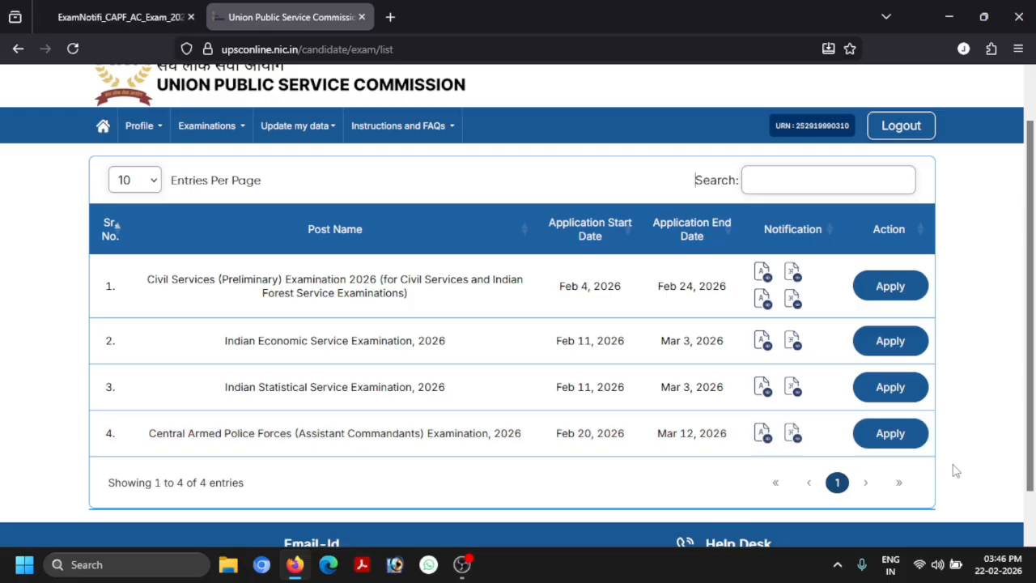
{"action": "left_click", "coordinate": [892, 446]}
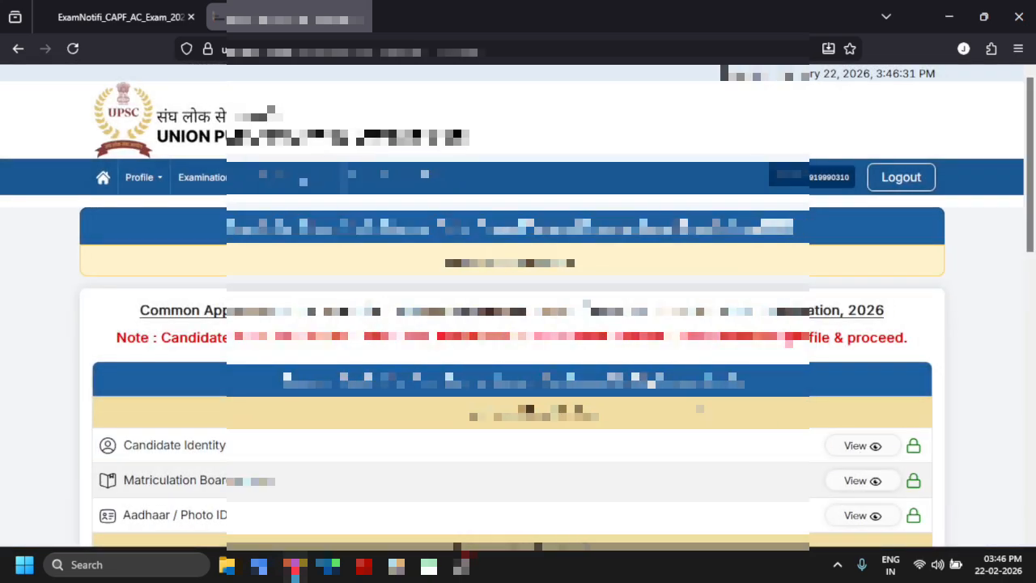
View the Candidate Identity, Matriculation and Aadhaar / Photo ID sections so each is marked Viewed
{"action": "scroll", "coordinate": [518, 292], "scroll_direction": "down", "scroll_amount": 2}
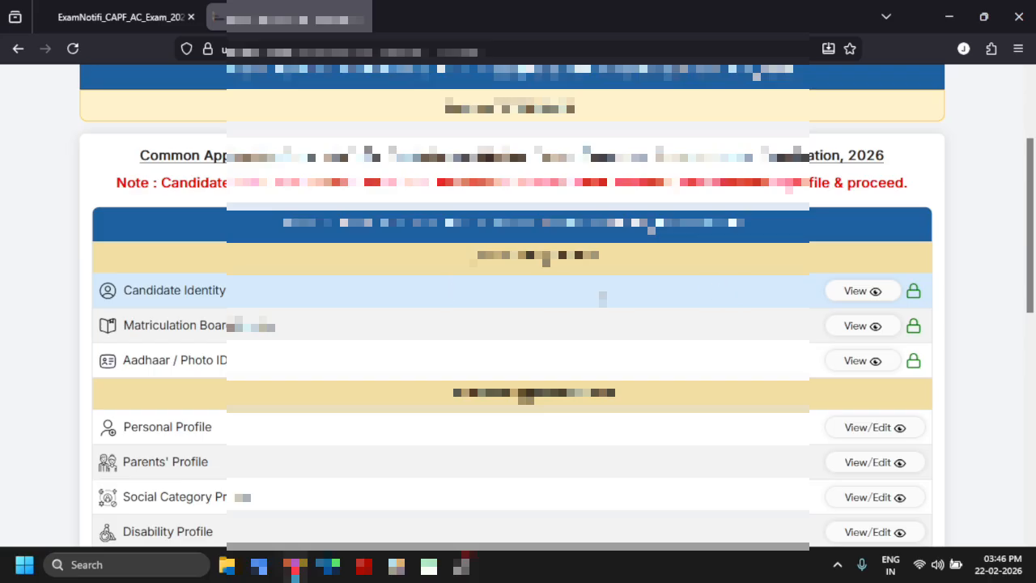
{"action": "left_click", "coordinate": [856, 292]}
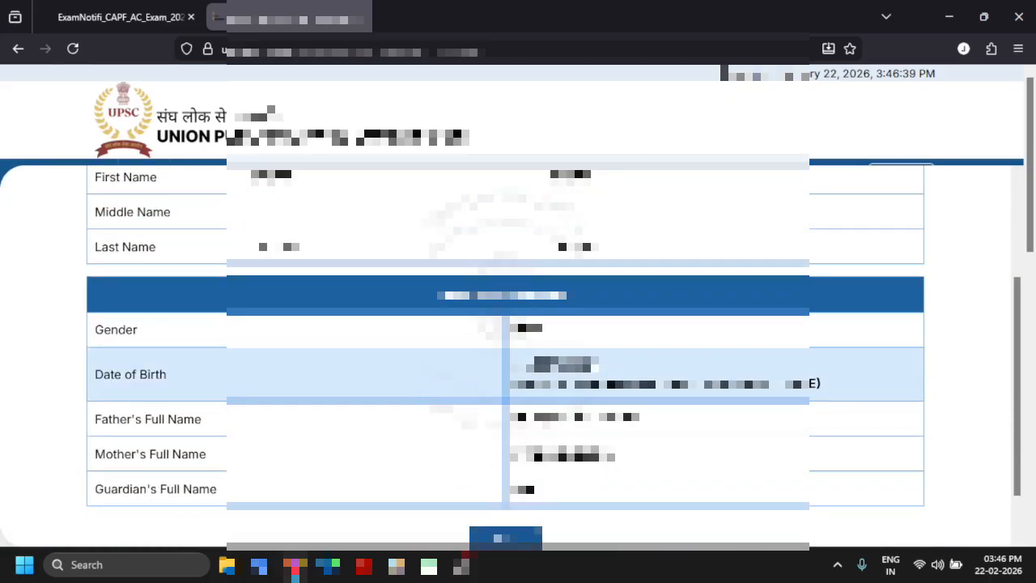
{"action": "scroll", "coordinate": [518, 430], "scroll_direction": "down", "scroll_amount": 1}
{"action": "left_click", "coordinate": [505, 481]}
{"action": "scroll", "coordinate": [797, 417], "scroll_direction": "down", "scroll_amount": 2}
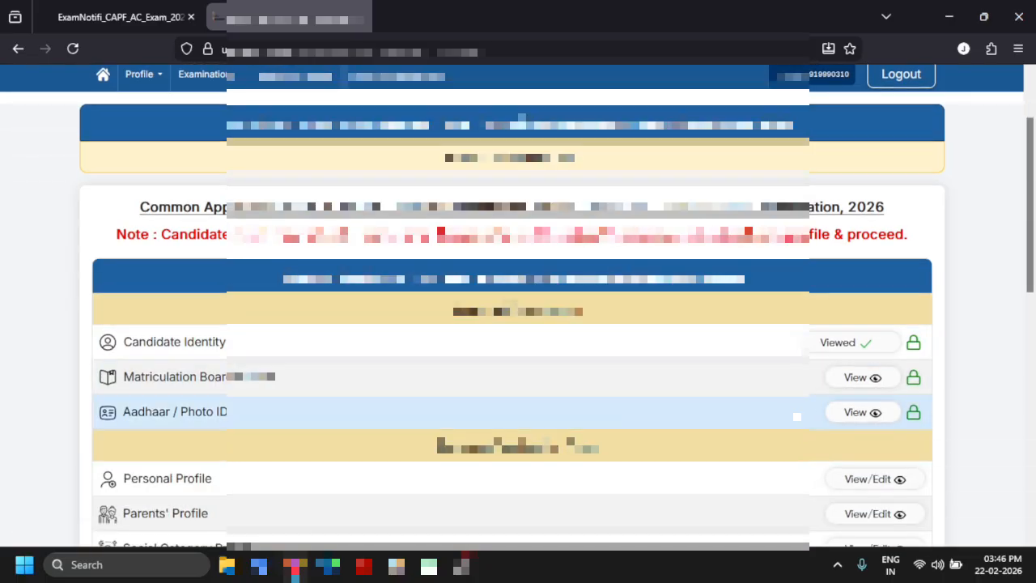
{"action": "left_click", "coordinate": [863, 377]}
{"action": "scroll", "coordinate": [862, 386], "scroll_direction": "down", "scroll_amount": 4}
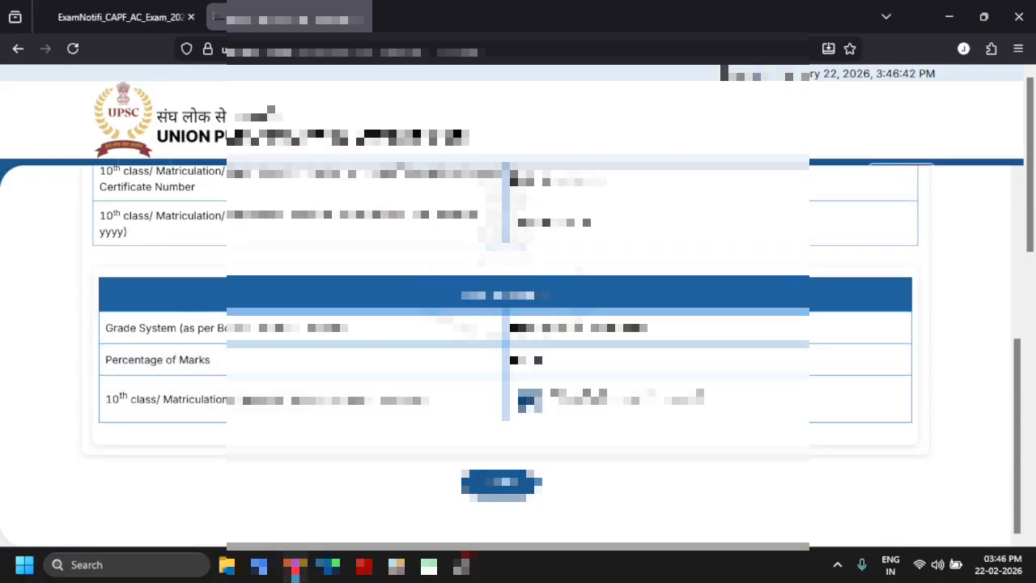
{"action": "left_click", "coordinate": [502, 483]}
{"action": "scroll", "coordinate": [502, 483], "scroll_direction": "down", "scroll_amount": 2}
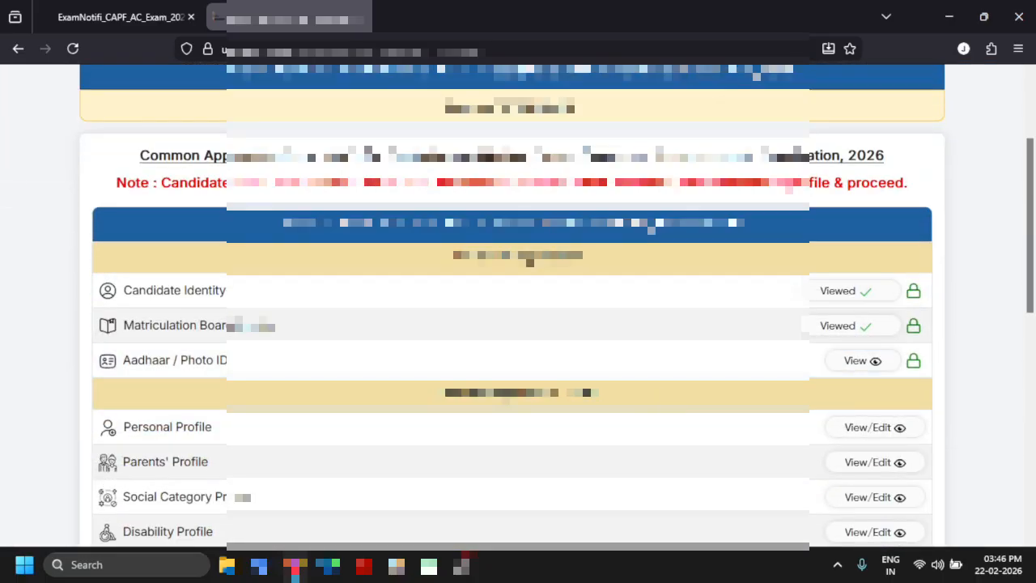
{"action": "left_click", "coordinate": [856, 364]}
{"action": "scroll", "coordinate": [856, 363], "scroll_direction": "down", "scroll_amount": 3}
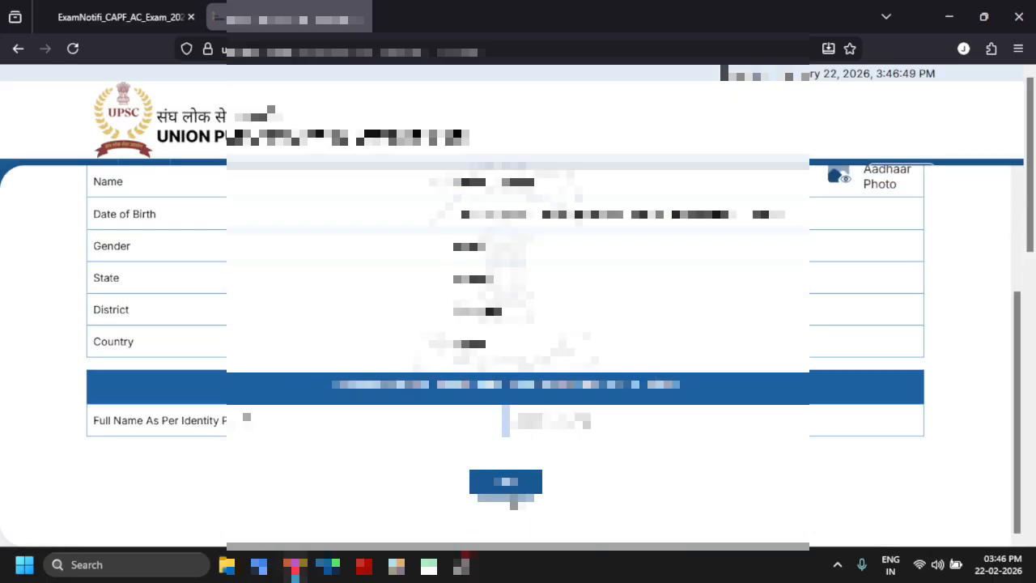
{"action": "left_click", "coordinate": [510, 485]}
Accept the correctness declaration and request locking of the Common Application Form
{"action": "scroll", "coordinate": [566, 433], "scroll_direction": "down", "scroll_amount": 4}
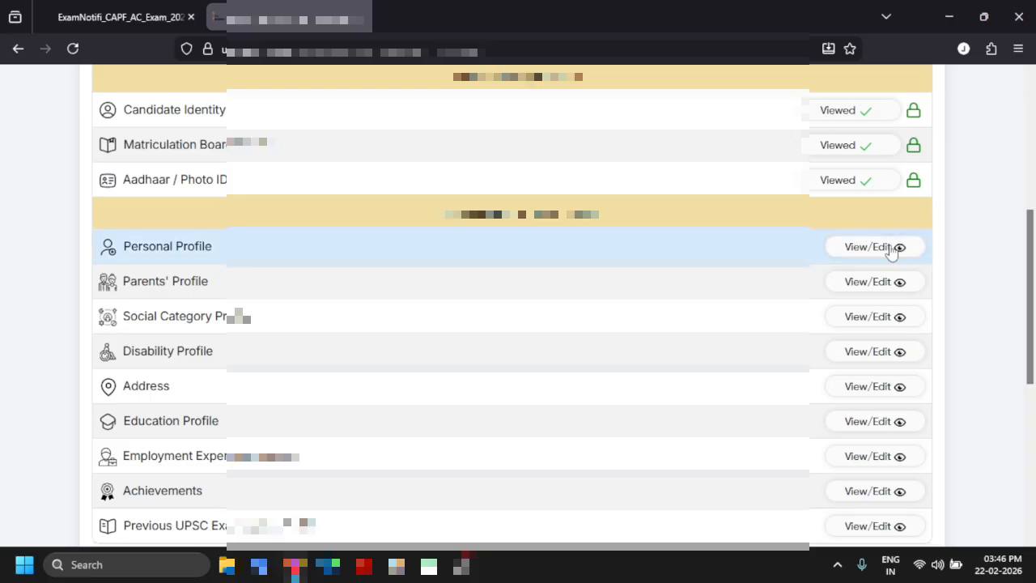
{"action": "scroll", "coordinate": [716, 301], "scroll_direction": "down", "scroll_amount": 4}
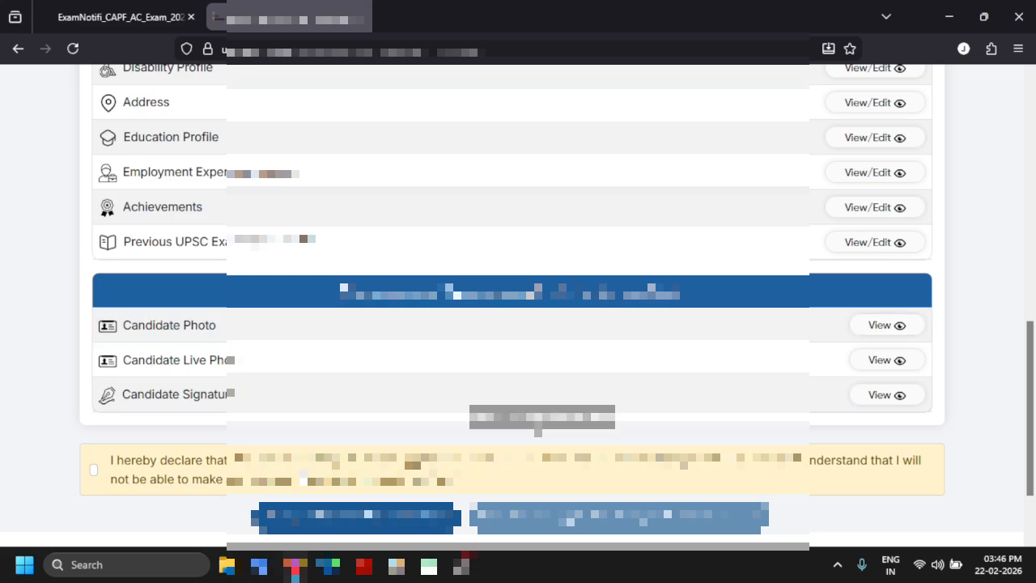
{"action": "scroll", "coordinate": [659, 389], "scroll_direction": "up", "scroll_amount": 1}
{"action": "scroll", "coordinate": [658, 387], "scroll_direction": "up", "scroll_amount": 2}
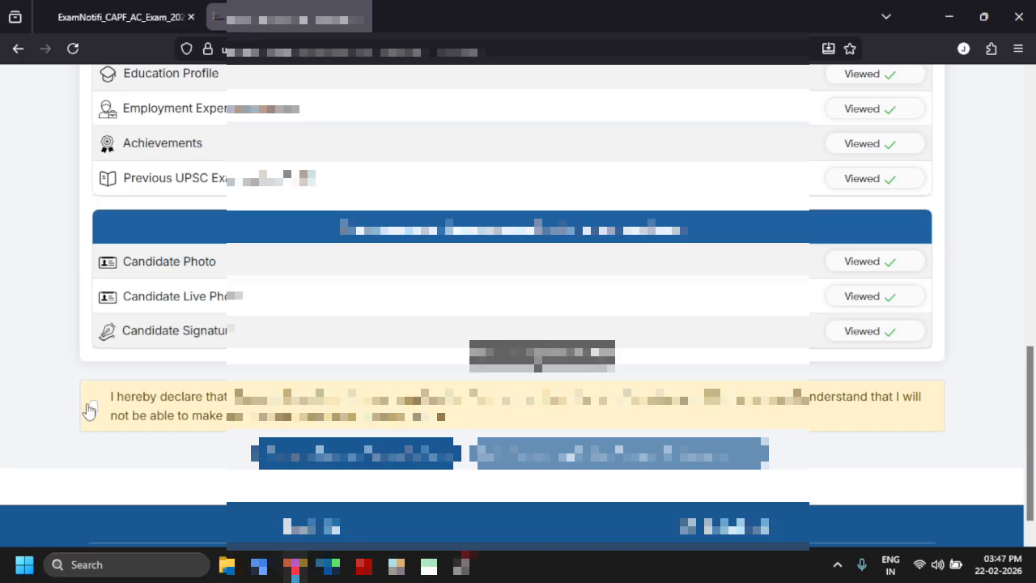
{"action": "left_click", "coordinate": [93, 406]}
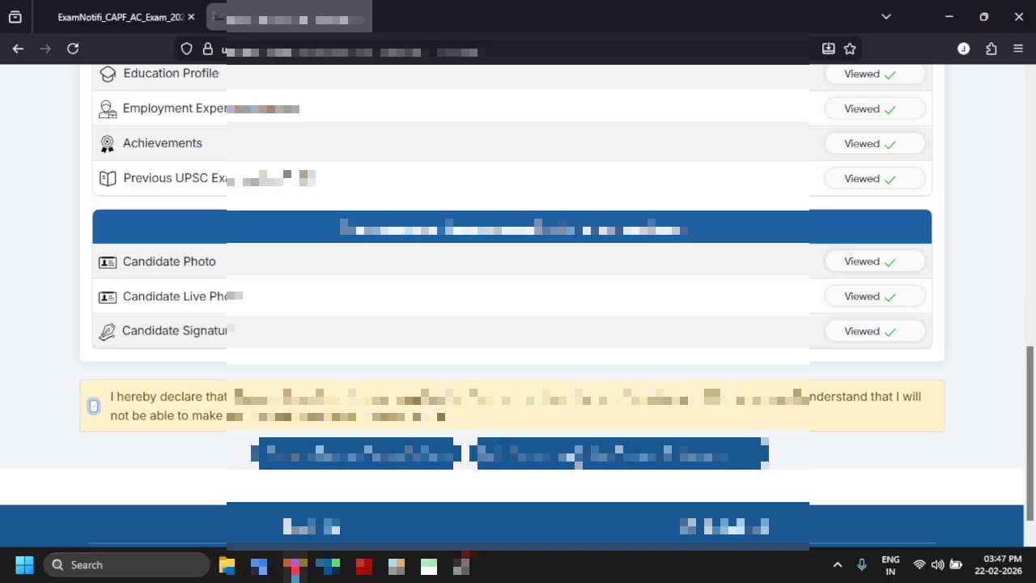
{"action": "left_click", "coordinate": [610, 463]}
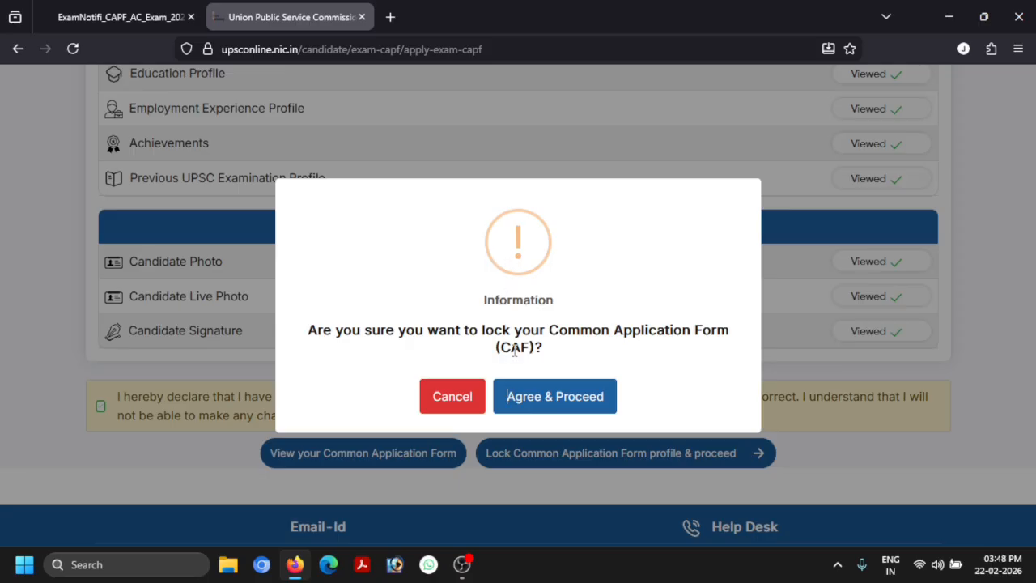
Agree to and confirm locking the Common Application Form, then acknowledge the Success message
{"action": "left_click", "coordinate": [530, 395]}
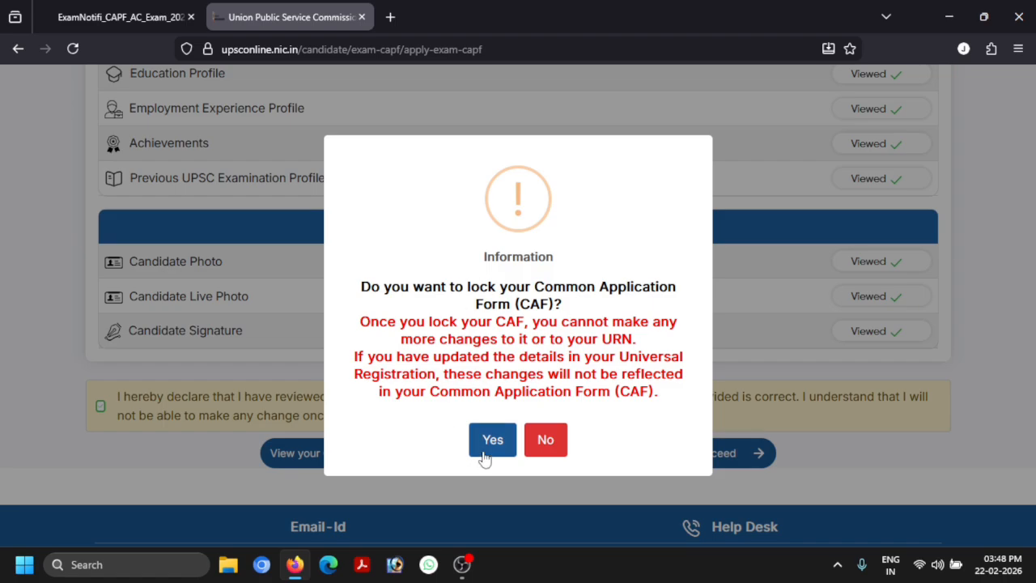
{"action": "left_click", "coordinate": [488, 441]}
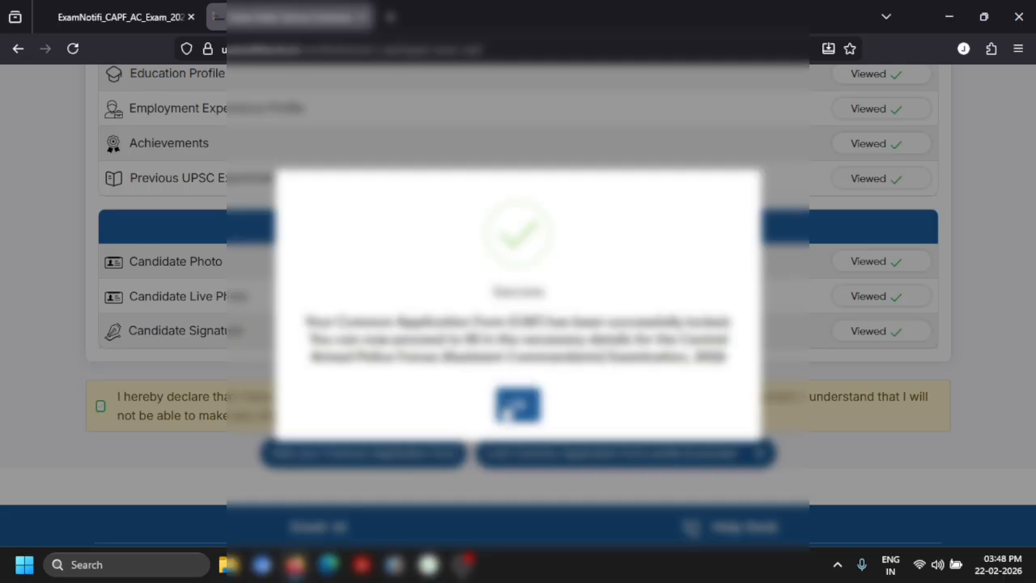
{"action": "left_click", "coordinate": [515, 409]}
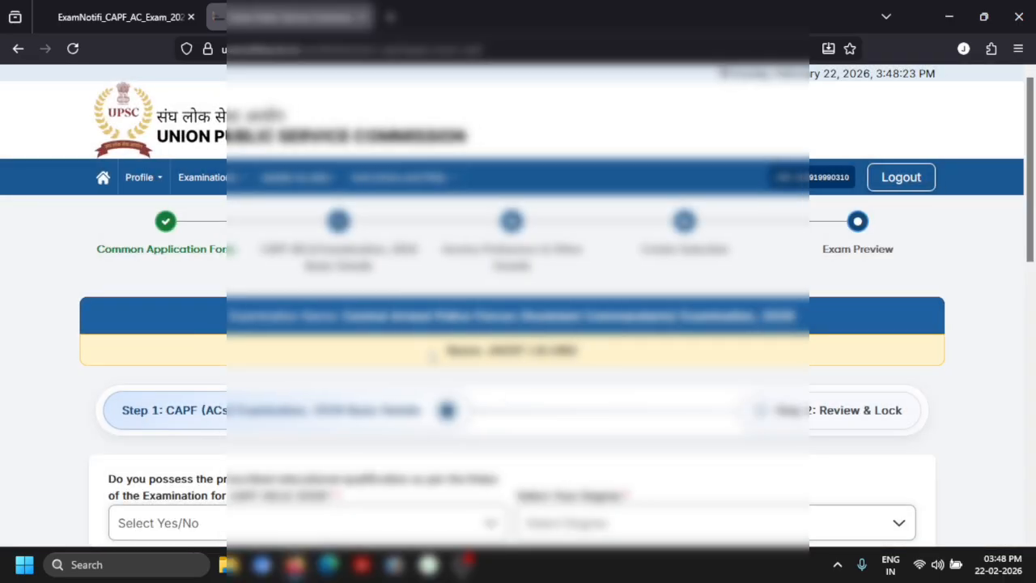
Answer Yes to holding the prescribed educational qualification
{"action": "scroll", "coordinate": [320, 320], "scroll_direction": "down", "scroll_amount": 3}
{"action": "scroll", "coordinate": [243, 303], "scroll_direction": "up", "scroll_amount": 2}
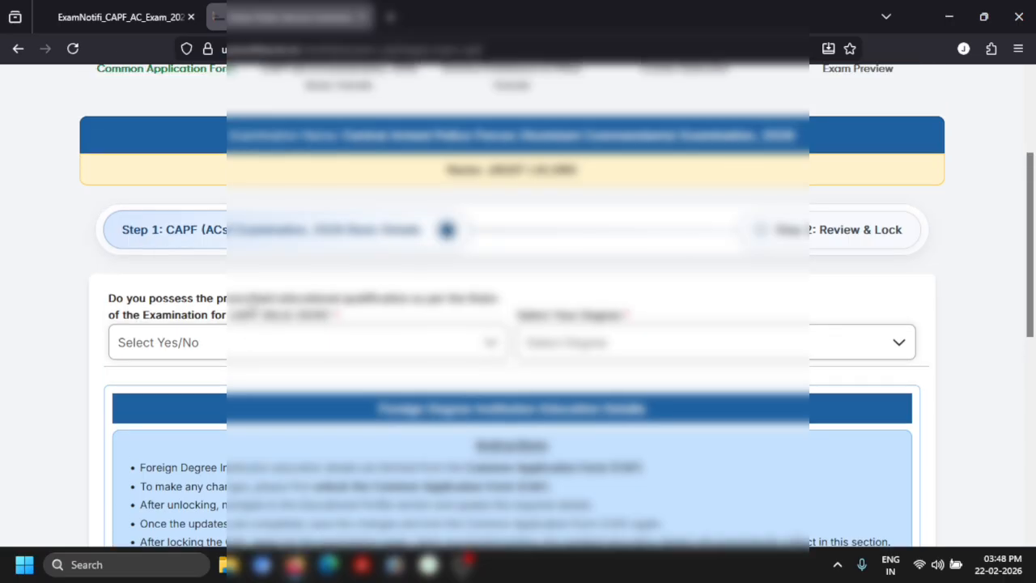
{"action": "scroll", "coordinate": [271, 303], "scroll_direction": "up", "scroll_amount": 1}
{"action": "scroll", "coordinate": [162, 324], "scroll_direction": "down", "scroll_amount": 5}
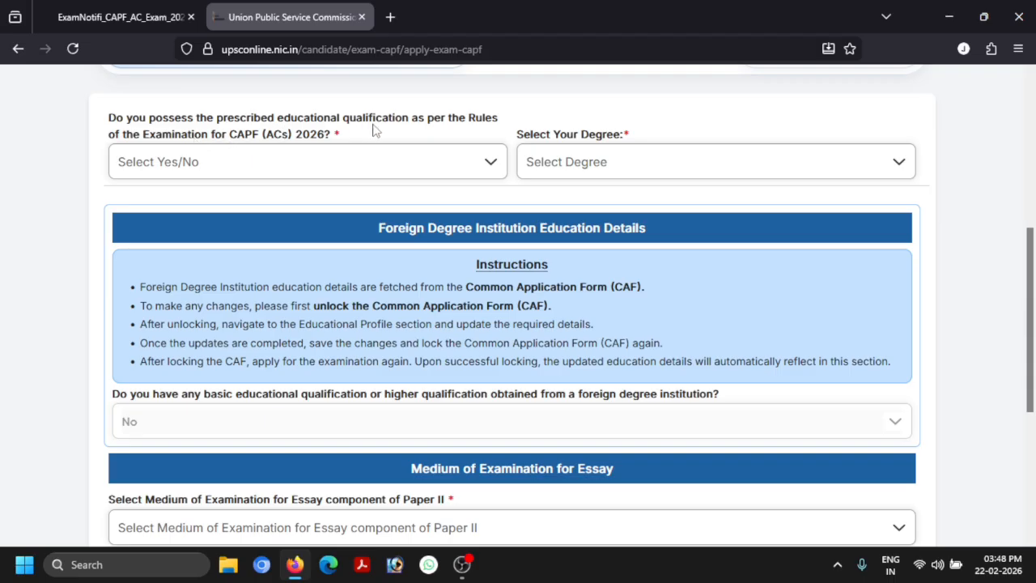
{"action": "left_click", "coordinate": [209, 164]}
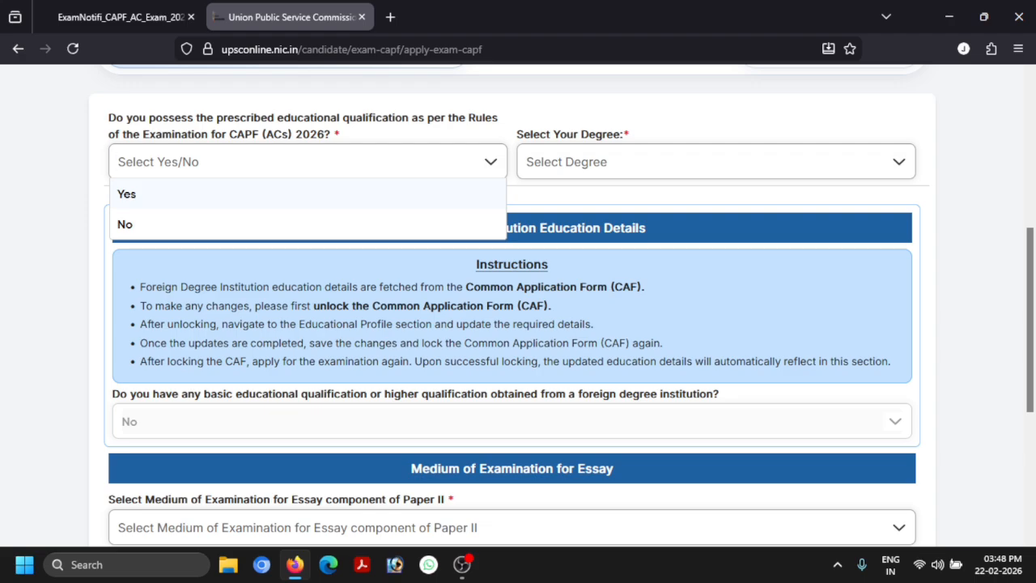
{"action": "key", "text": "Return"}
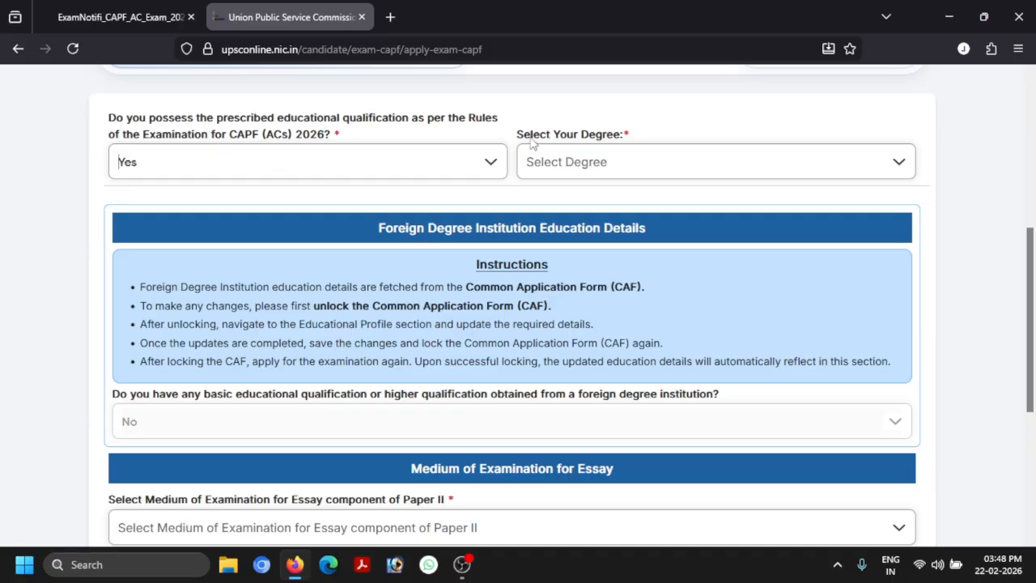
Select B.Sc.[HONS] as the degree and move through the certificate and issuing authority fields
{"action": "left_click", "coordinate": [716, 162]}
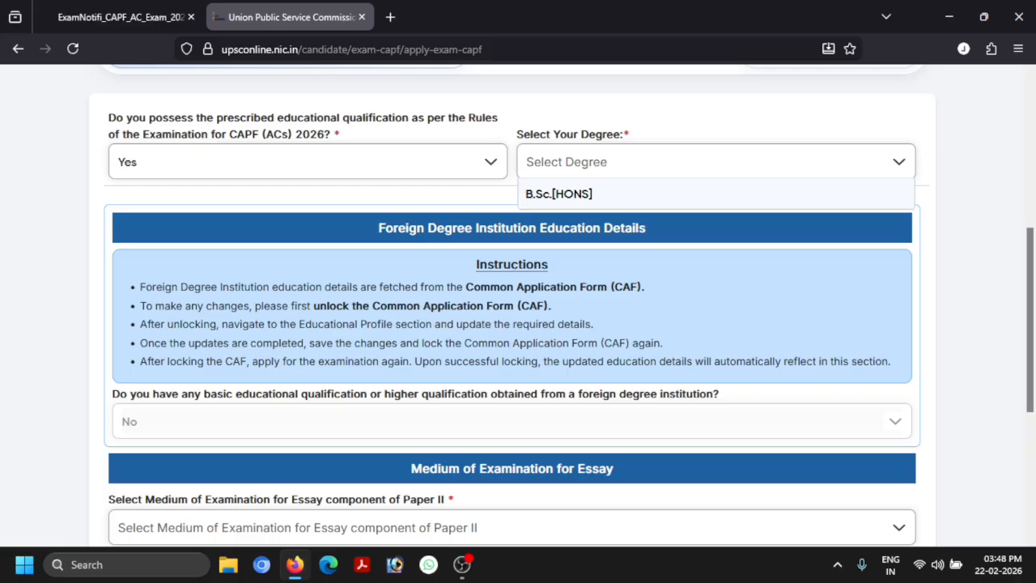
{"action": "key", "text": "Return"}
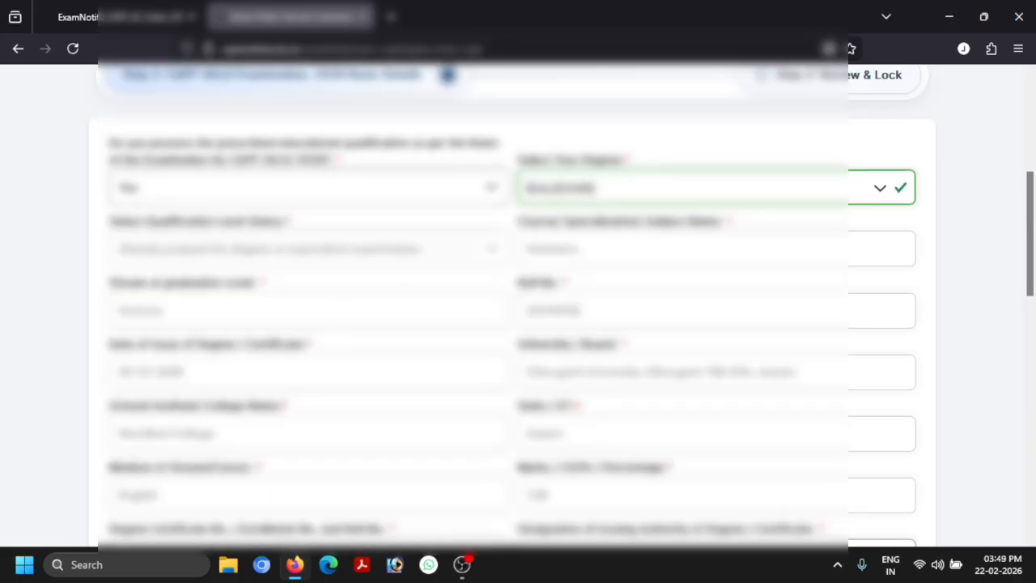
{"action": "scroll", "coordinate": [601, 182], "scroll_direction": "down", "scroll_amount": 2}
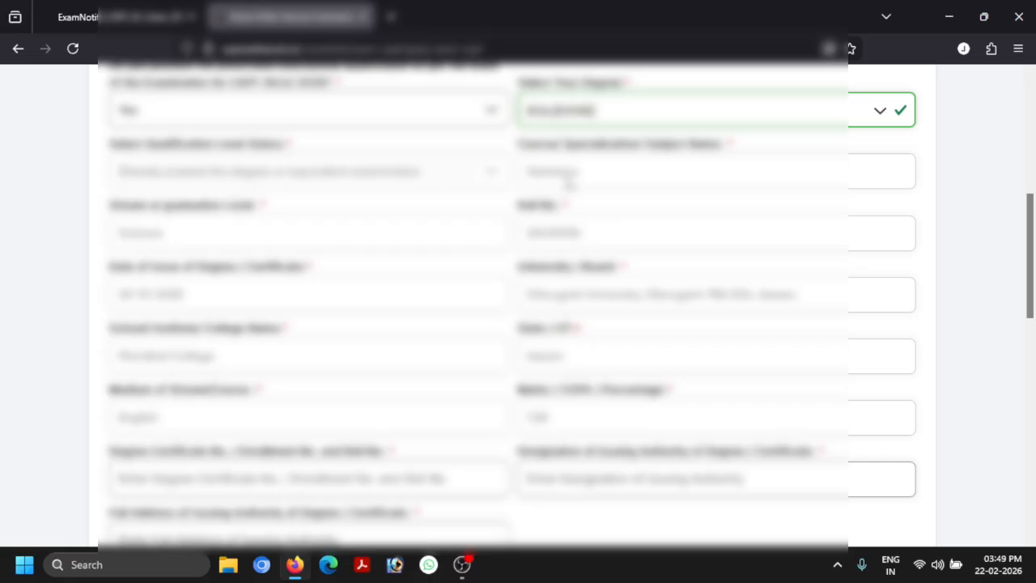
{"action": "scroll", "coordinate": [378, 251], "scroll_direction": "down", "scroll_amount": 1}
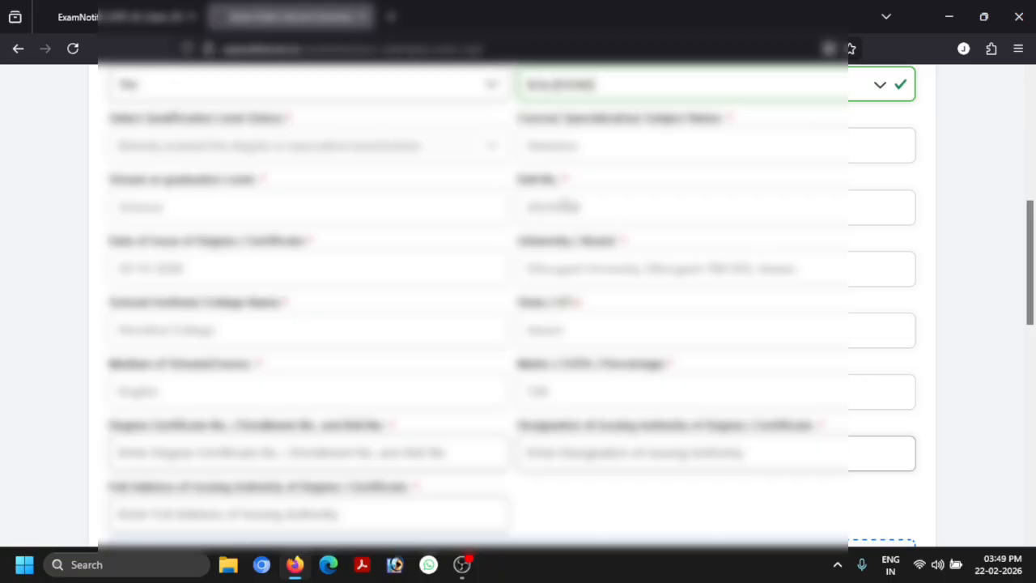
{"action": "scroll", "coordinate": [518, 307], "scroll_direction": "down", "scroll_amount": 1}
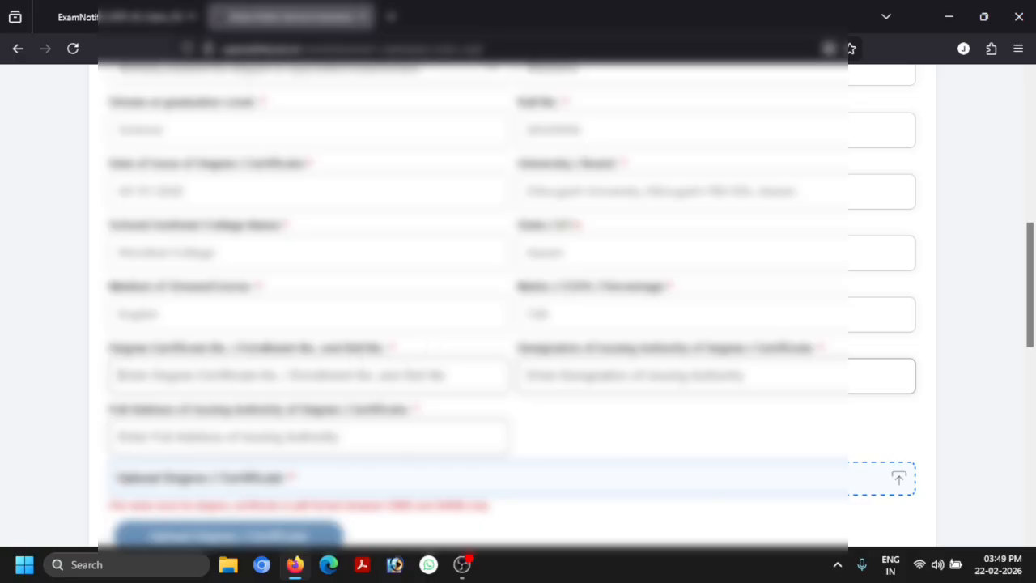
{"action": "scroll", "coordinate": [300, 366], "scroll_direction": "down", "scroll_amount": 1}
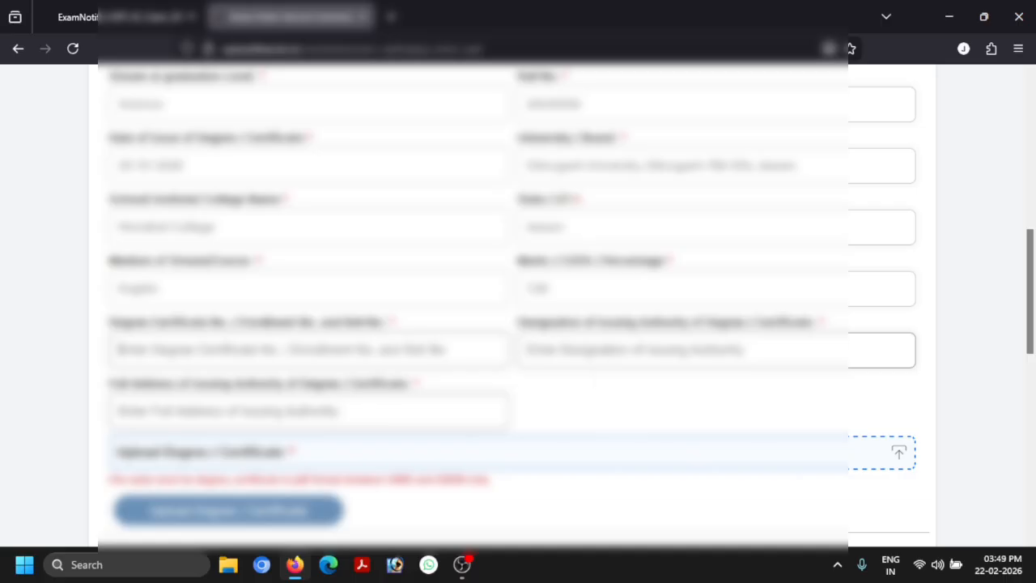
{"action": "scroll", "coordinate": [607, 378], "scroll_direction": "down", "scroll_amount": 3}
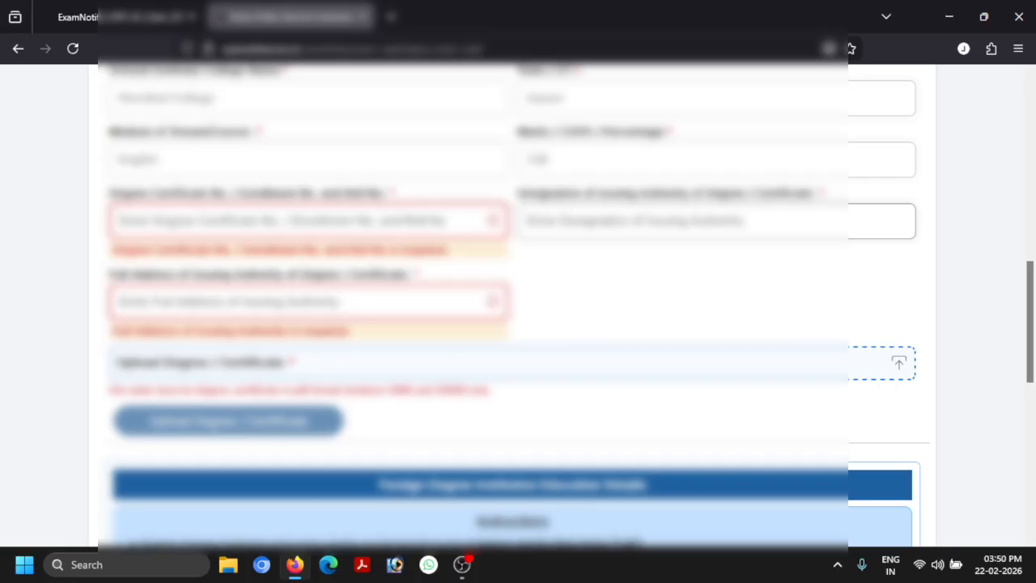
{"action": "scroll", "coordinate": [647, 235], "scroll_direction": "down", "scroll_amount": 1}
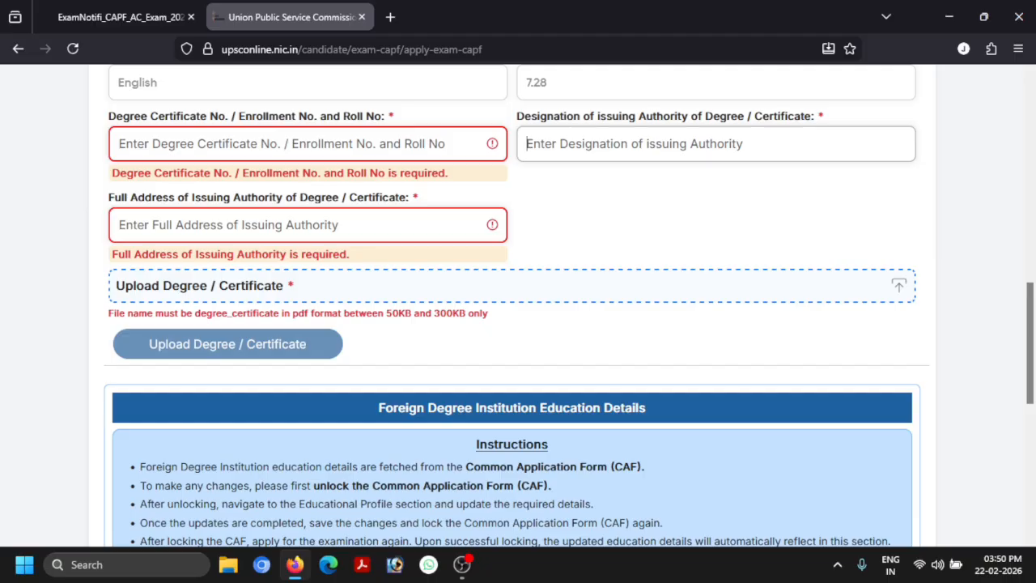
{"action": "key", "text": "Tab"}
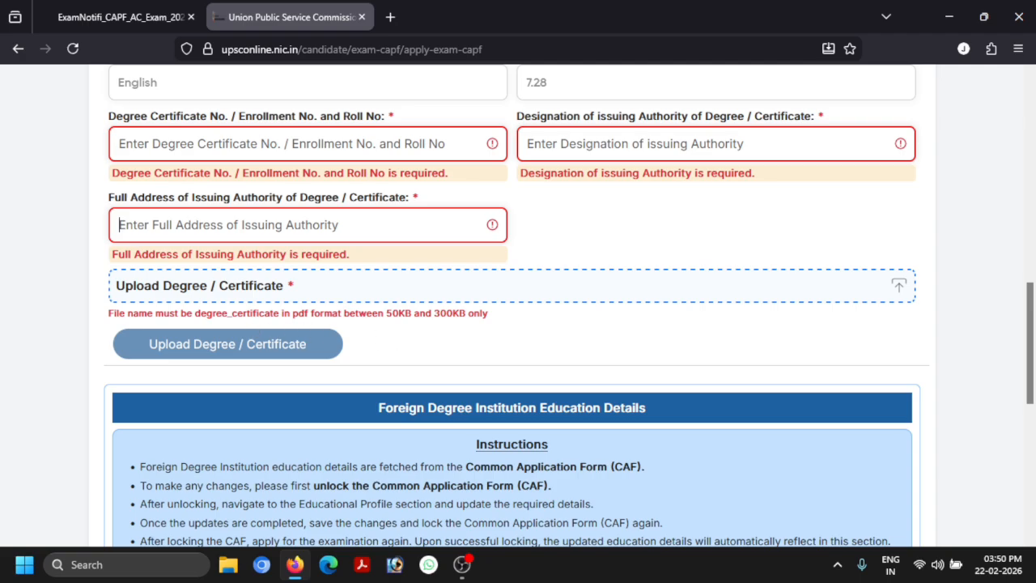
Choose English as the Medium of Examination for the Paper II essay
{"action": "scroll", "coordinate": [483, 330], "scroll_direction": "down", "scroll_amount": 4}
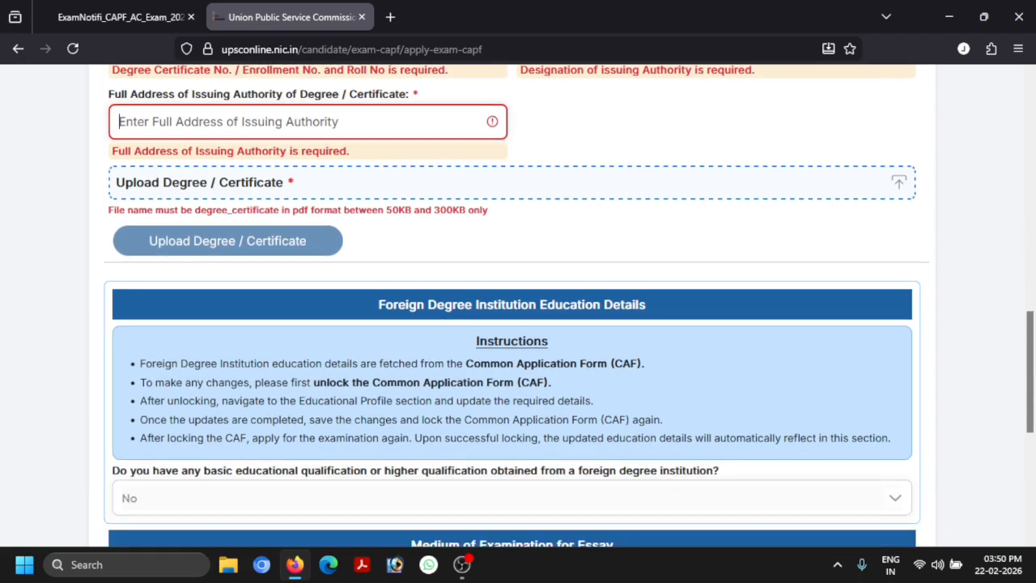
{"action": "scroll", "coordinate": [482, 331], "scroll_direction": "down", "scroll_amount": 1}
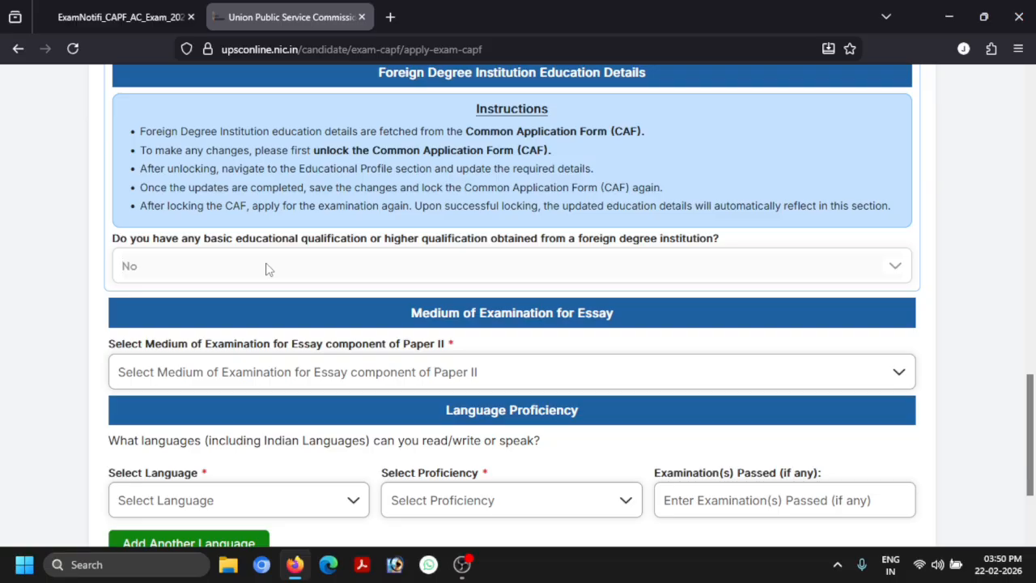
{"action": "scroll", "coordinate": [268, 269], "scroll_direction": "down", "scroll_amount": 1}
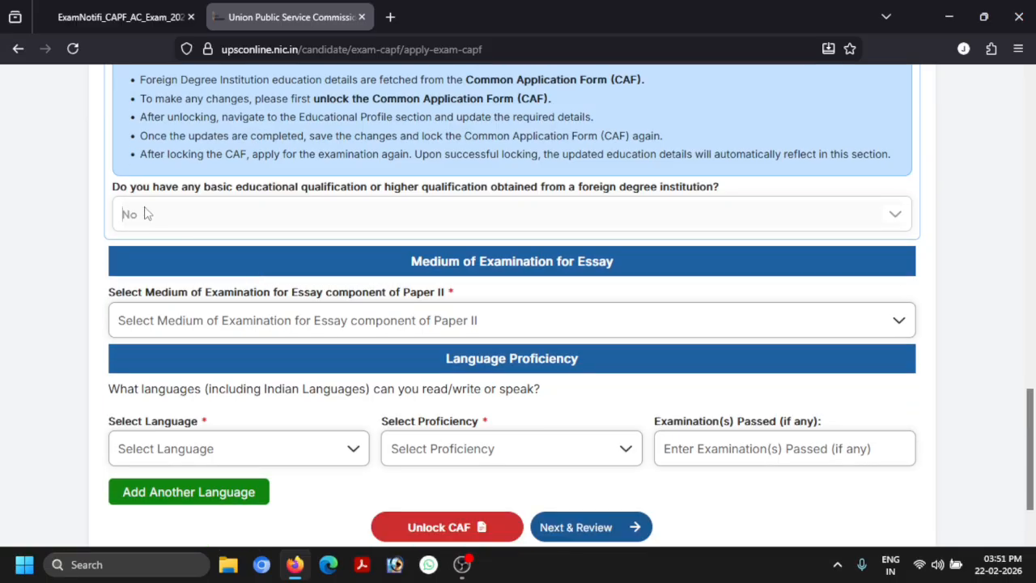
{"action": "scroll", "coordinate": [450, 296], "scroll_direction": "down", "scroll_amount": 1}
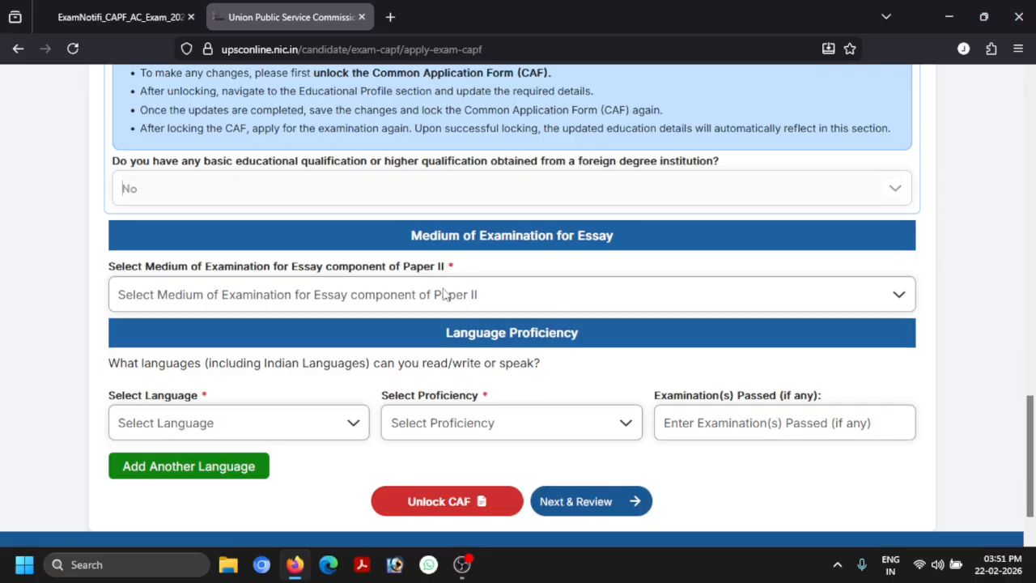
{"action": "left_click", "coordinate": [281, 296]}
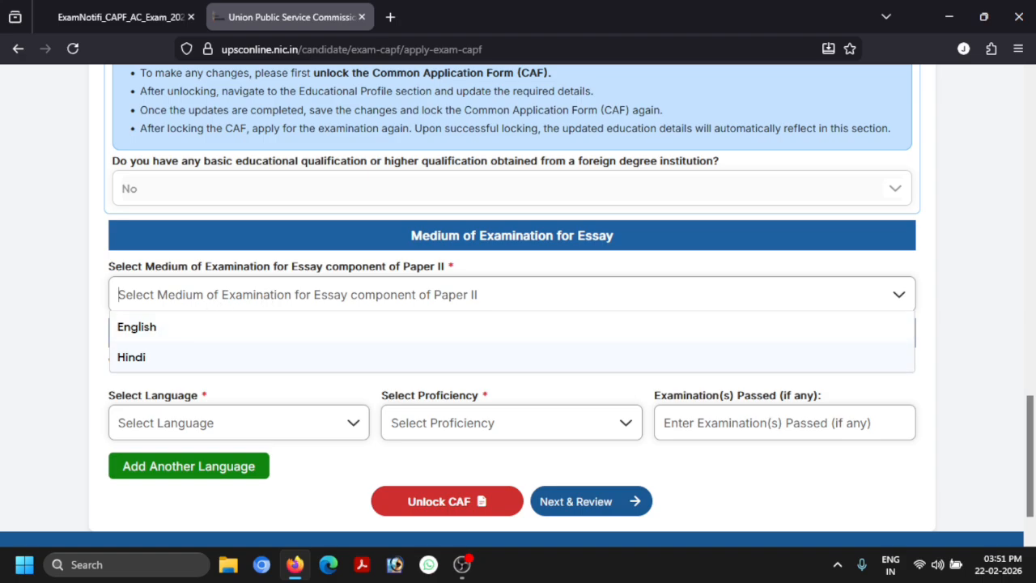
{"action": "left_click", "coordinate": [173, 316]}
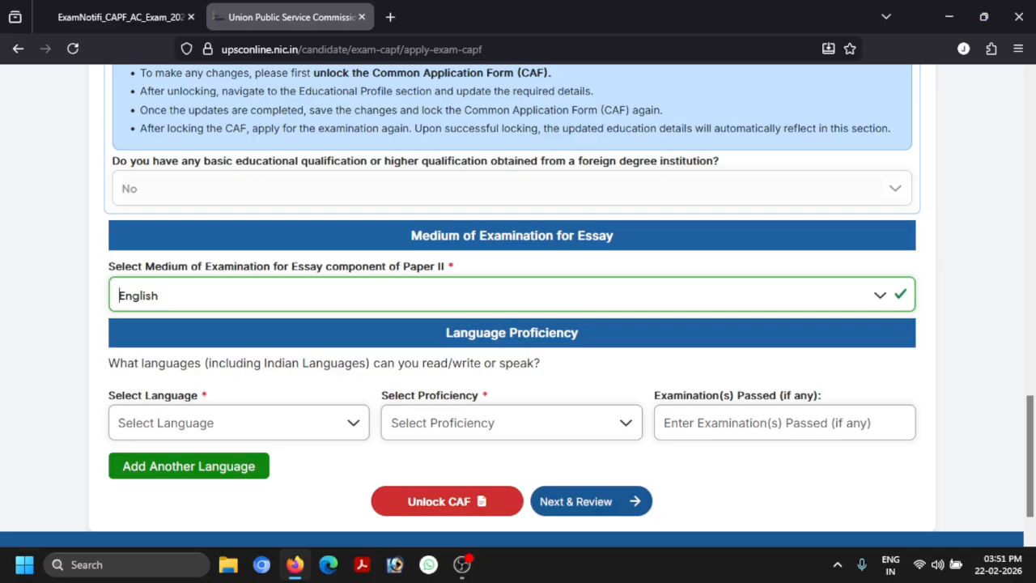
{"action": "scroll", "coordinate": [247, 296], "scroll_direction": "down", "scroll_amount": 1}
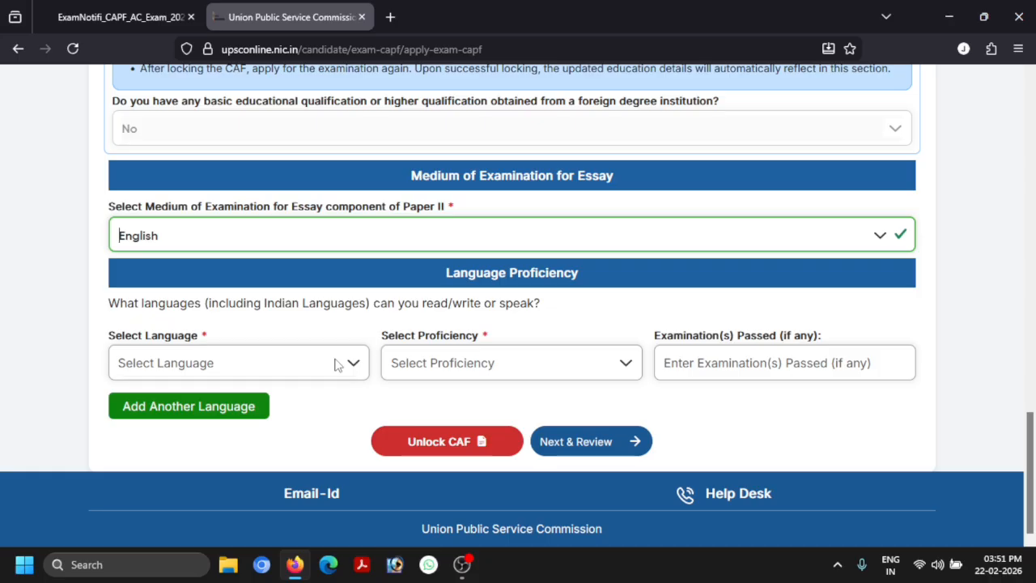
Add Assamese as the first language with Read, Write & Speak proficiency
{"action": "left_click", "coordinate": [310, 361]}
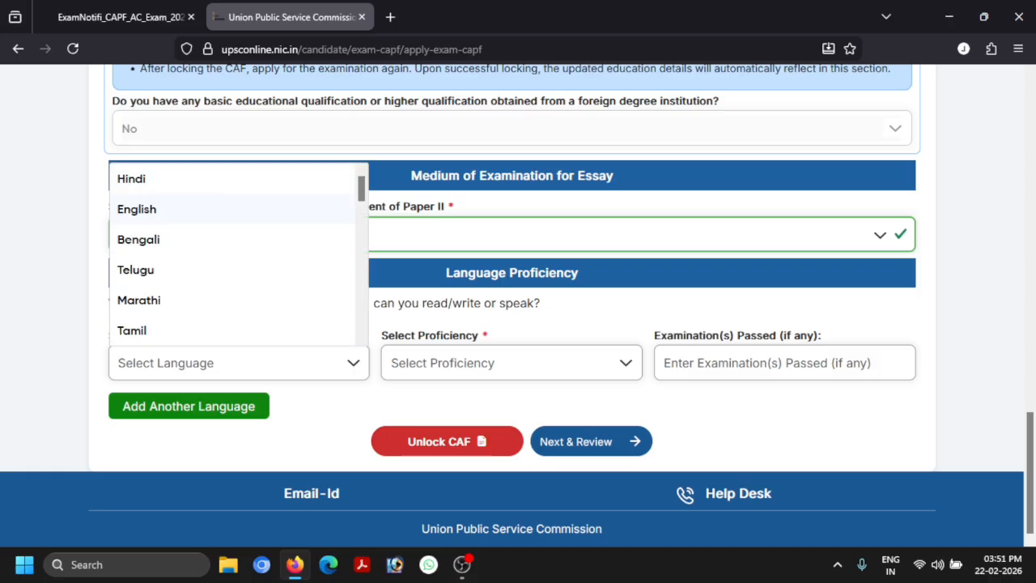
{"action": "scroll", "coordinate": [283, 210], "scroll_direction": "down", "scroll_amount": 1}
{"action": "scroll", "coordinate": [219, 246], "scroll_direction": "down", "scroll_amount": 3}
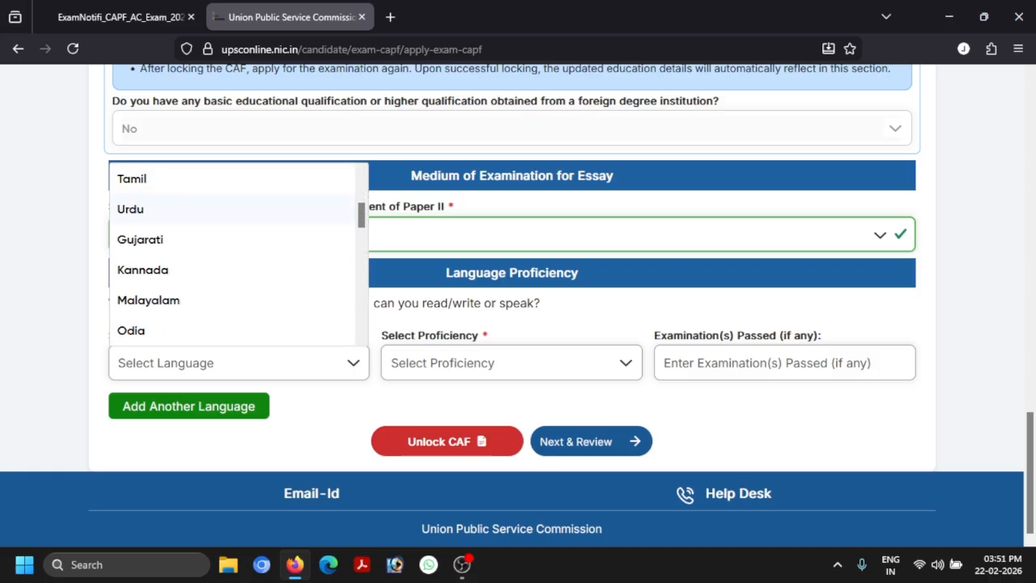
{"action": "scroll", "coordinate": [217, 251], "scroll_direction": "down", "scroll_amount": 1}
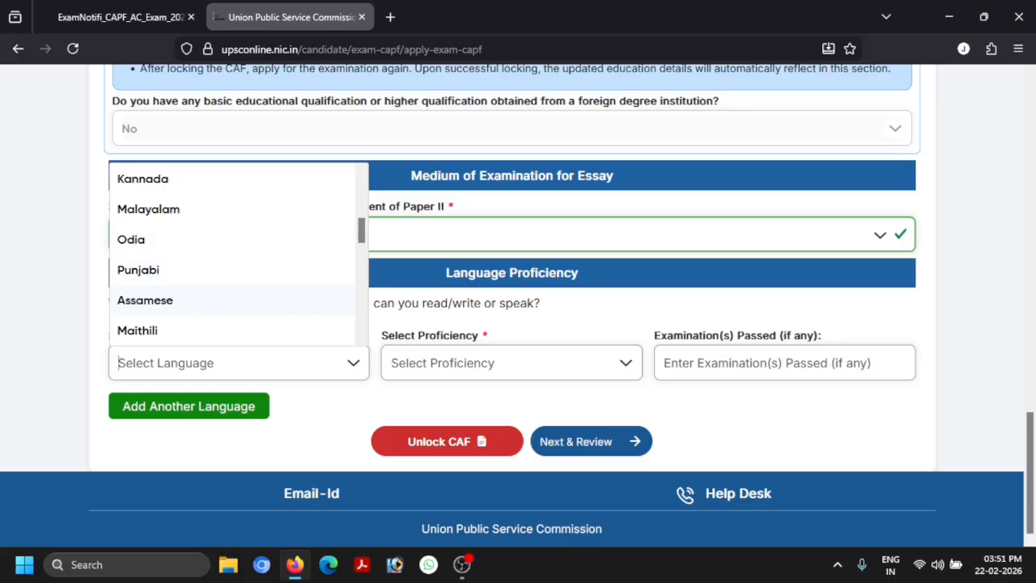
{"action": "left_click", "coordinate": [154, 300]}
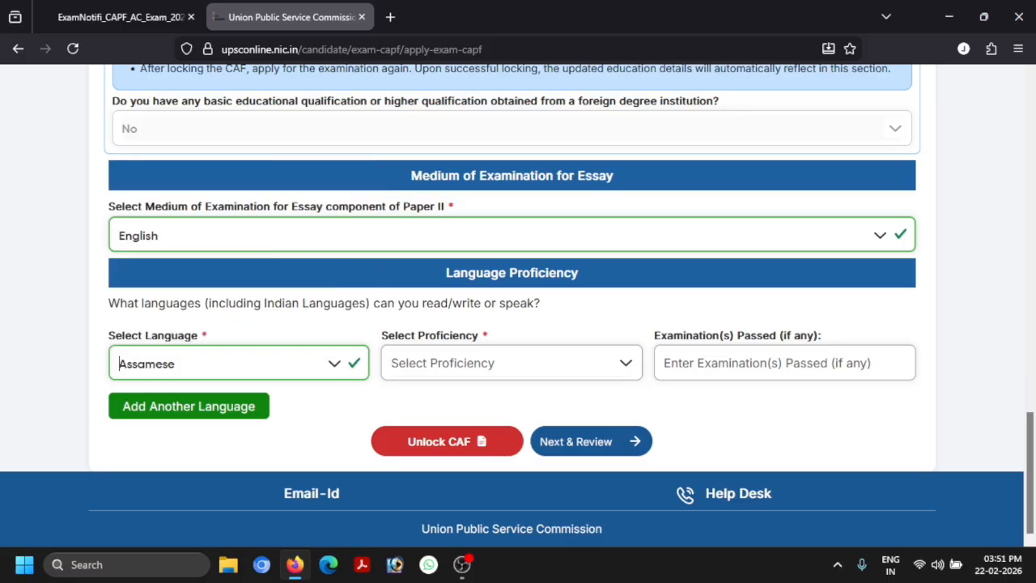
{"action": "left_click", "coordinate": [512, 362]}
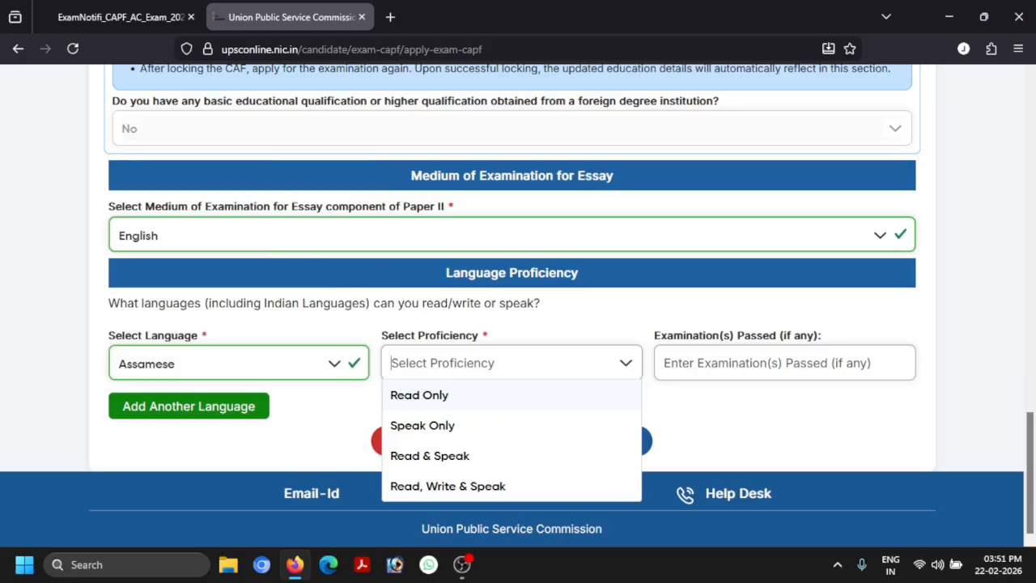
{"action": "left_click", "coordinate": [436, 397]}
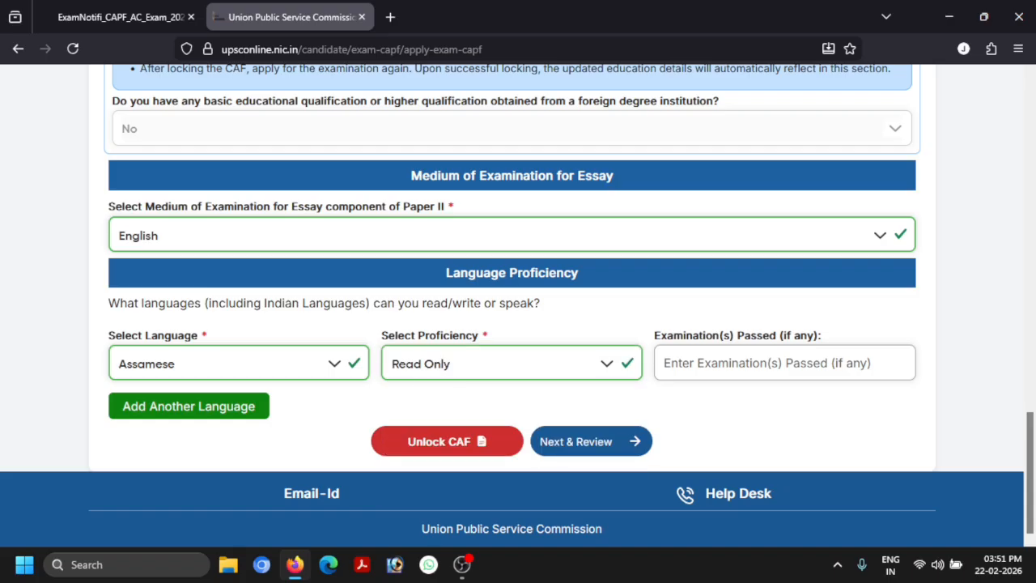
{"action": "left_click", "coordinate": [461, 364]}
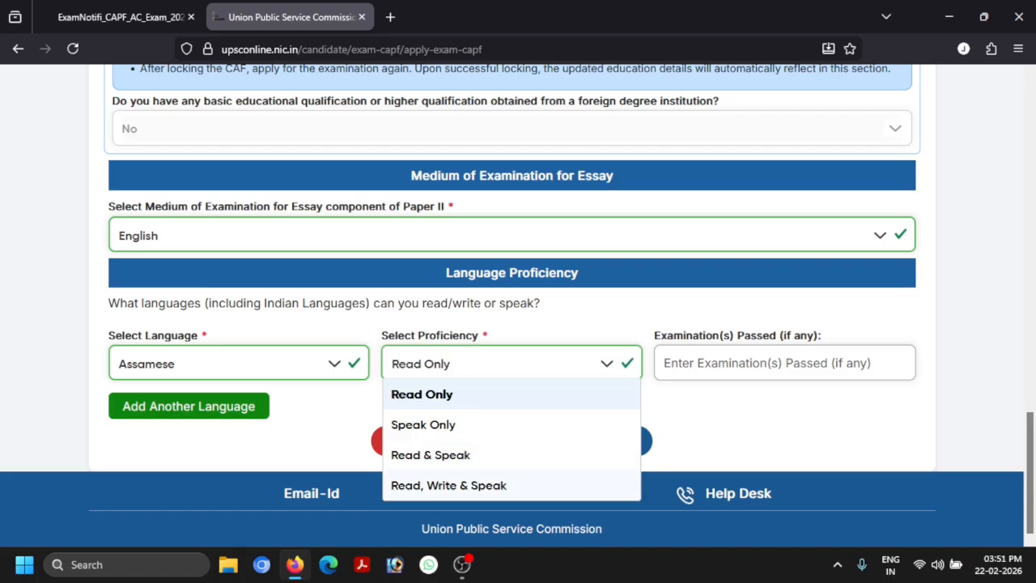
{"action": "left_click", "coordinate": [448, 485]}
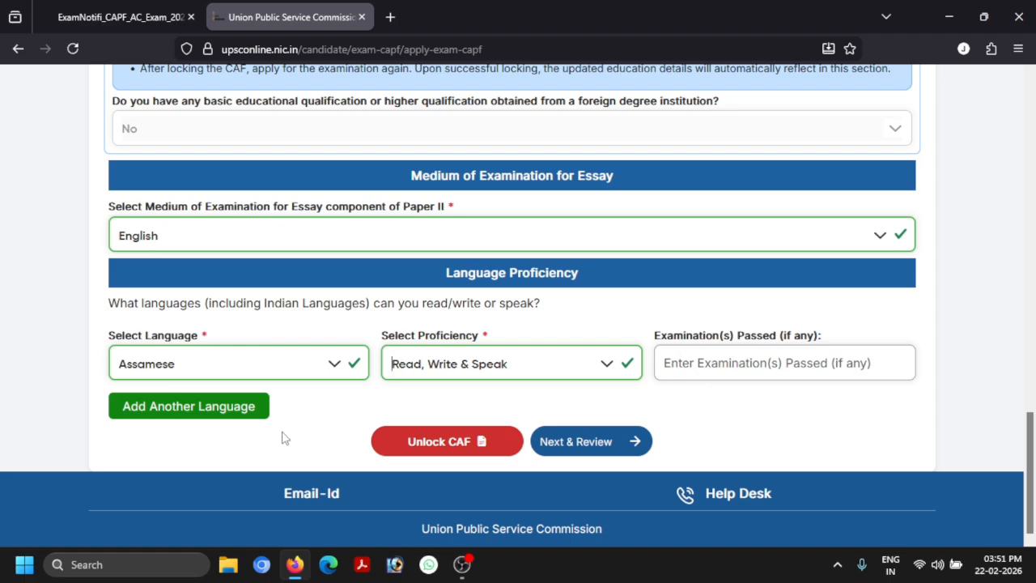
Add a second language row: English with Read, Write & Speak proficiency
{"action": "left_click", "coordinate": [172, 414]}
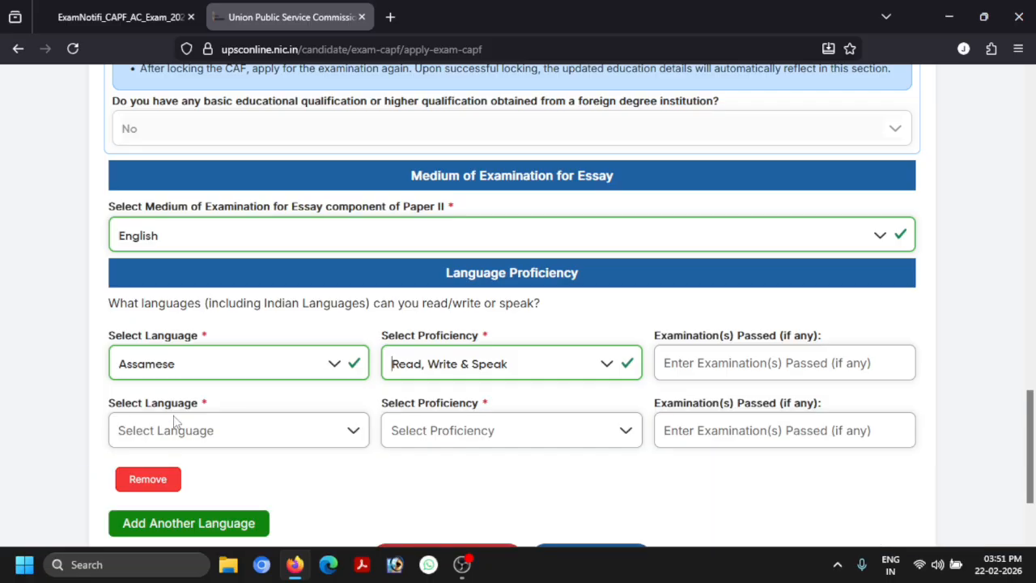
{"action": "left_click", "coordinate": [213, 431]}
{"action": "left_click", "coordinate": [137, 276]}
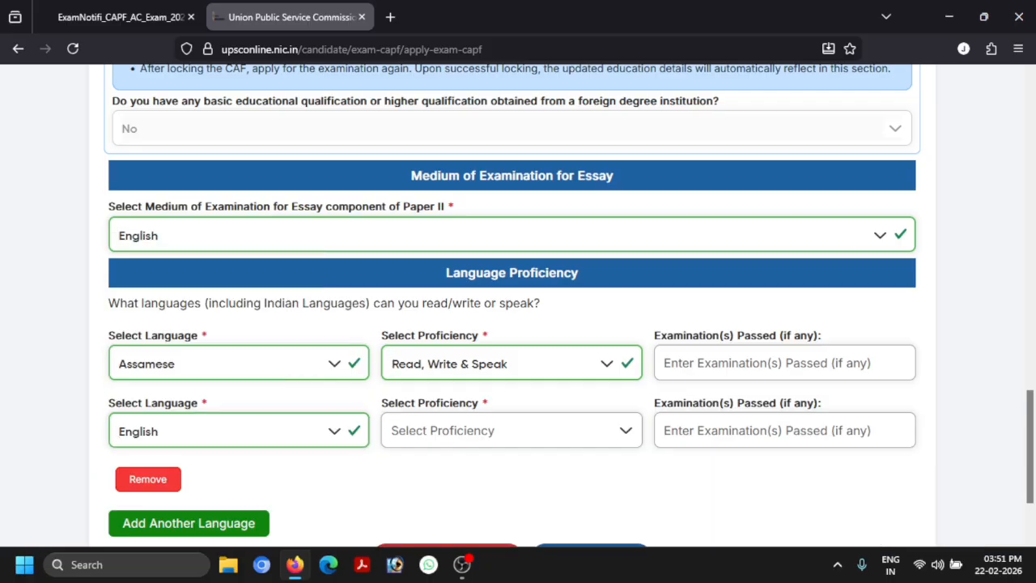
{"action": "left_click", "coordinate": [472, 431]}
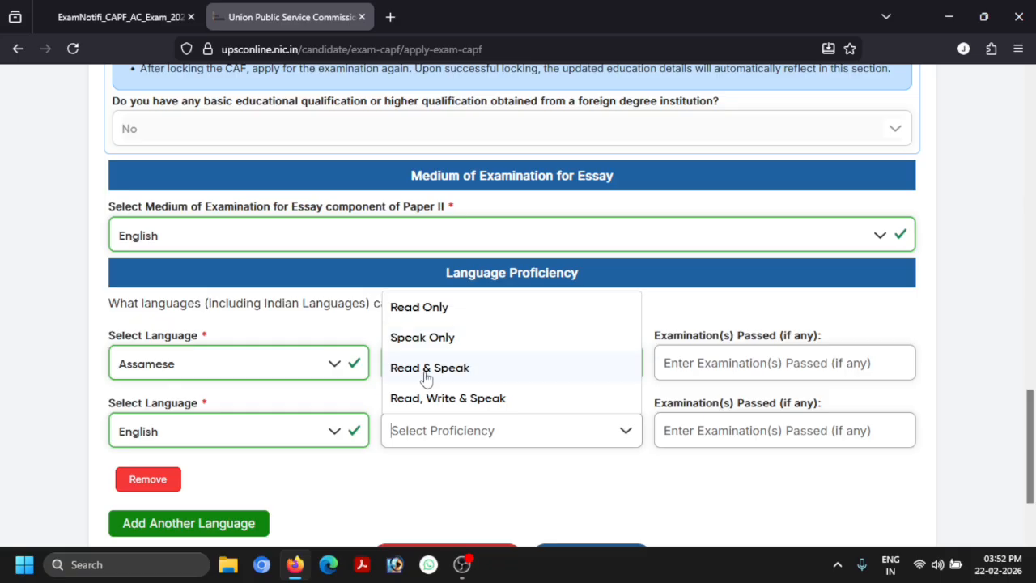
{"action": "scroll", "coordinate": [569, 305], "scroll_direction": "down", "scroll_amount": 1}
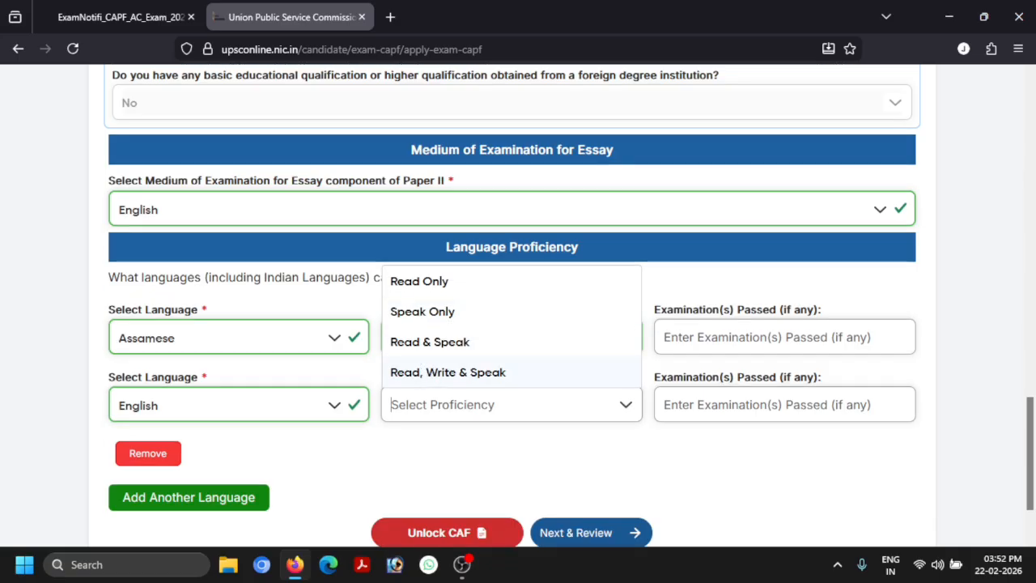
{"action": "left_click", "coordinate": [510, 372]}
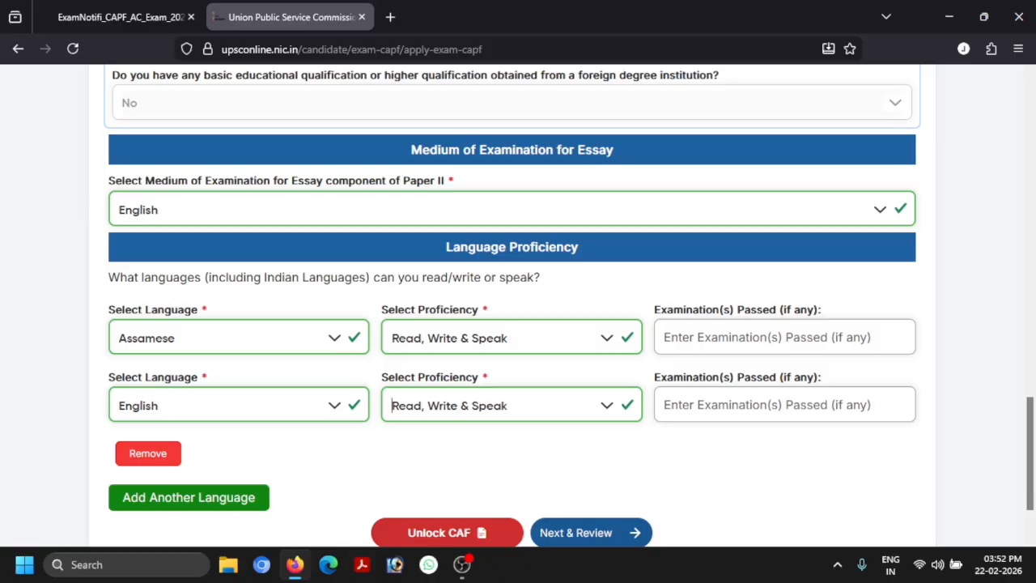
Add a third language row: Hindi with Read, Write & Speak proficiency
{"action": "left_click", "coordinate": [208, 501]}
{"action": "scroll", "coordinate": [234, 421], "scroll_direction": "down", "scroll_amount": 2}
{"action": "left_click", "coordinate": [215, 418]}
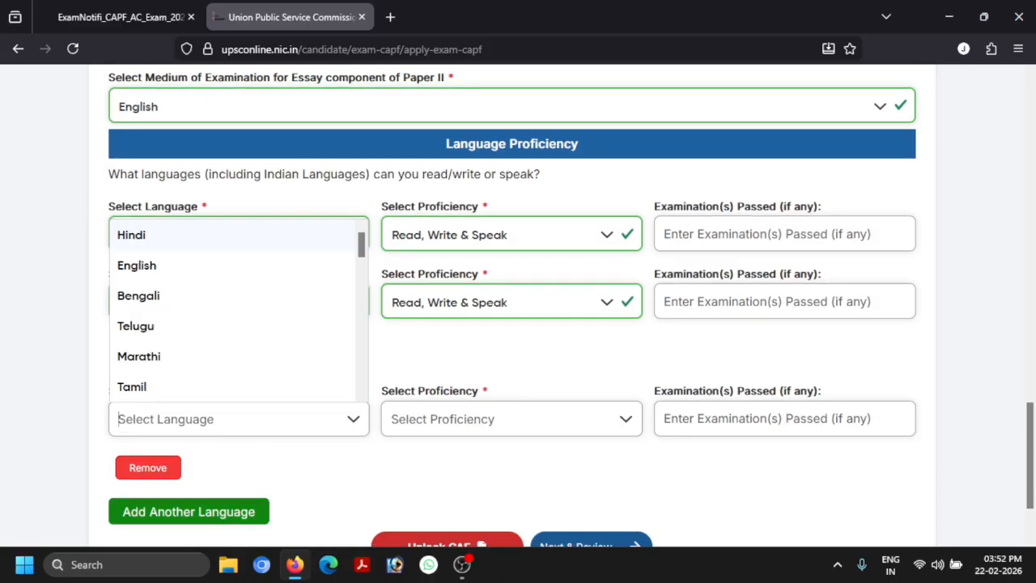
{"action": "left_click", "coordinate": [145, 241]}
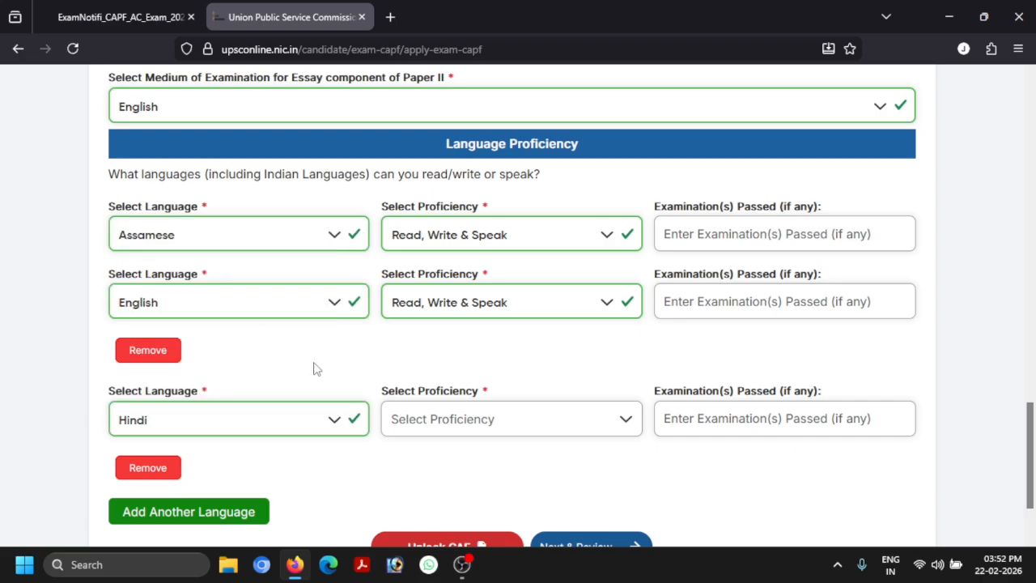
{"action": "left_click", "coordinate": [468, 422]}
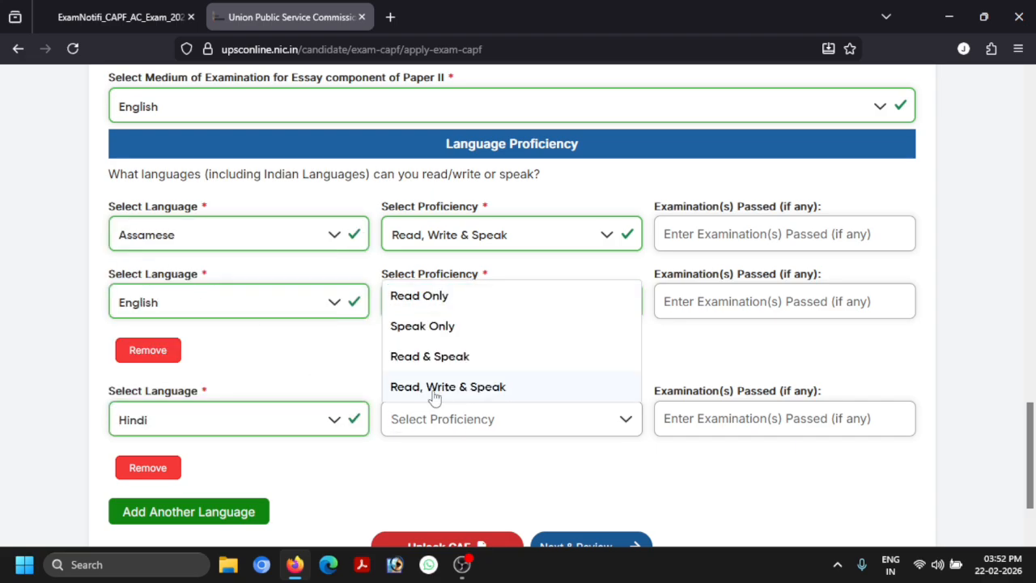
{"action": "key", "text": "Return"}
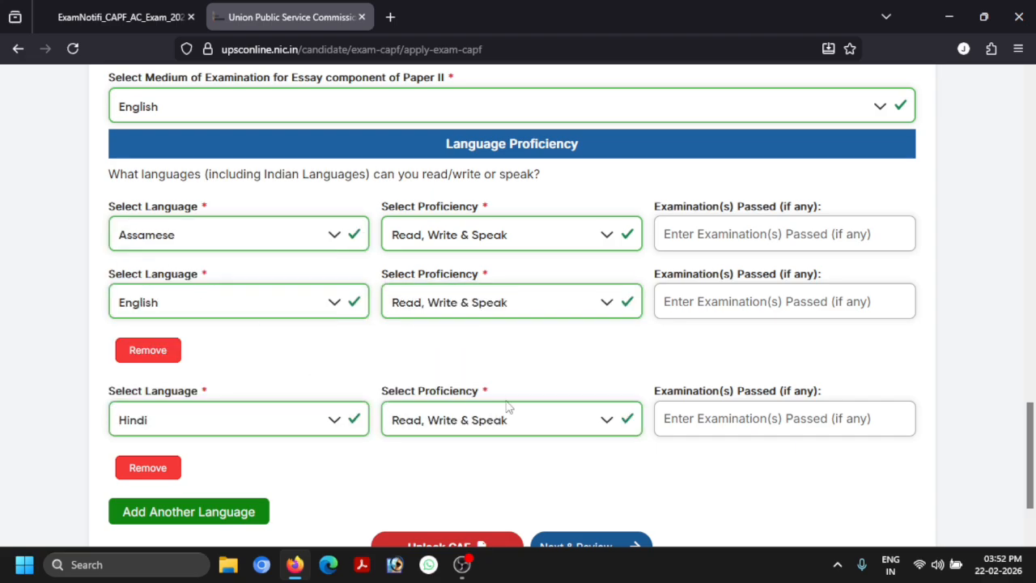
{"action": "scroll", "coordinate": [769, 425], "scroll_direction": "down", "scroll_amount": 1}
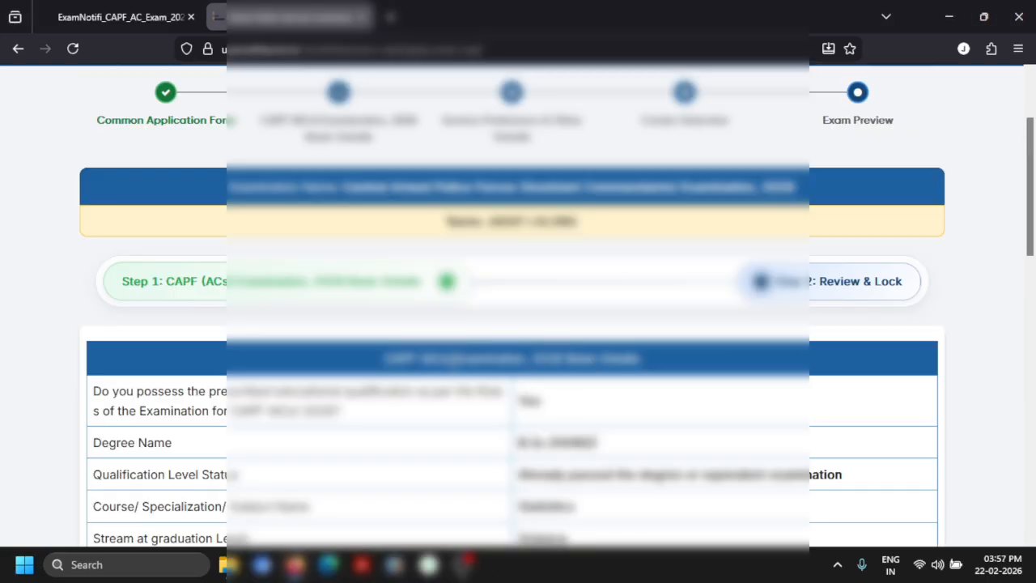
Submit the reviewed basic examination details, confirming with Yes and acknowledging the Success message
{"action": "scroll", "coordinate": [455, 369], "scroll_direction": "down", "scroll_amount": 3}
{"action": "scroll", "coordinate": [455, 368], "scroll_direction": "down", "scroll_amount": 1}
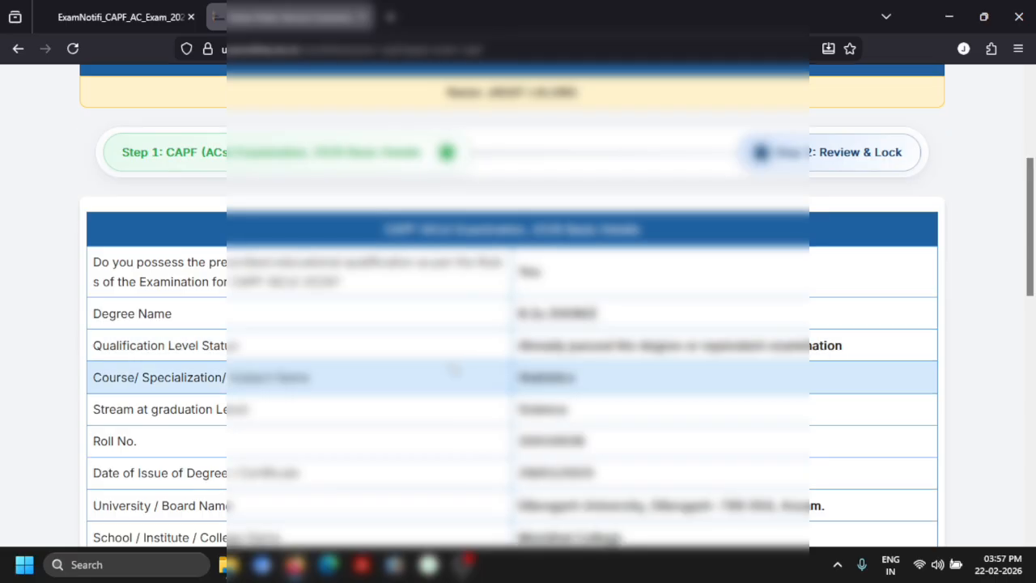
{"action": "scroll", "coordinate": [455, 356], "scroll_direction": "down", "scroll_amount": 2}
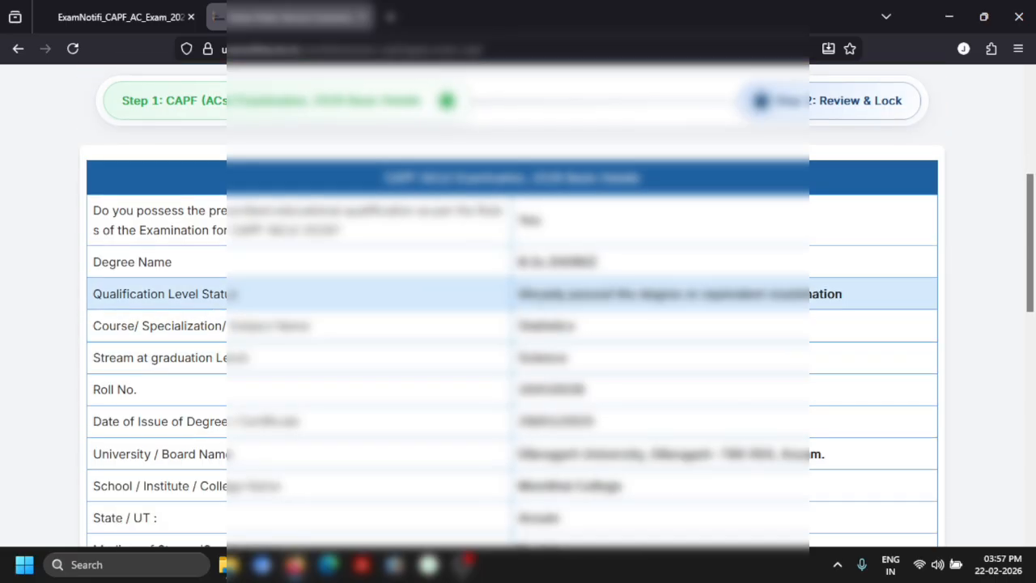
{"action": "scroll", "coordinate": [540, 301], "scroll_direction": "down", "scroll_amount": 3}
{"action": "scroll", "coordinate": [540, 302], "scroll_direction": "down", "scroll_amount": 8}
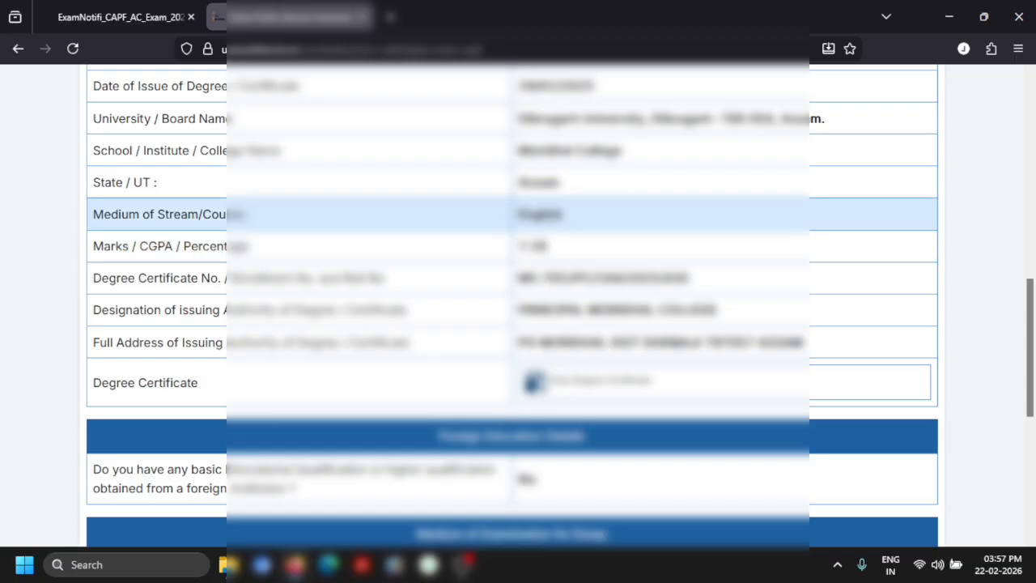
{"action": "scroll", "coordinate": [596, 359], "scroll_direction": "down", "scroll_amount": 7}
{"action": "scroll", "coordinate": [597, 357], "scroll_direction": "down", "scroll_amount": 4}
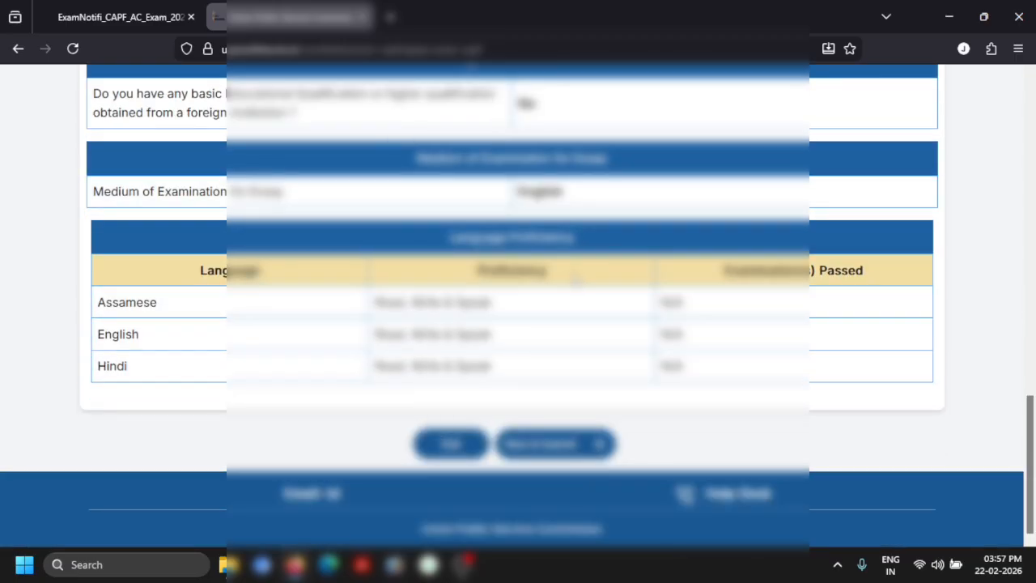
{"action": "left_click", "coordinate": [569, 450]}
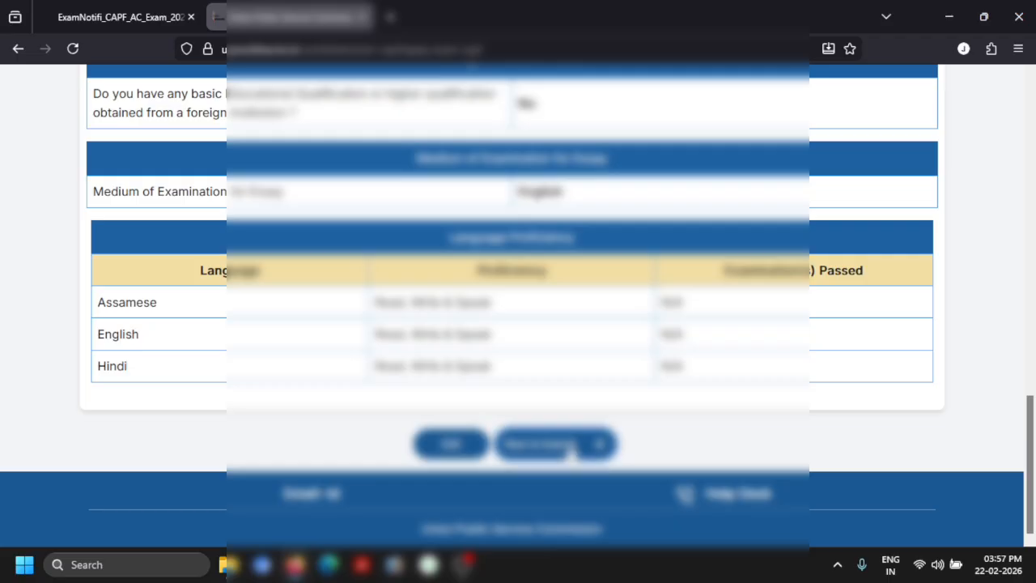
{"action": "left_click", "coordinate": [492, 392]}
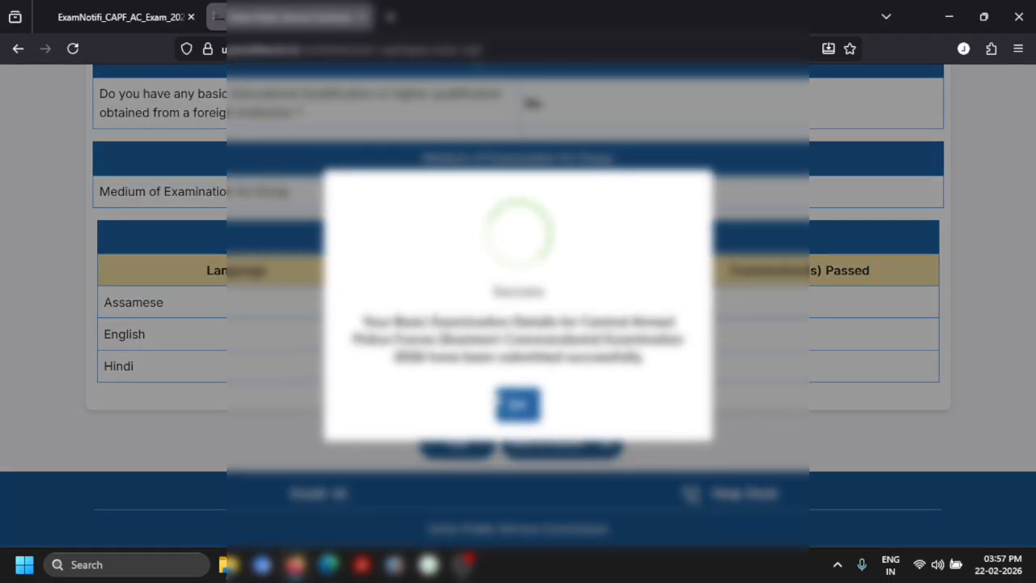
{"action": "left_click", "coordinate": [527, 410]}
Rank CRPF as Preference 1 and CISF as Preference 2, leaving BSF, ITBP and SSB unranked
{"action": "scroll", "coordinate": [345, 345], "scroll_direction": "up", "scroll_amount": 12}
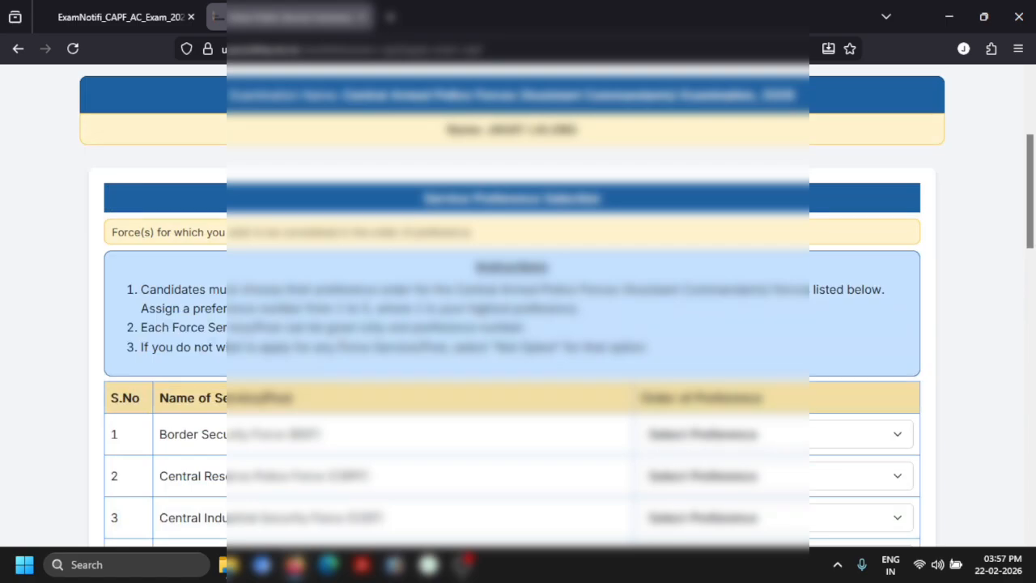
{"action": "scroll", "coordinate": [204, 356], "scroll_direction": "down", "scroll_amount": 1}
{"action": "scroll", "coordinate": [389, 356], "scroll_direction": "down", "scroll_amount": 1}
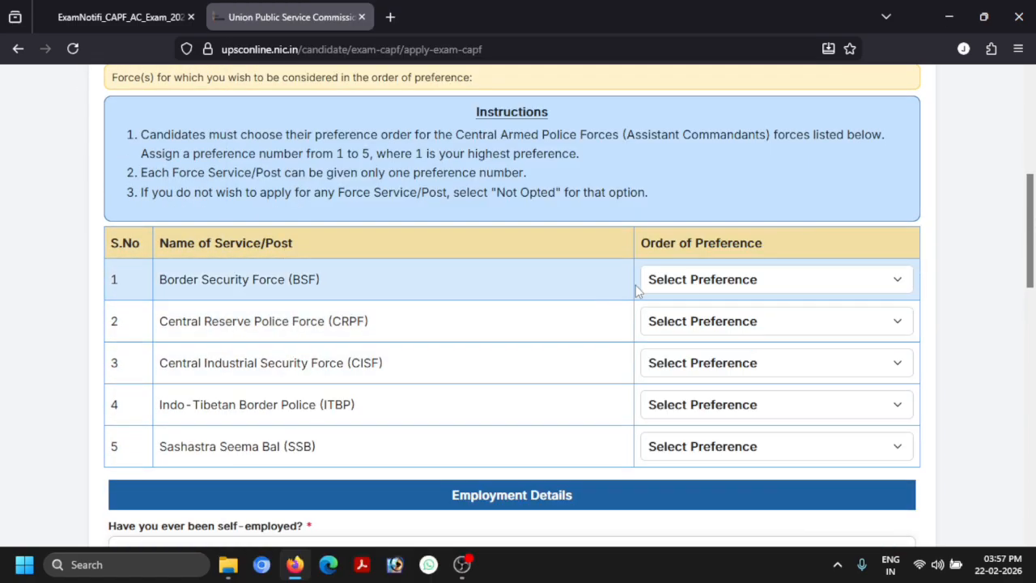
{"action": "left_click", "coordinate": [693, 281]}
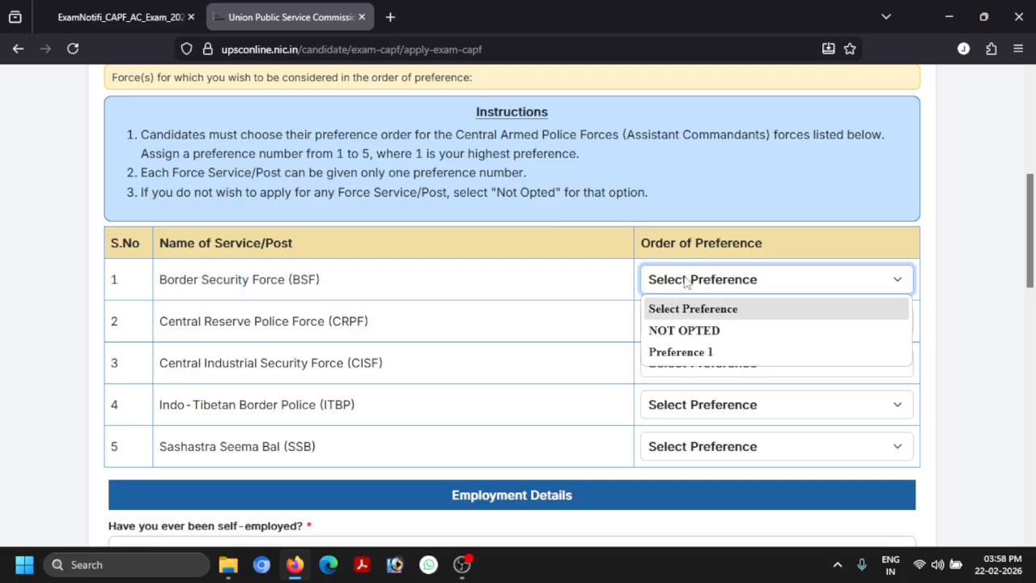
{"action": "left_click", "coordinate": [666, 311]}
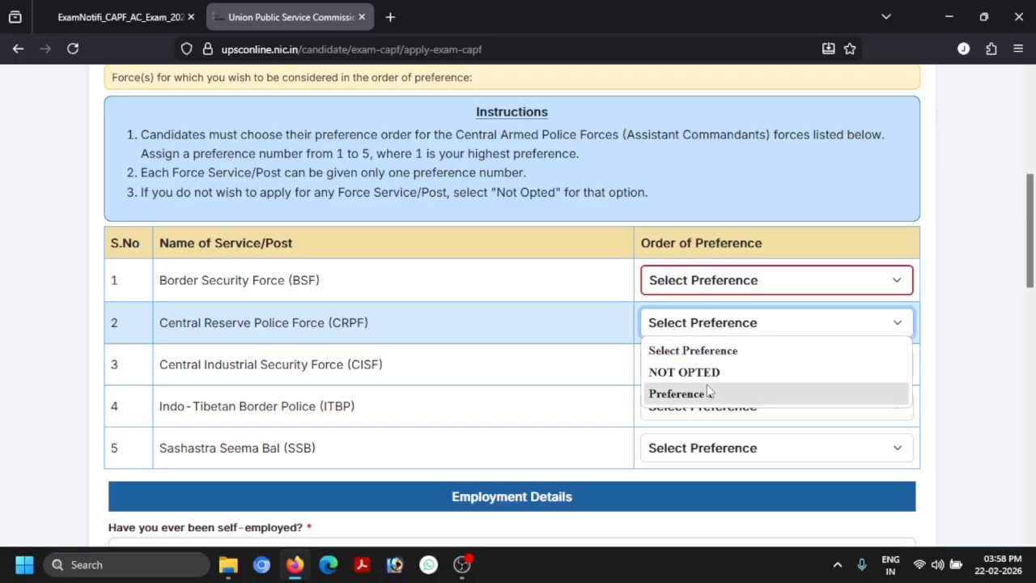
{"action": "left_click", "coordinate": [680, 393]}
{"action": "left_click", "coordinate": [657, 366]}
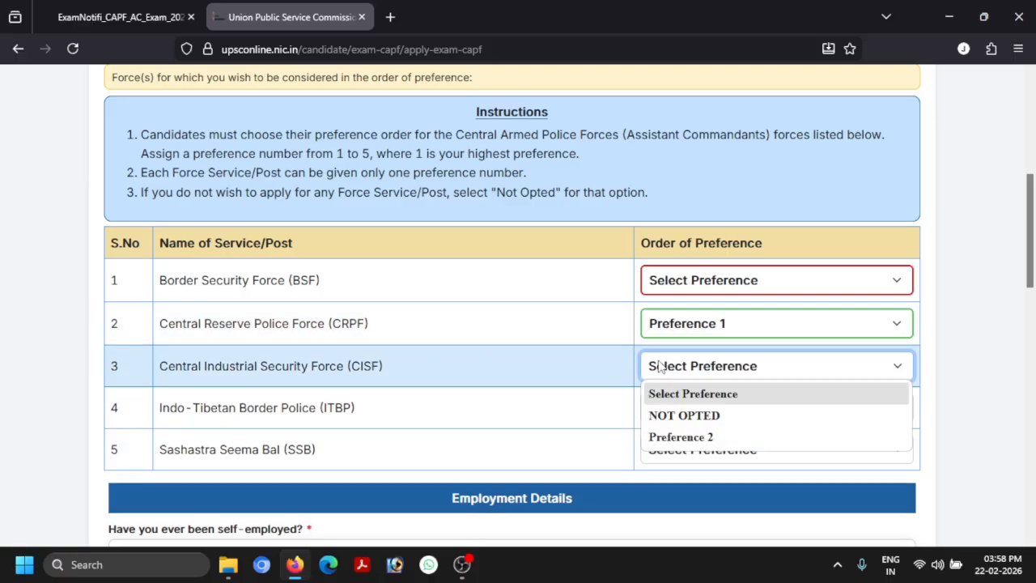
{"action": "left_click", "coordinate": [680, 435]}
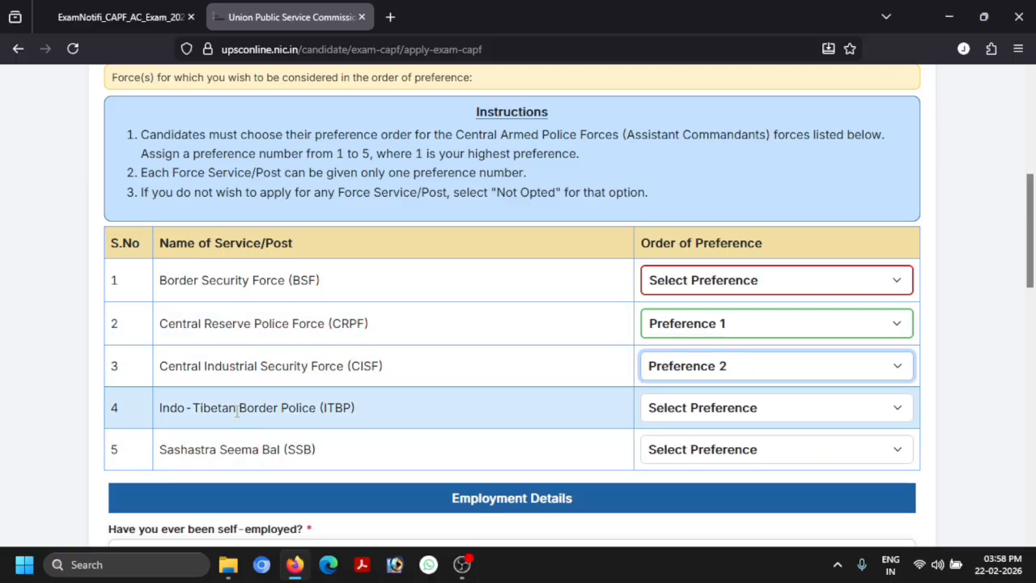
{"action": "left_click", "coordinate": [728, 412]}
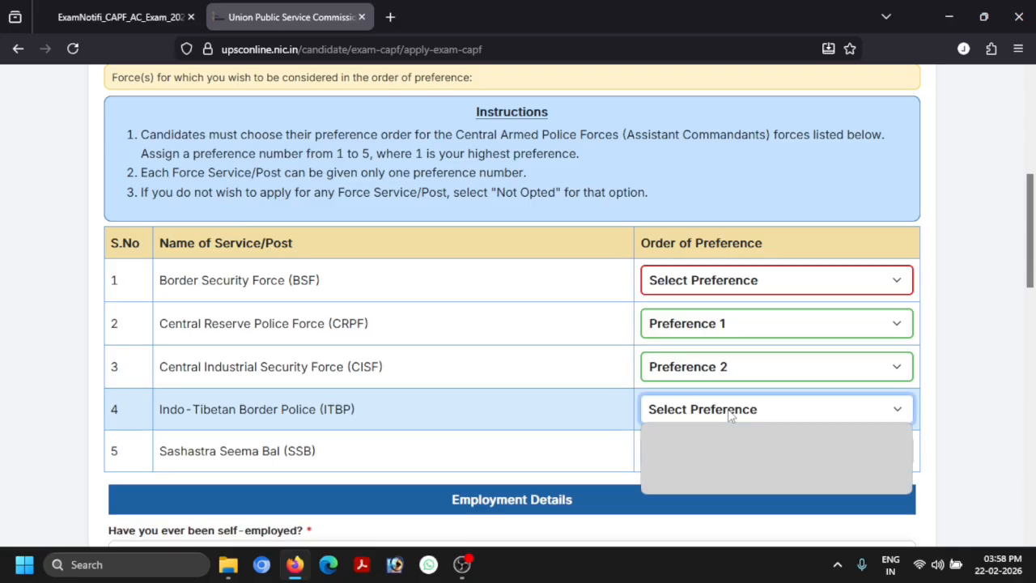
{"action": "left_click", "coordinate": [680, 335]}
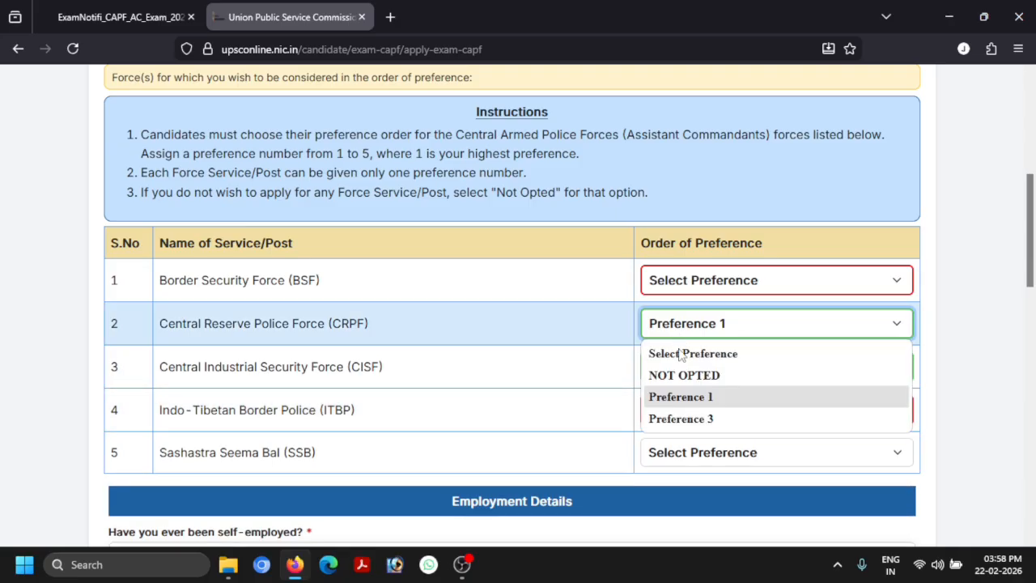
{"action": "left_click", "coordinate": [586, 345]}
Answer No to holding an NCC certificate, being an ex-serviceman, and being a civilian government servant
{"action": "scroll", "coordinate": [729, 316], "scroll_direction": "down", "scroll_amount": 3}
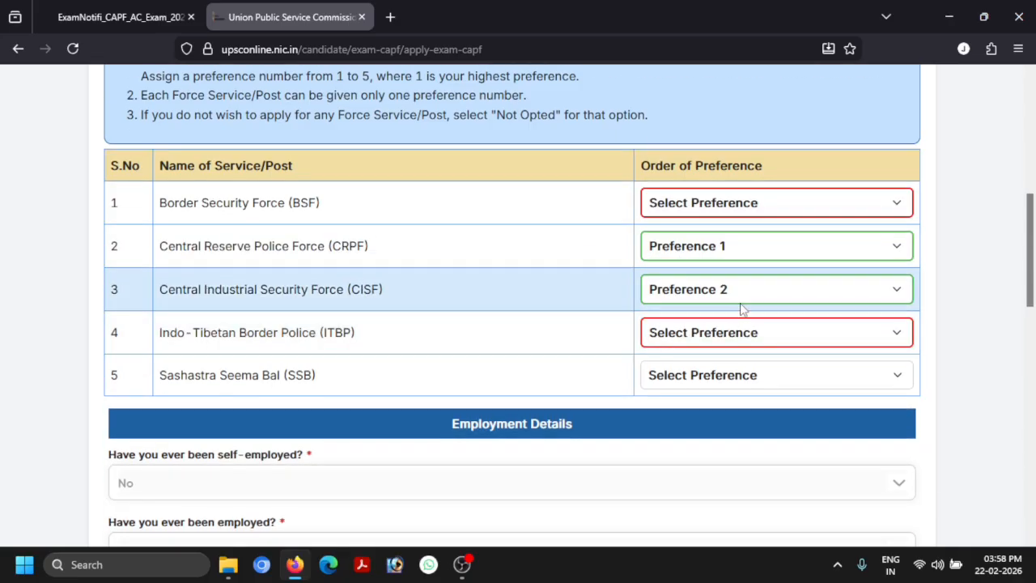
{"action": "scroll", "coordinate": [657, 279], "scroll_direction": "down", "scroll_amount": 1}
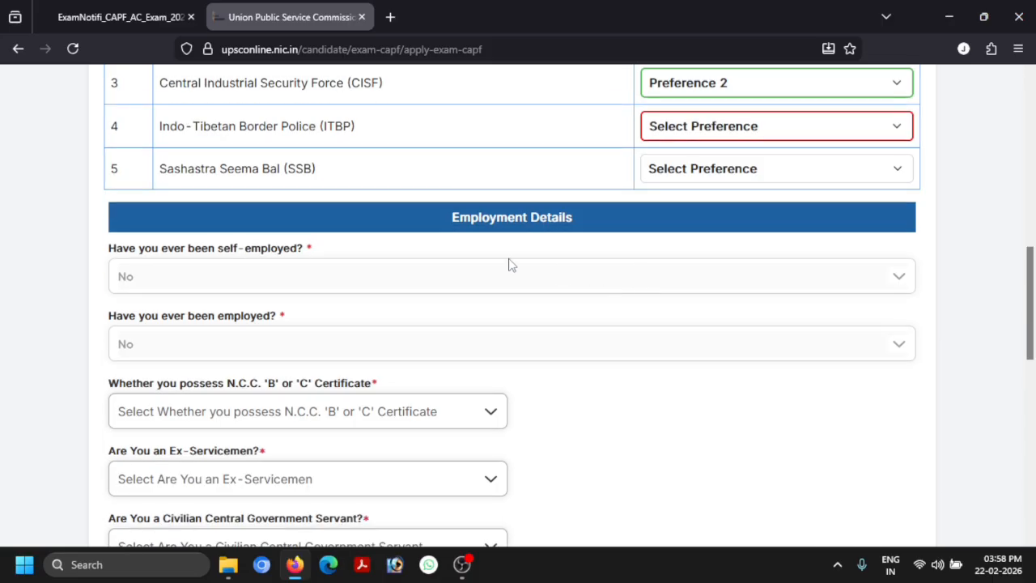
{"action": "scroll", "coordinate": [176, 274], "scroll_direction": "down", "scroll_amount": 1}
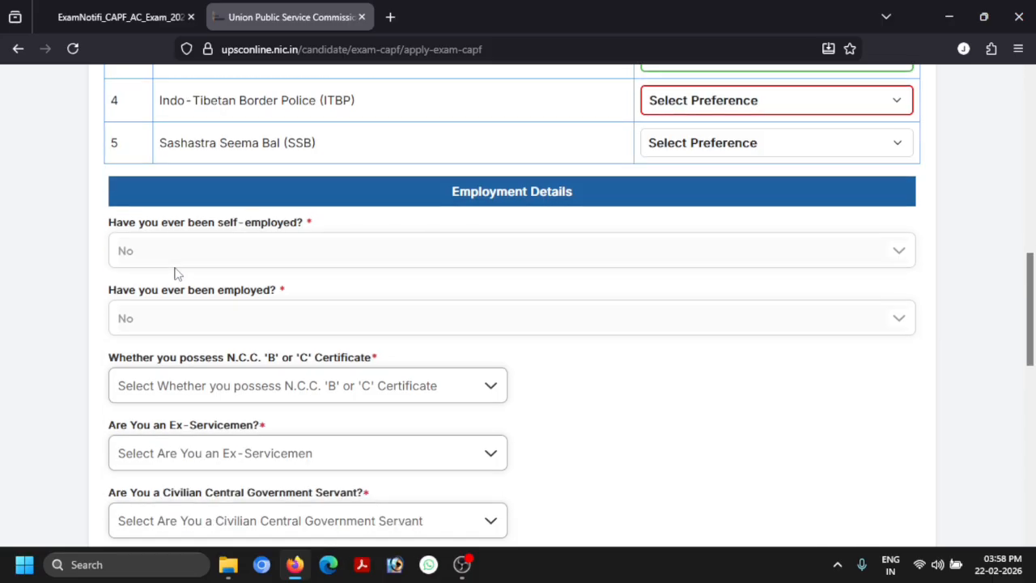
{"action": "scroll", "coordinate": [279, 309], "scroll_direction": "down", "scroll_amount": 1}
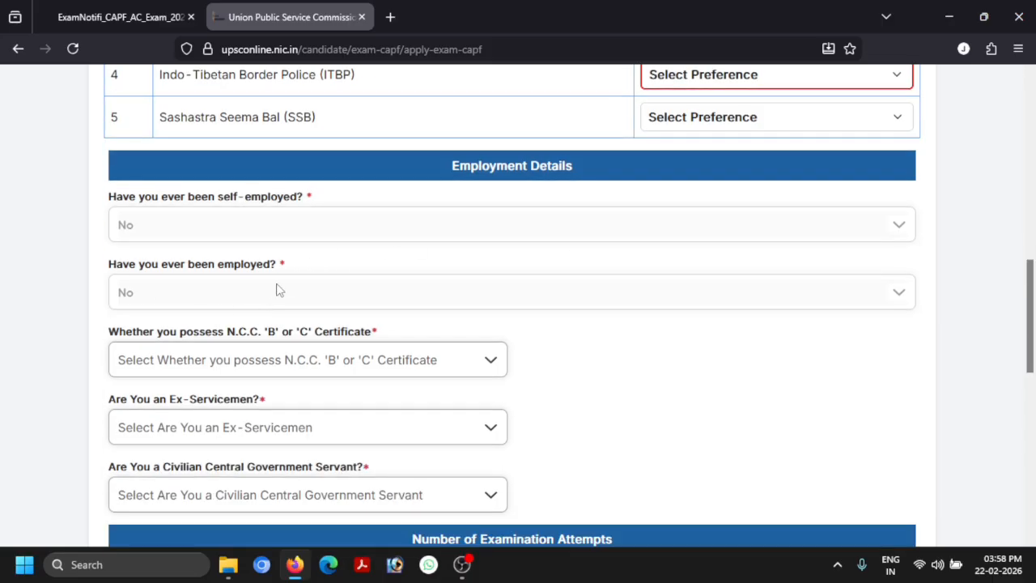
{"action": "scroll", "coordinate": [278, 289], "scroll_direction": "down", "scroll_amount": 1}
{"action": "left_click", "coordinate": [258, 283]}
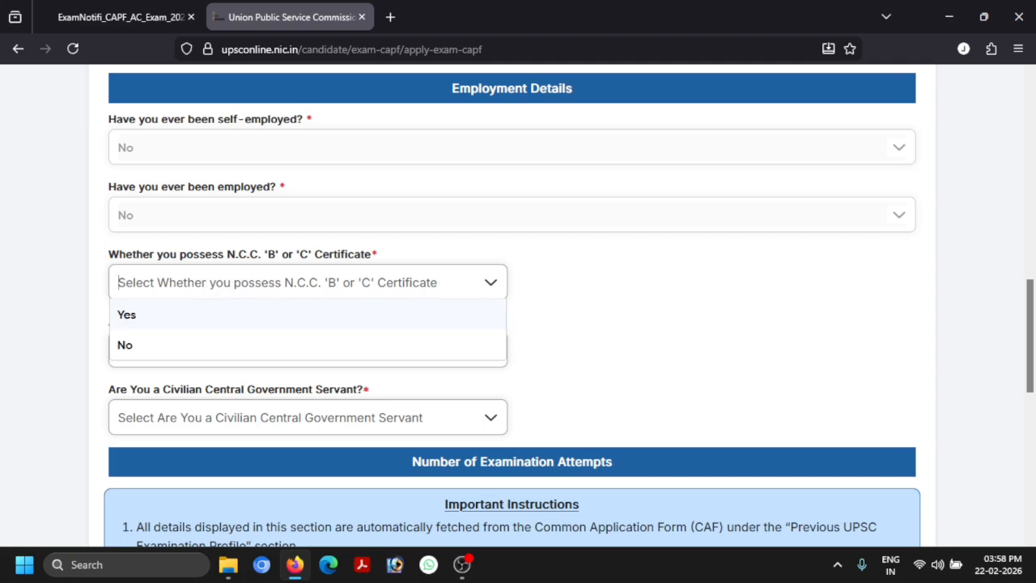
{"action": "left_click", "coordinate": [153, 355]}
{"action": "scroll", "coordinate": [256, 238], "scroll_direction": "down", "scroll_amount": 3}
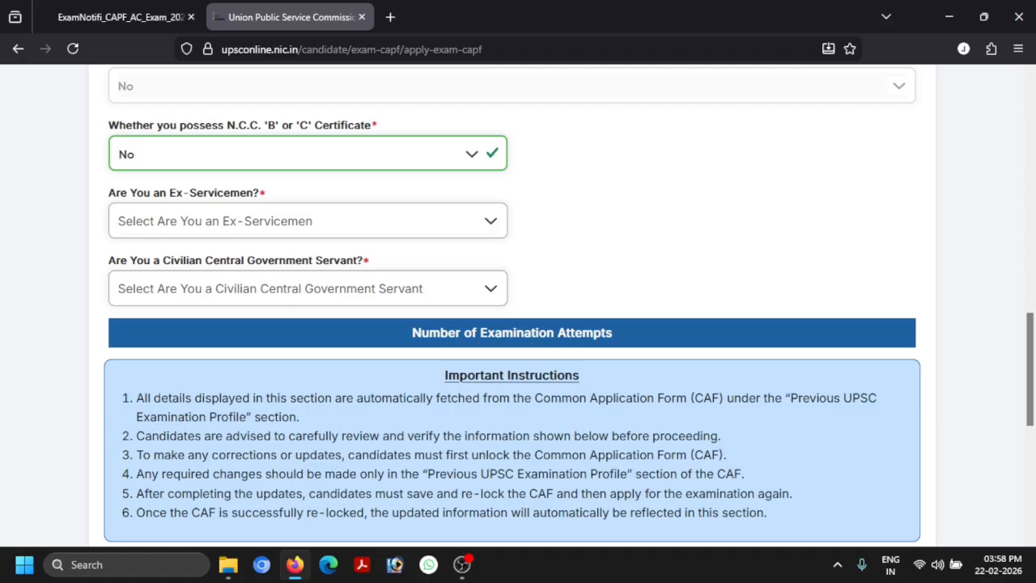
{"action": "left_click", "coordinate": [267, 222]}
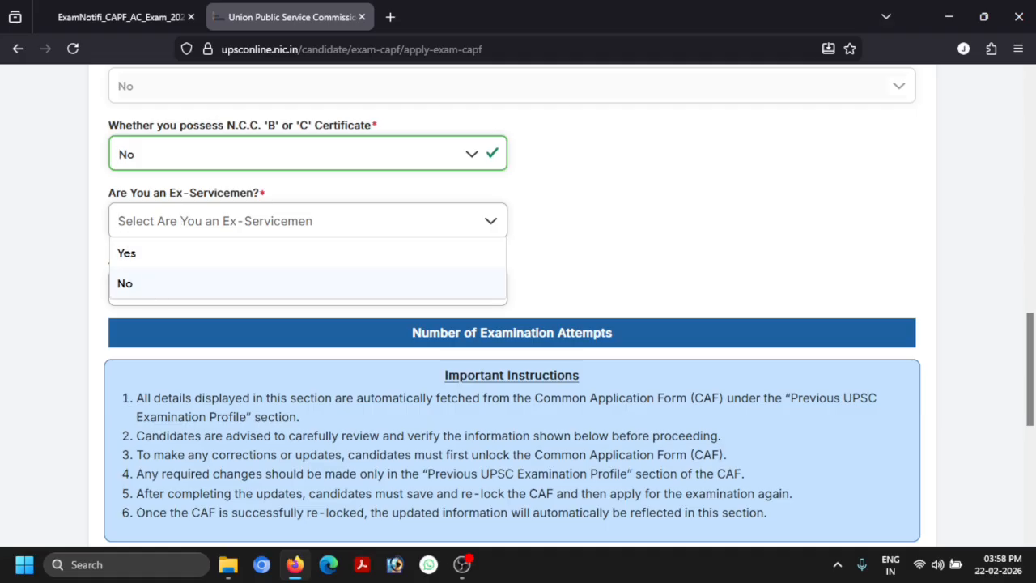
{"action": "left_click", "coordinate": [153, 286]}
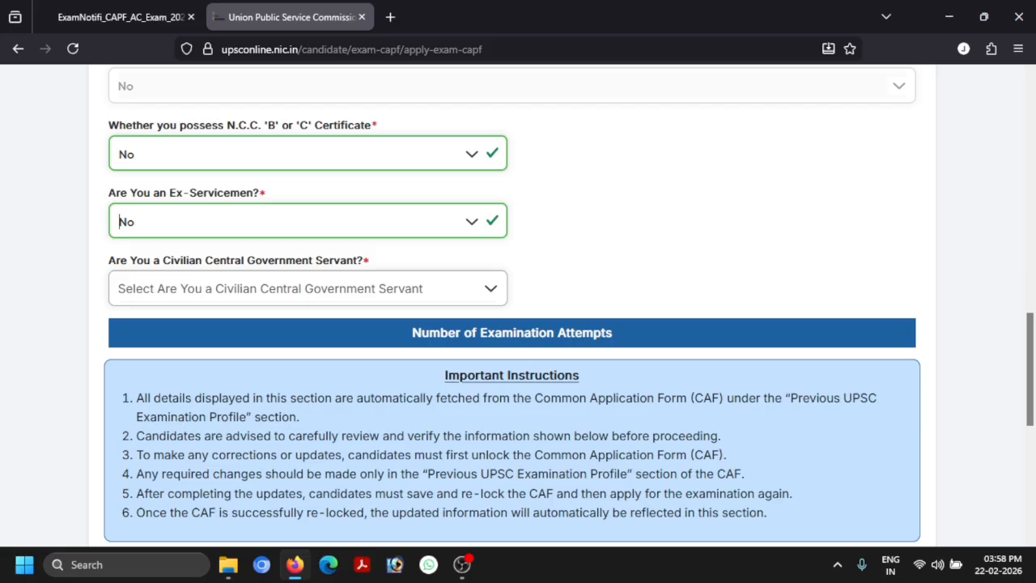
{"action": "left_click", "coordinate": [267, 289]}
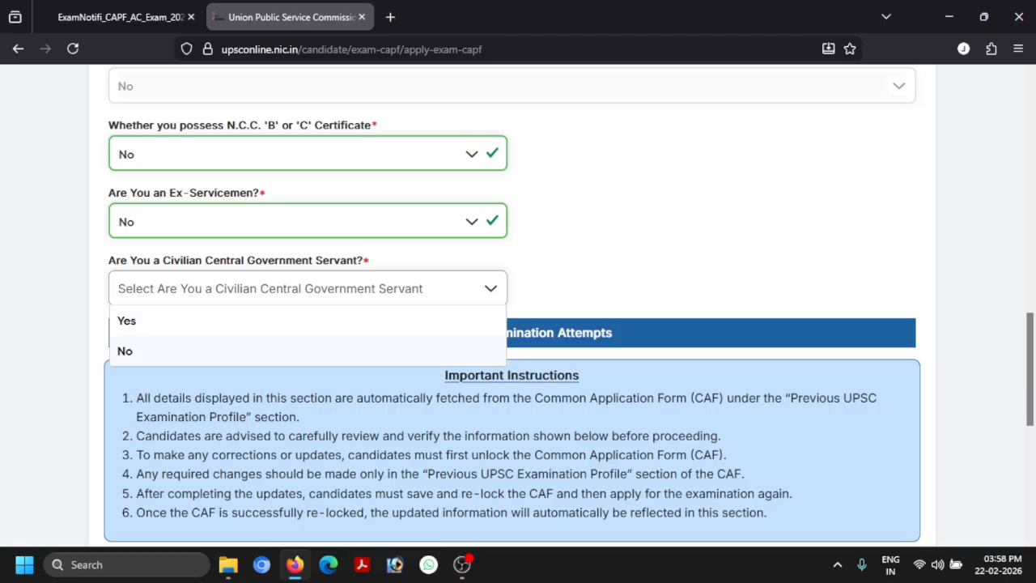
{"action": "left_click", "coordinate": [166, 352]}
Answer No to having sports achievements
{"action": "scroll", "coordinate": [450, 293], "scroll_direction": "down", "scroll_amount": 4}
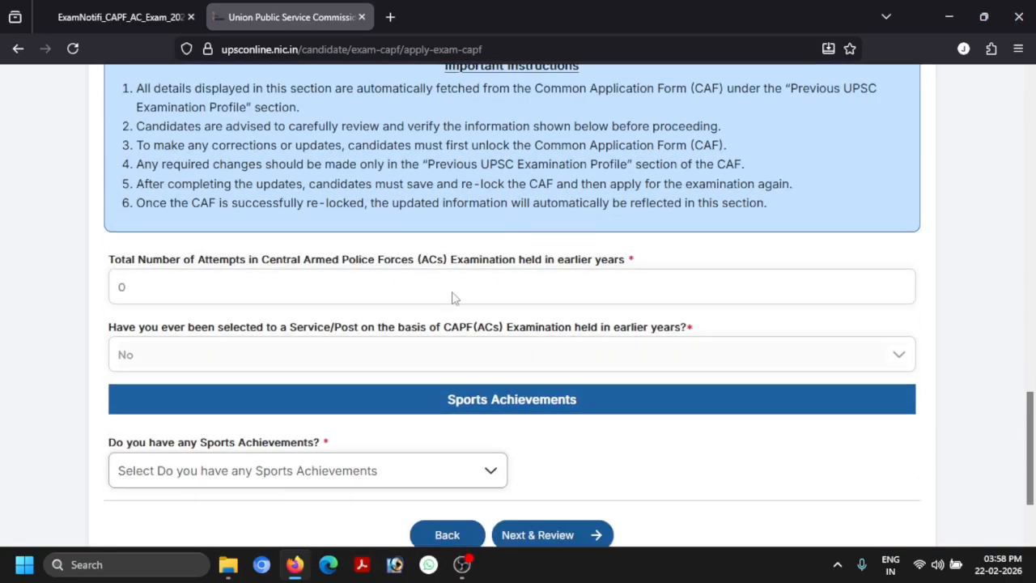
{"action": "scroll", "coordinate": [518, 305], "scroll_direction": "down", "scroll_amount": 1}
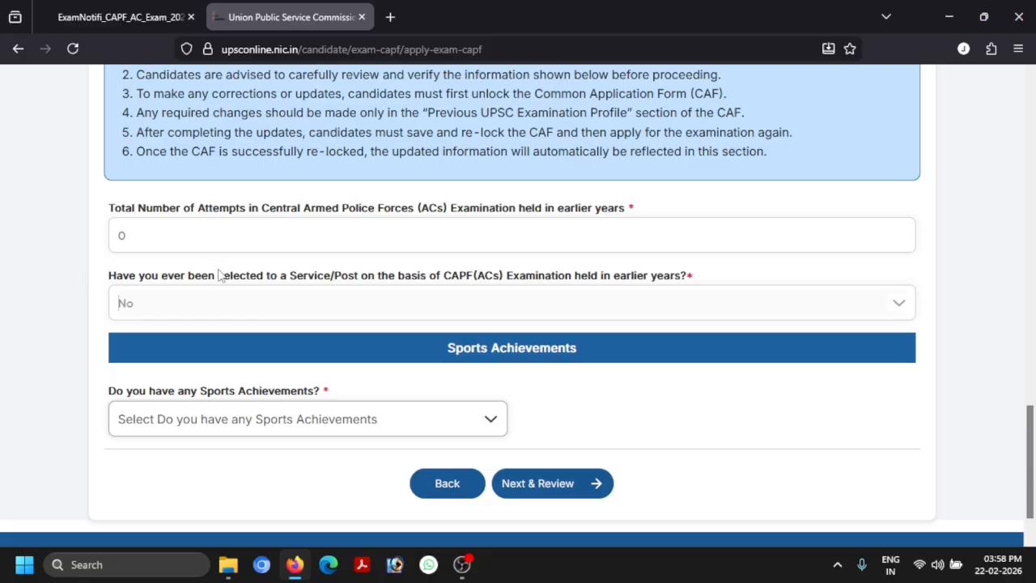
{"action": "scroll", "coordinate": [348, 296], "scroll_direction": "down", "scroll_amount": 1}
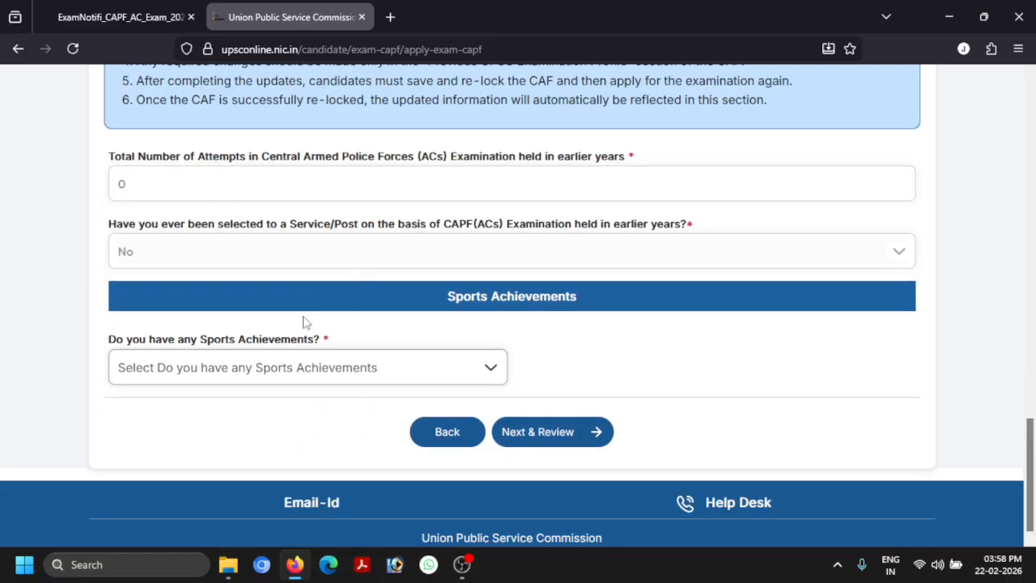
{"action": "left_click", "coordinate": [216, 369]}
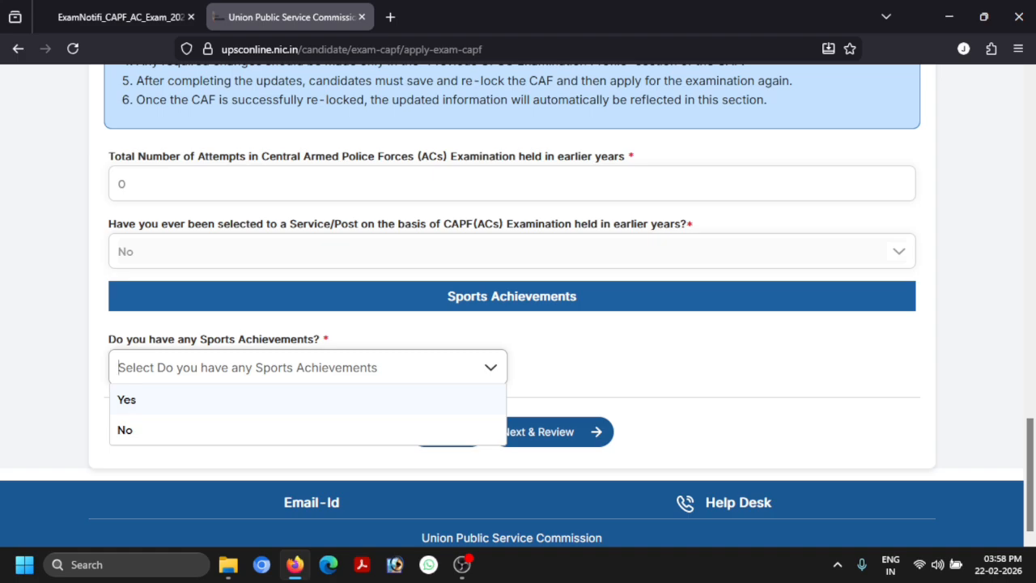
{"action": "left_click", "coordinate": [227, 425]}
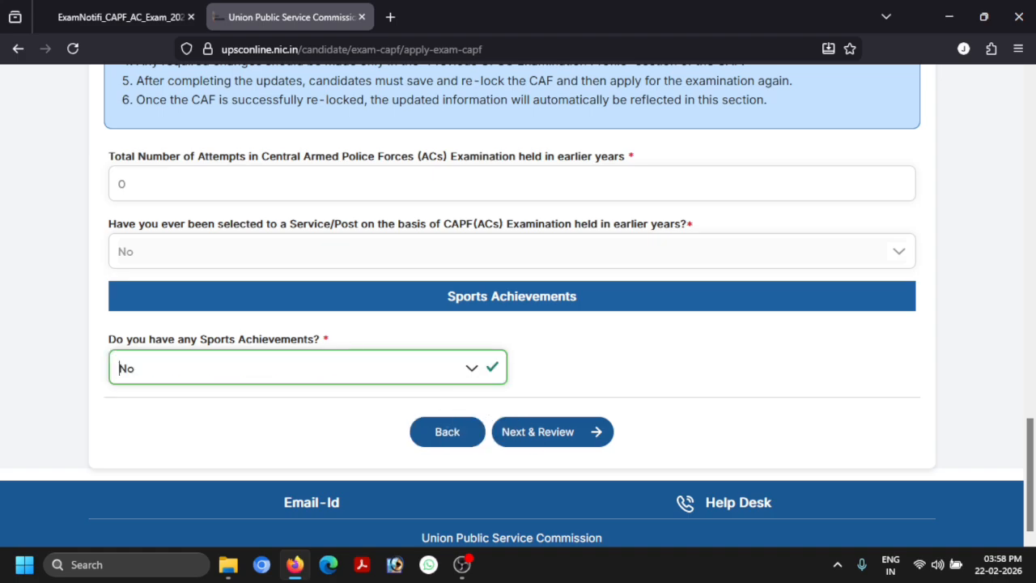
Submit the service preference details, confirming and acknowledging the success message
{"action": "scroll", "coordinate": [368, 344], "scroll_direction": "down", "scroll_amount": 4}
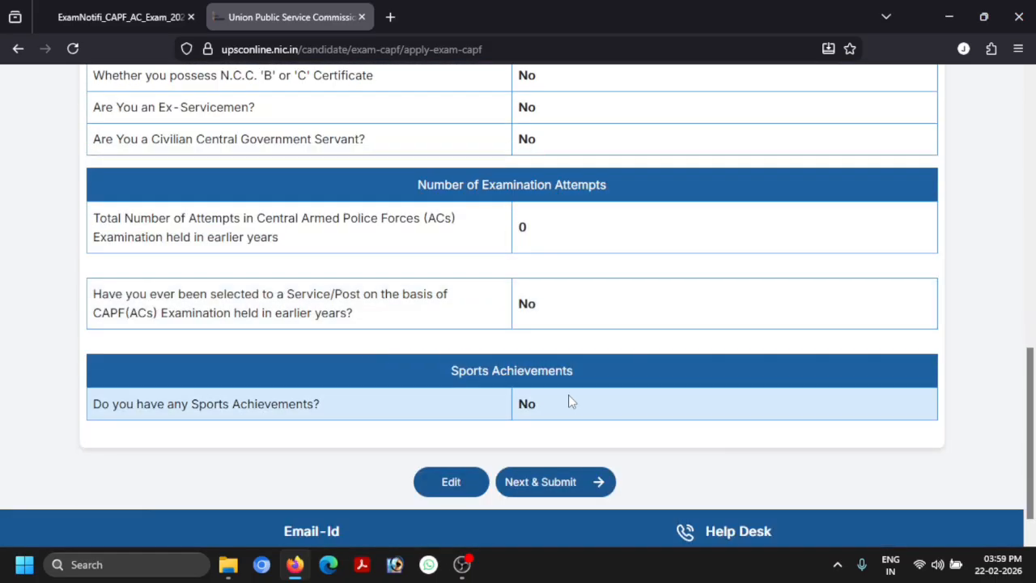
{"action": "left_click", "coordinate": [550, 488]}
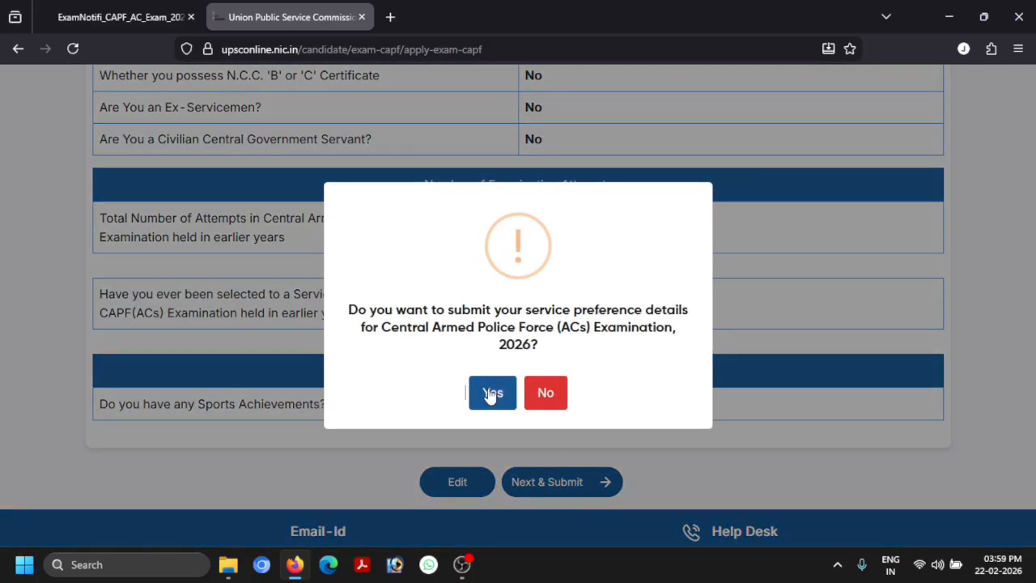
{"action": "left_click", "coordinate": [490, 391]}
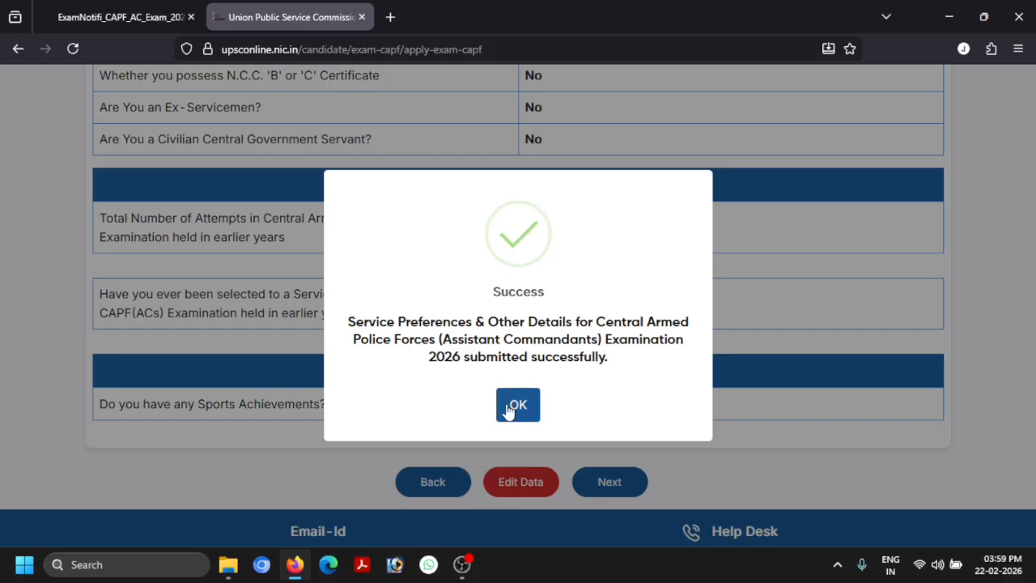
{"action": "left_click", "coordinate": [507, 407]}
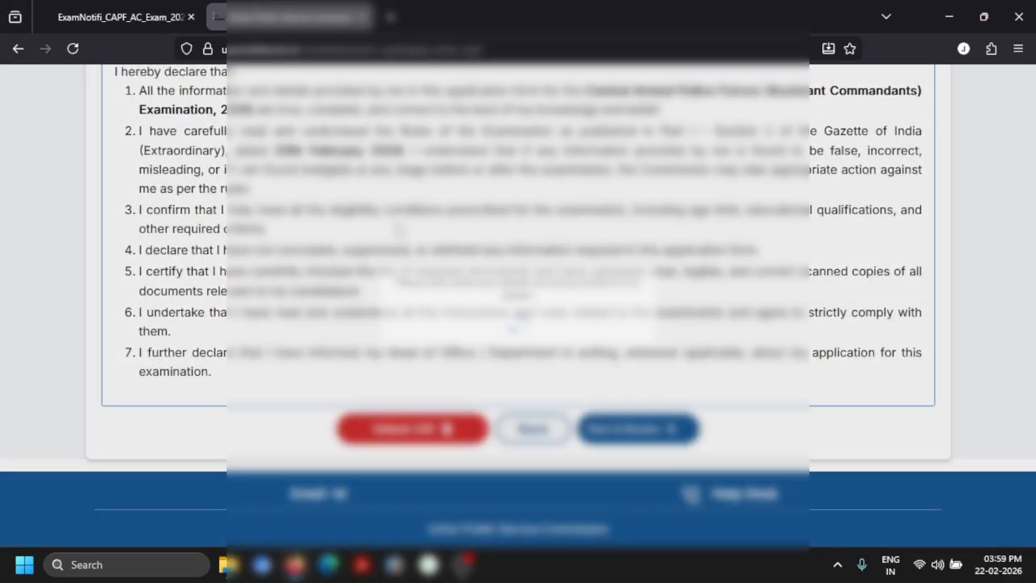
{"action": "scroll", "coordinate": [400, 230], "scroll_direction": "up", "scroll_amount": 5}
Pick an examination centre from the Select Examination Centre list
{"action": "scroll", "coordinate": [399, 227], "scroll_direction": "up", "scroll_amount": 2}
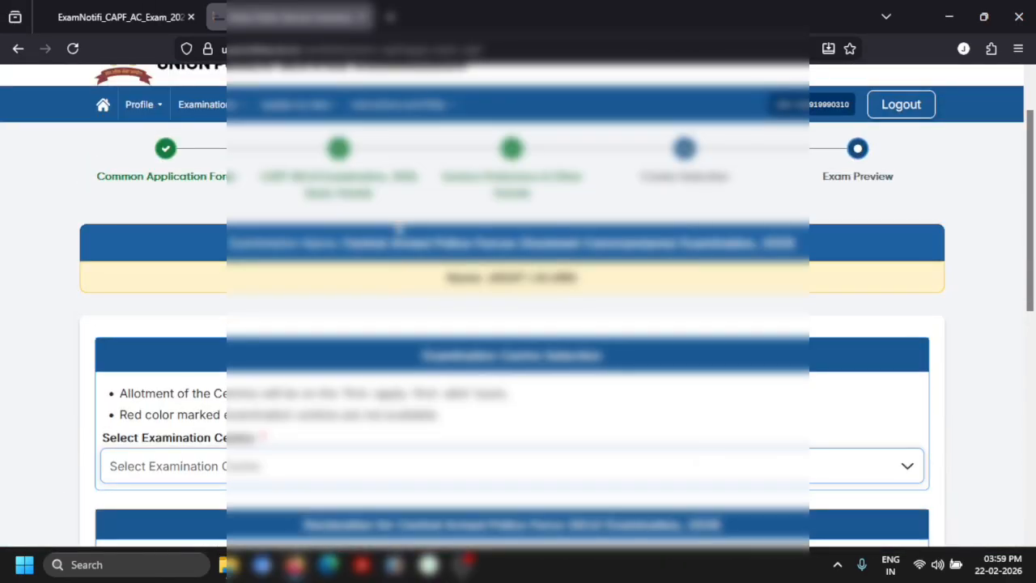
{"action": "scroll", "coordinate": [340, 259], "scroll_direction": "down", "scroll_amount": 4}
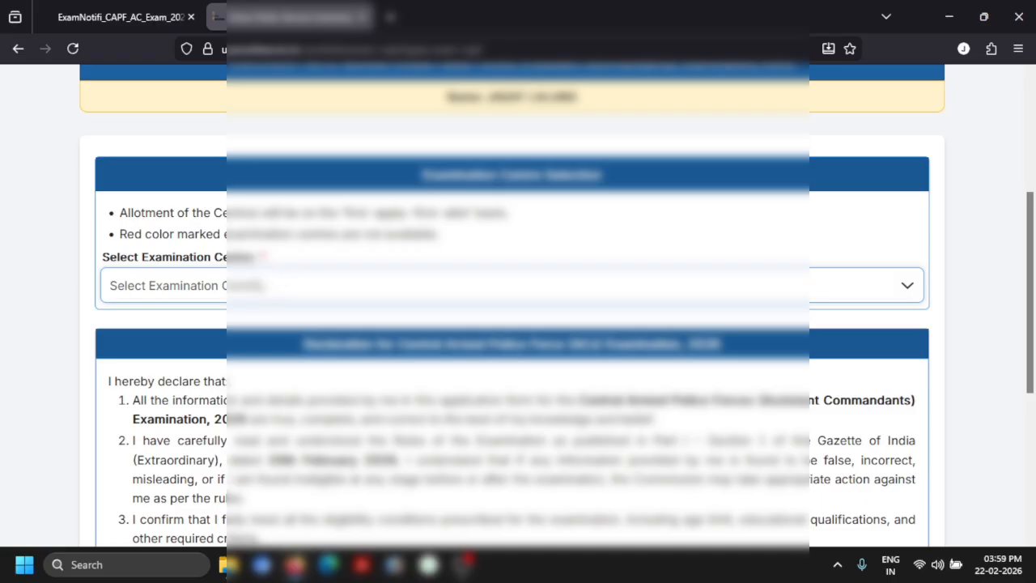
{"action": "left_click", "coordinate": [279, 285]}
{"action": "scroll", "coordinate": [240, 370], "scroll_direction": "down", "scroll_amount": 1}
{"action": "scroll", "coordinate": [241, 370], "scroll_direction": "down", "scroll_amount": 4}
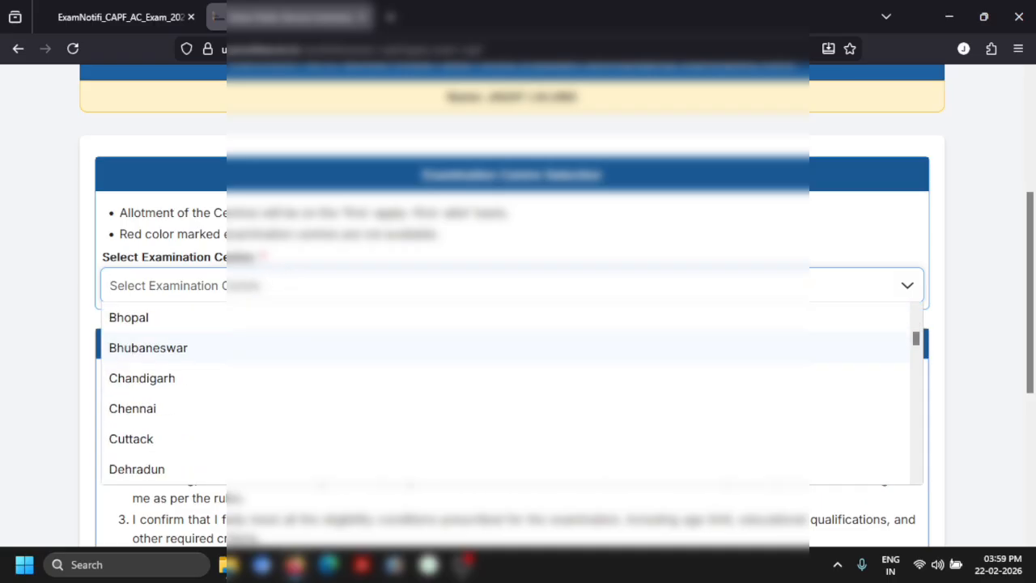
{"action": "scroll", "coordinate": [241, 378], "scroll_direction": "down", "scroll_amount": 5}
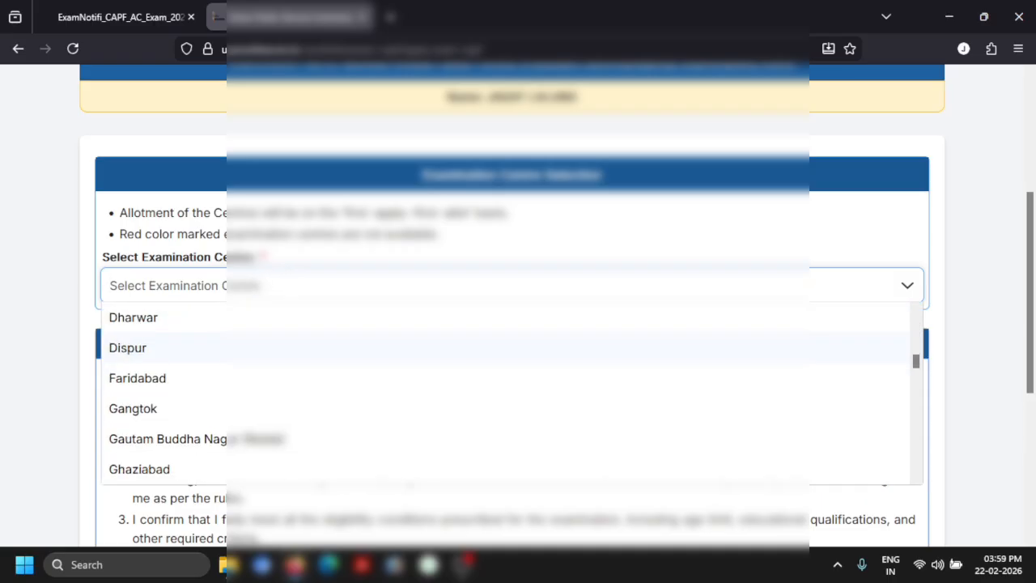
{"action": "scroll", "coordinate": [236, 350], "scroll_direction": "down", "scroll_amount": 3}
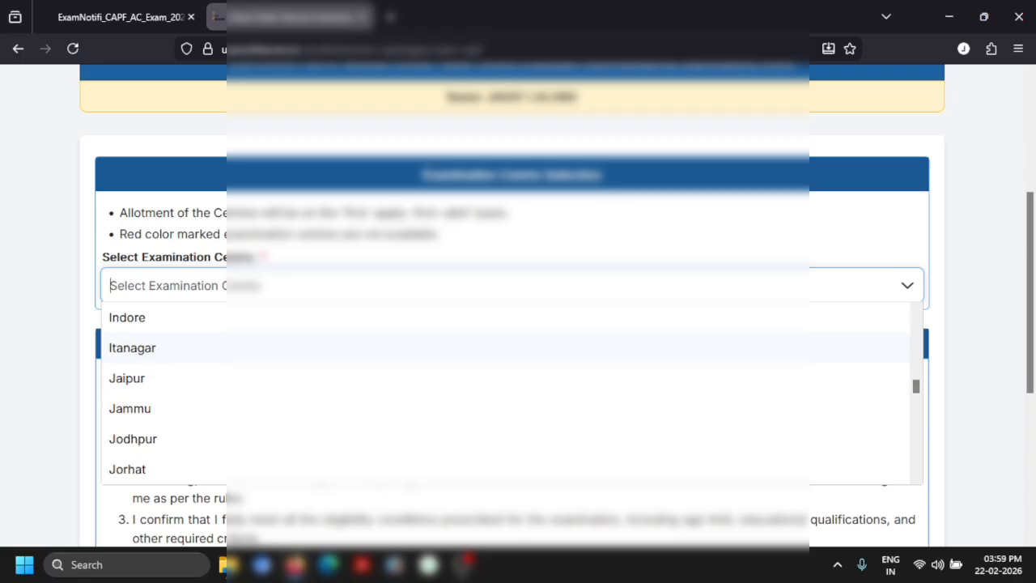
{"action": "scroll", "coordinate": [190, 419], "scroll_direction": "down", "scroll_amount": 3}
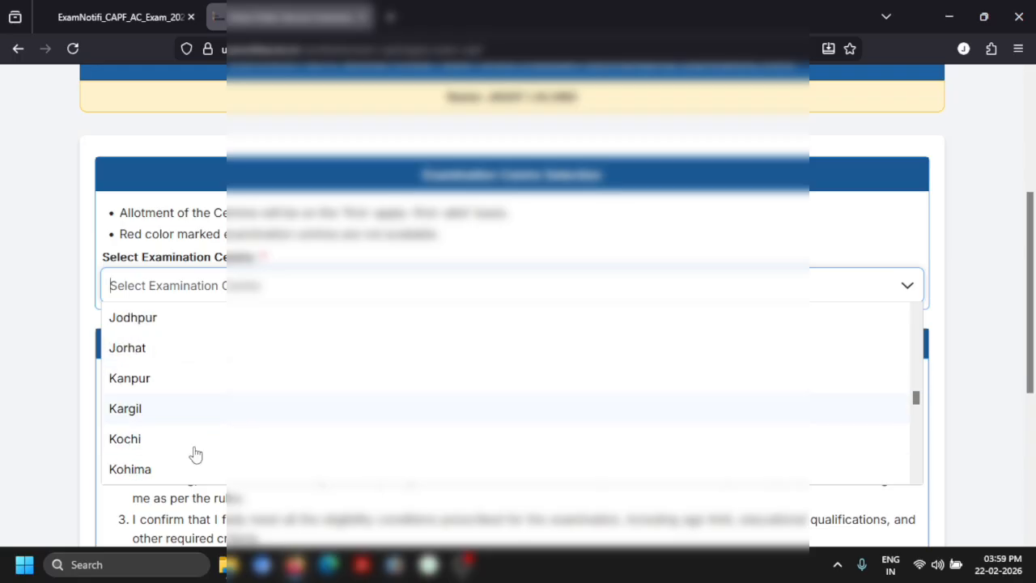
{"action": "left_click", "coordinate": [43, 390]}
Save the chosen examination centre and confirm submitting the centre details
{"action": "scroll", "coordinate": [289, 380], "scroll_direction": "down", "scroll_amount": 5}
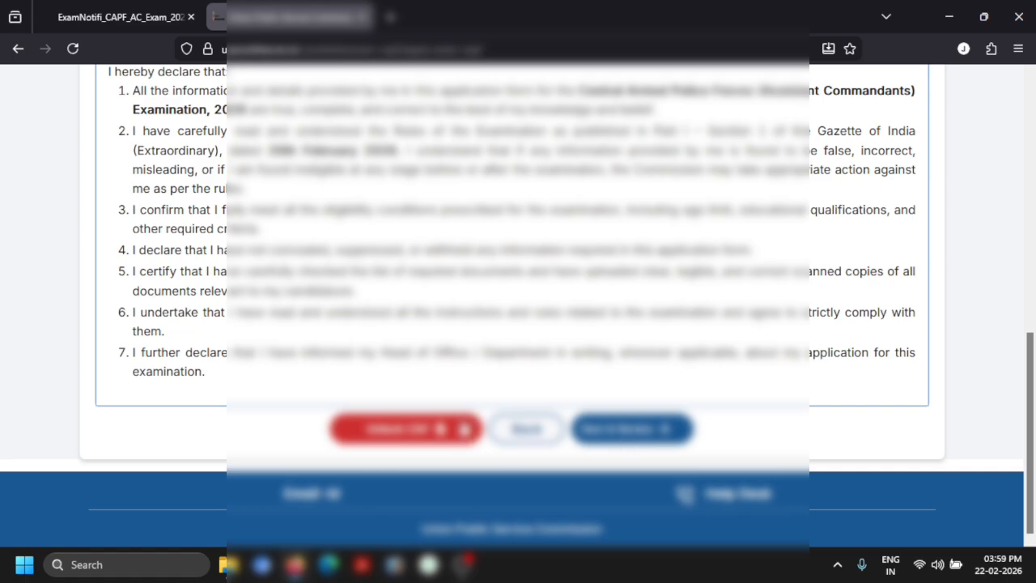
{"action": "scroll", "coordinate": [373, 397], "scroll_direction": "up", "scroll_amount": 10}
{"action": "scroll", "coordinate": [518, 324], "scroll_direction": "down", "scroll_amount": 9}
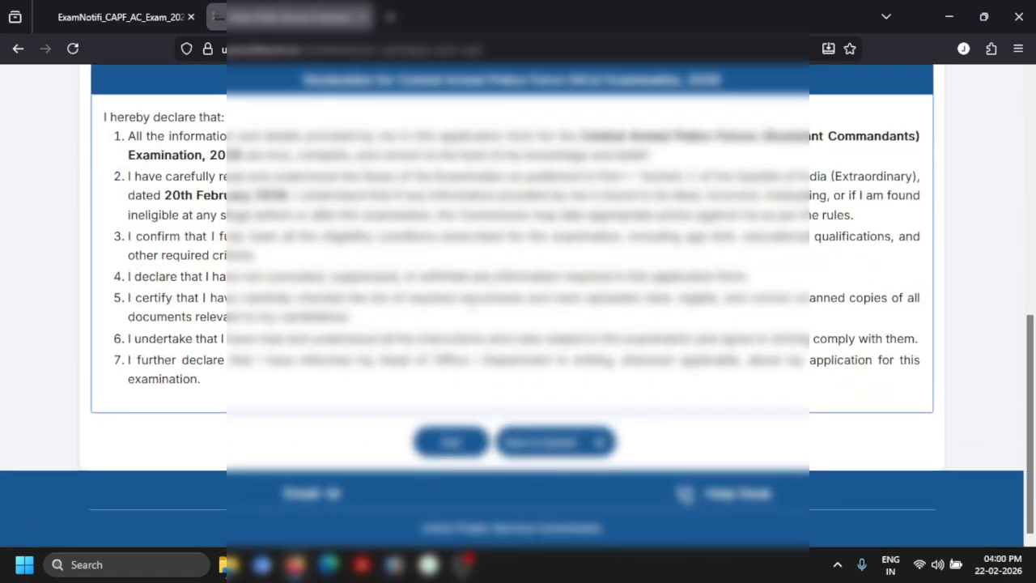
{"action": "left_click", "coordinate": [561, 445]}
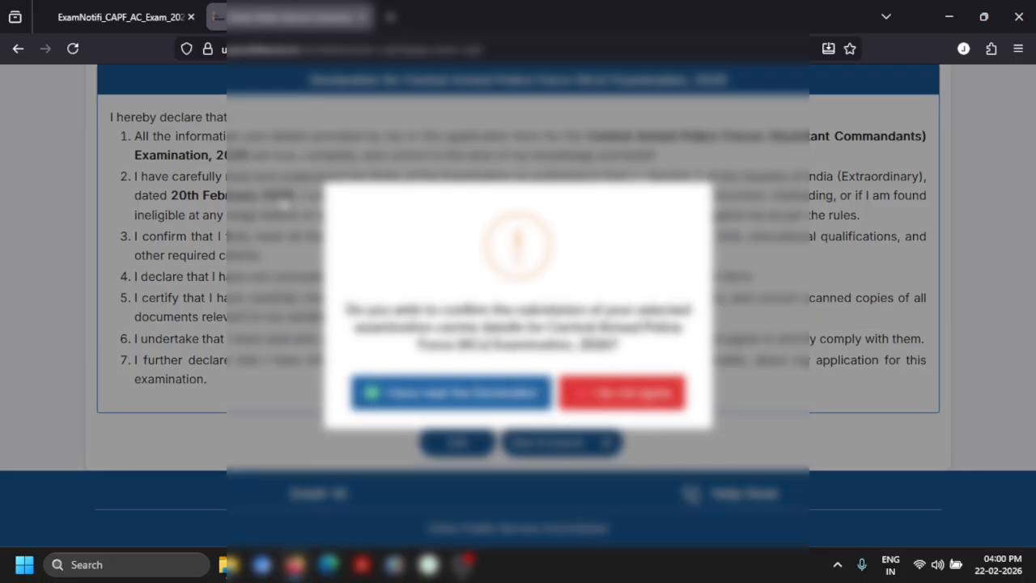
{"action": "left_click", "coordinate": [744, 383]}
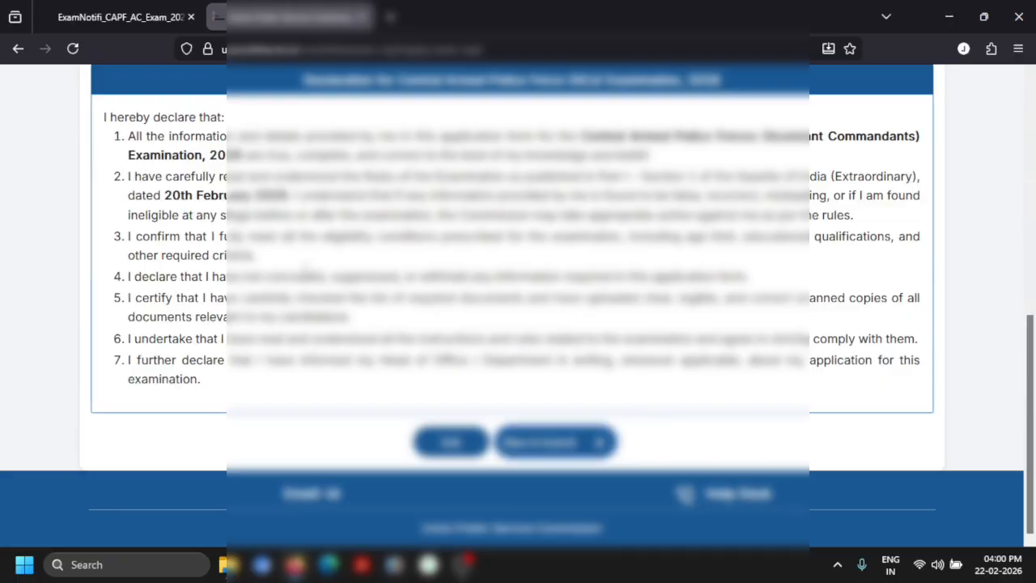
{"action": "scroll", "coordinate": [146, 199], "scroll_direction": "up", "scroll_amount": 1}
{"action": "scroll", "coordinate": [193, 194], "scroll_direction": "down", "scroll_amount": 1}
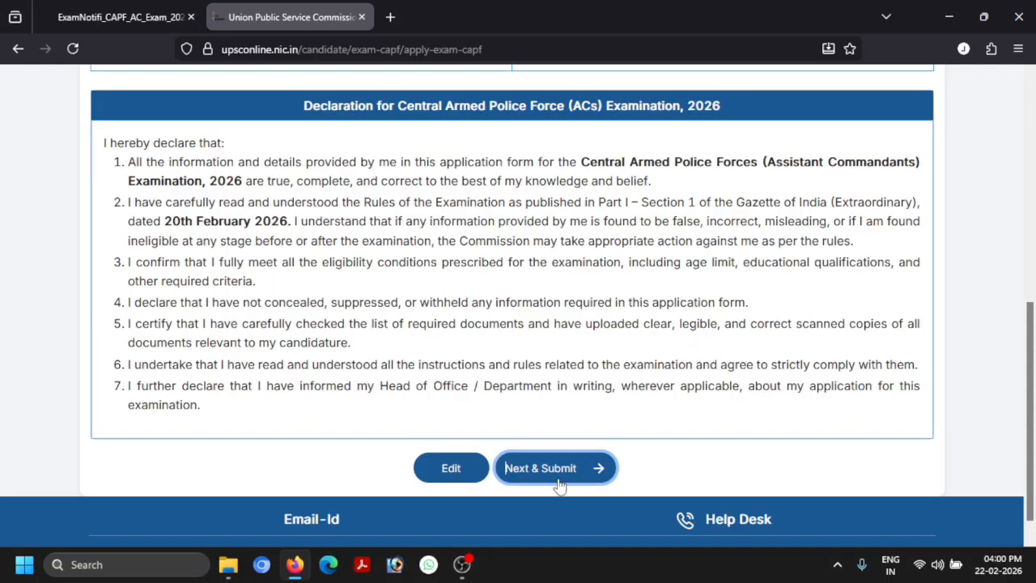
Submit the application, accepting 'I have read the Declaration' and dismissing the success message
{"action": "left_click", "coordinate": [556, 476]}
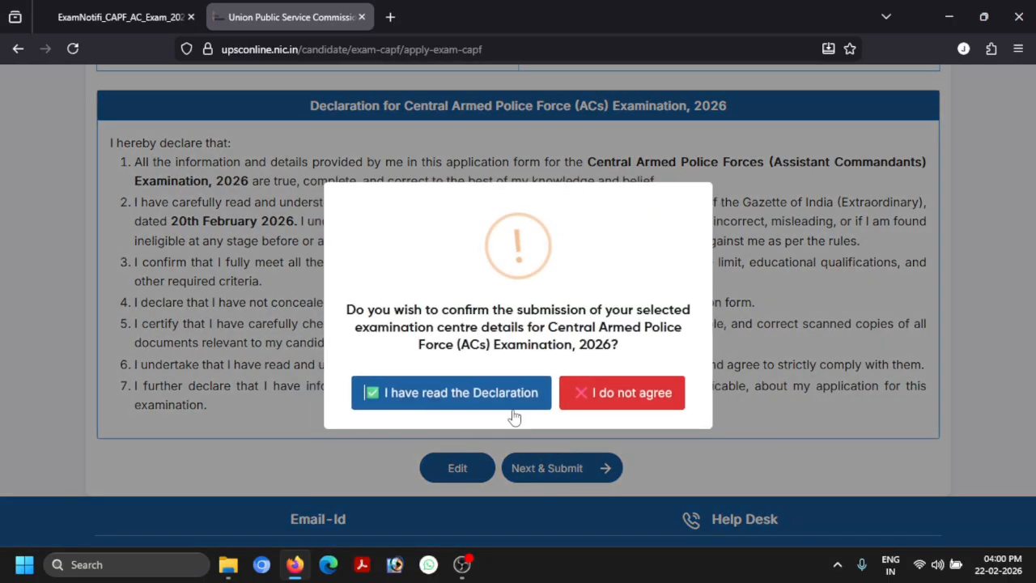
{"action": "left_click", "coordinate": [467, 409]}
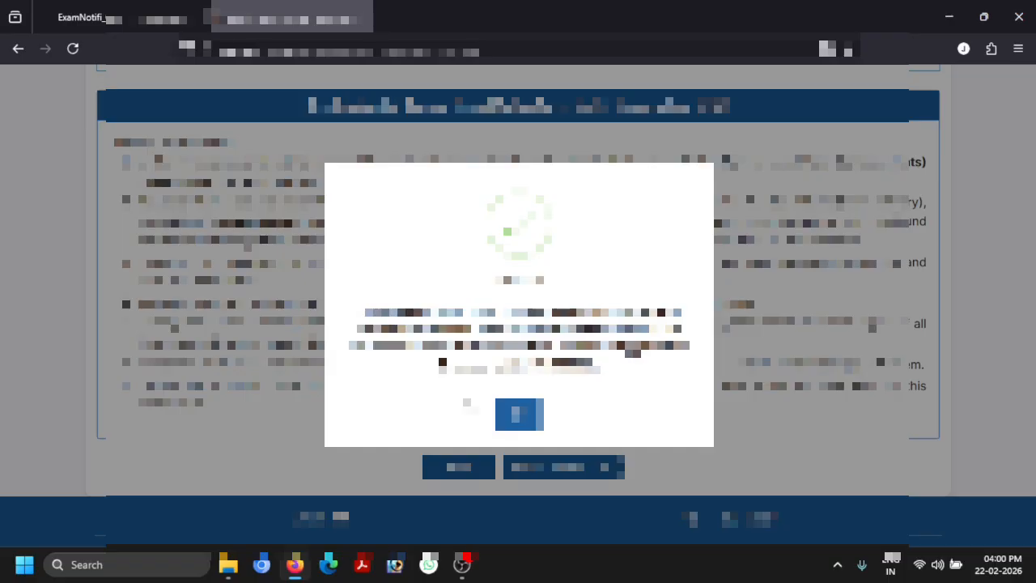
{"action": "left_click_drag", "start_coordinate": [505, 367], "coordinate": [595, 371]}
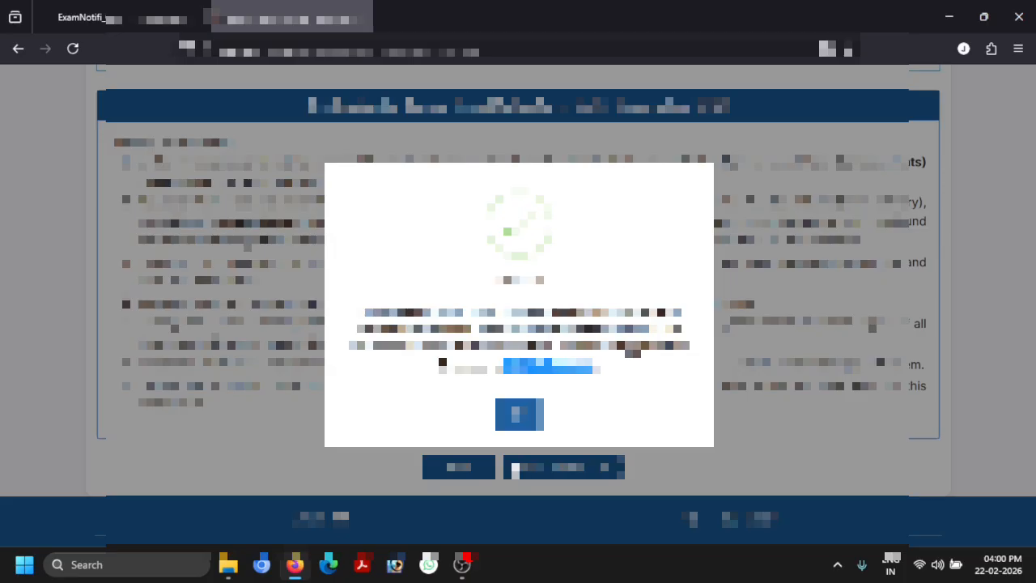
{"action": "left_click", "coordinate": [520, 414]}
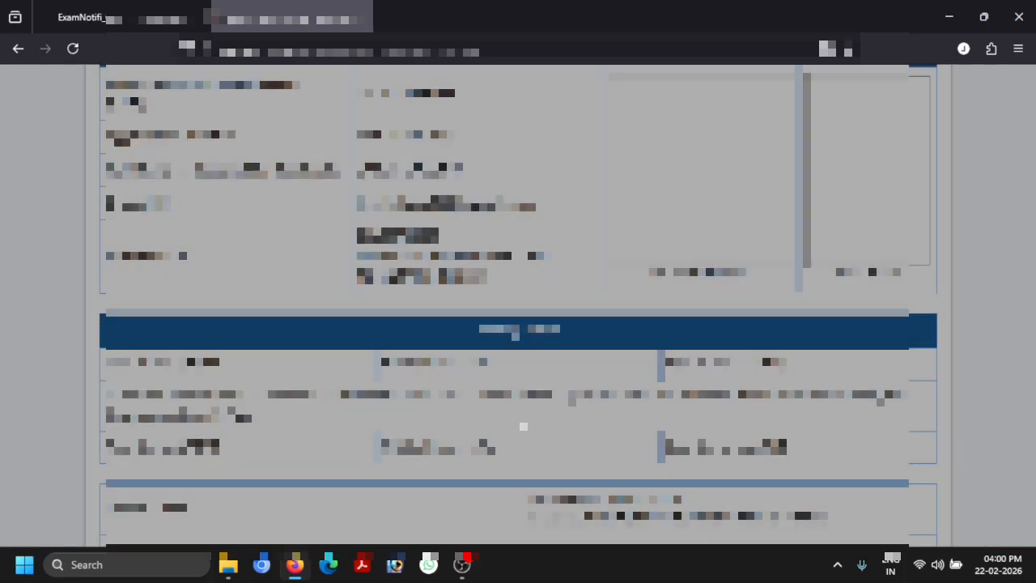
Review the application preview down to the bottom and open the printable form in a new tab
{"action": "scroll", "coordinate": [518, 306], "scroll_direction": "up", "scroll_amount": 2}
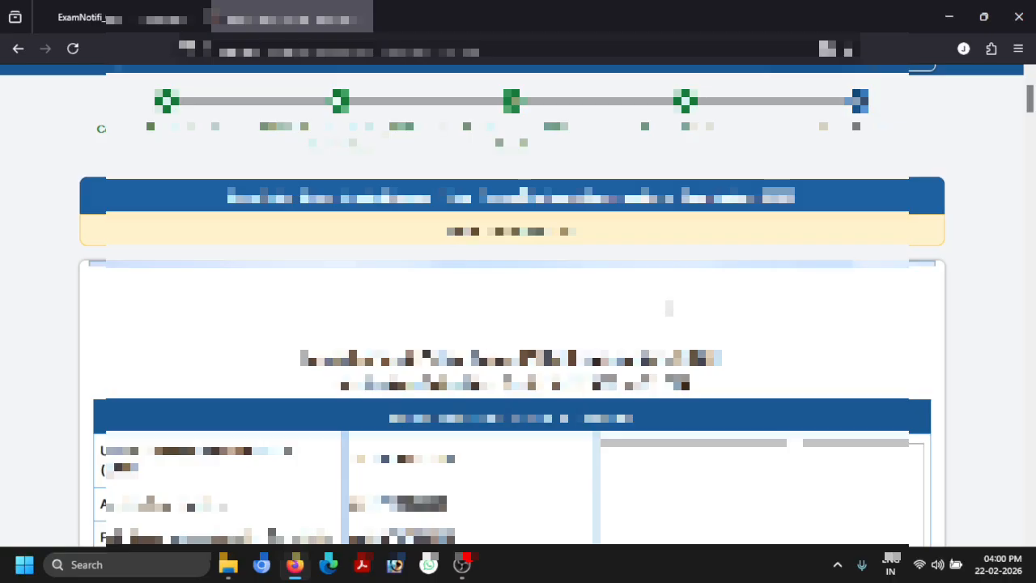
{"action": "scroll", "coordinate": [669, 308], "scroll_direction": "down", "scroll_amount": 4}
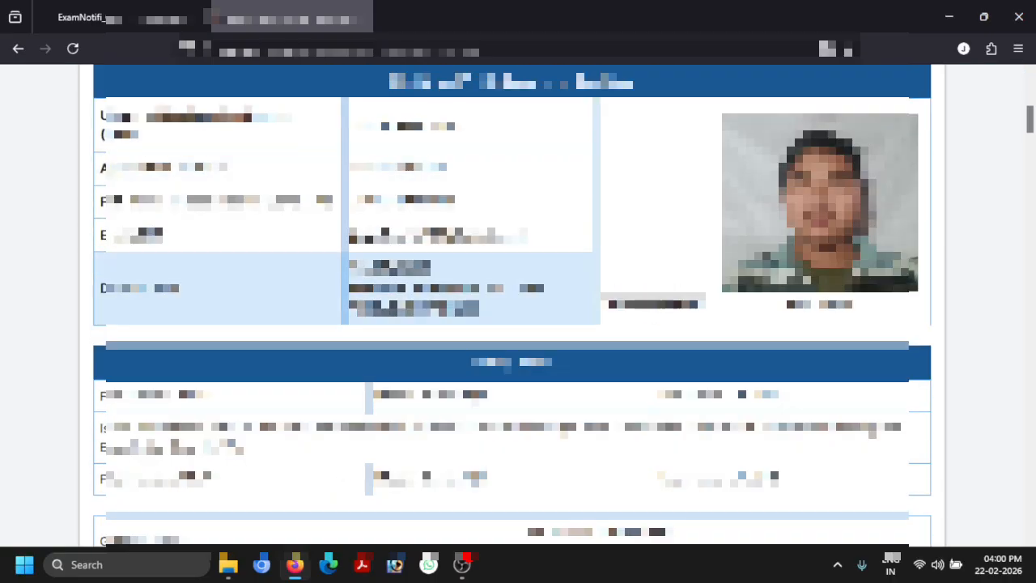
{"action": "scroll", "coordinate": [518, 306], "scroll_direction": "down", "scroll_amount": 10}
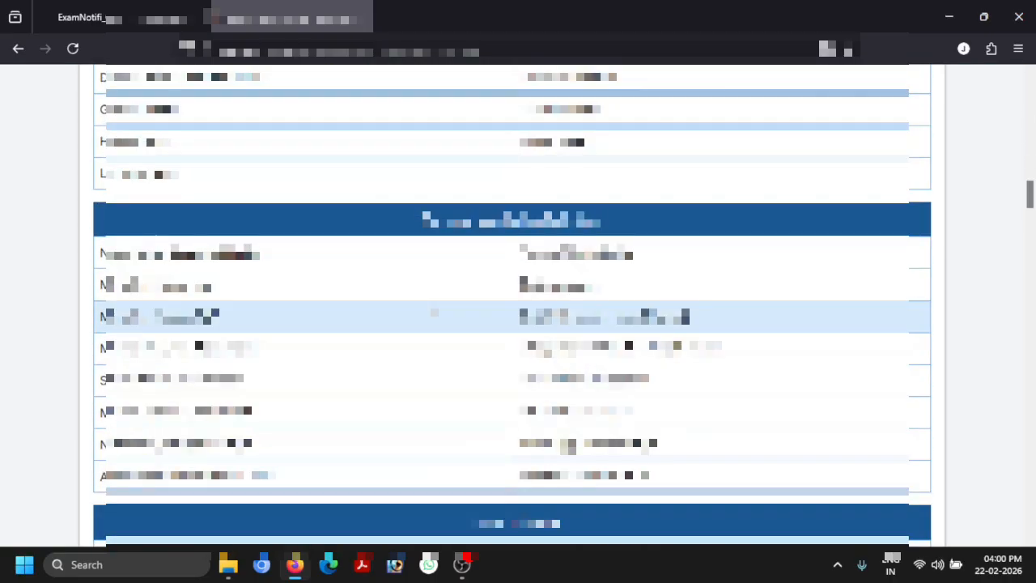
{"action": "scroll", "coordinate": [434, 312], "scroll_direction": "down", "scroll_amount": 10}
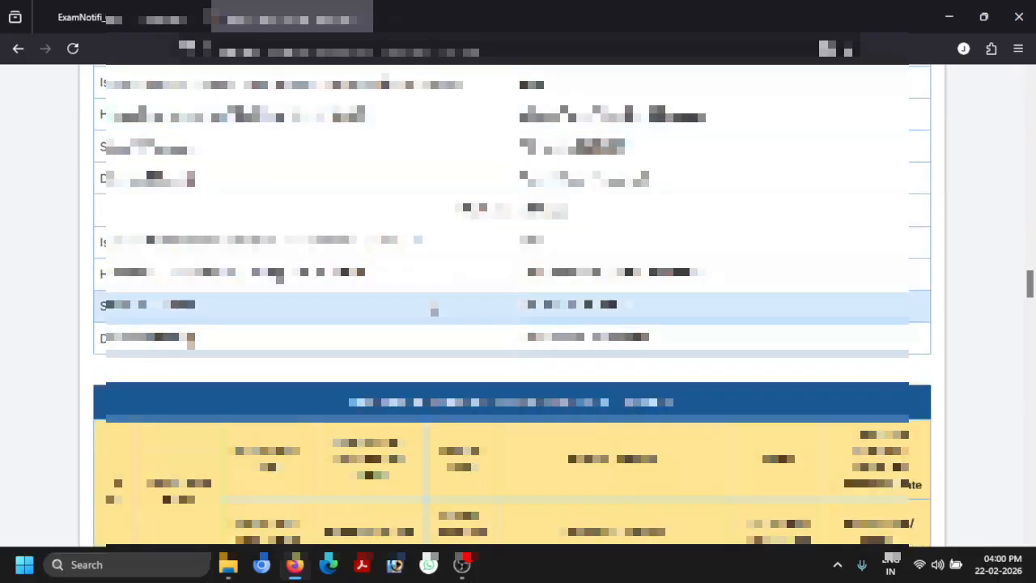
{"action": "scroll", "coordinate": [433, 310], "scroll_direction": "down", "scroll_amount": 10}
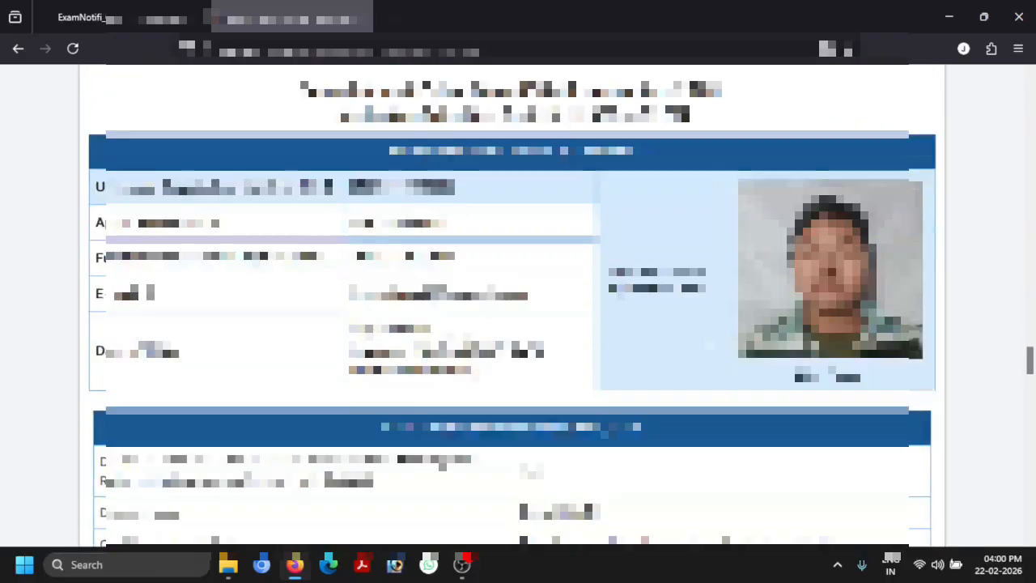
{"action": "scroll", "coordinate": [437, 310], "scroll_direction": "down", "scroll_amount": 10}
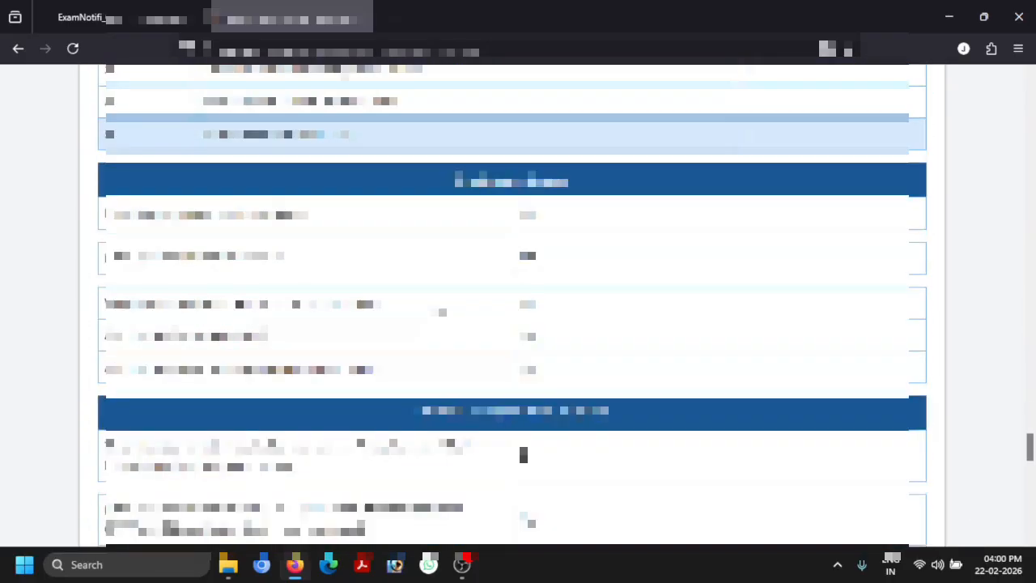
{"action": "scroll", "coordinate": [442, 312], "scroll_direction": "down", "scroll_amount": 10}
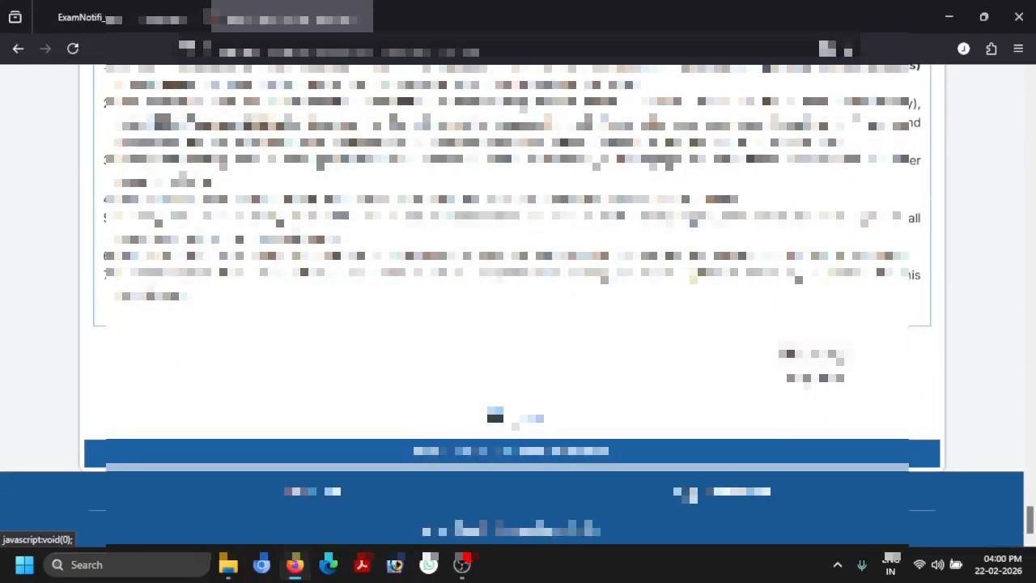
{"action": "left_click", "coordinate": [518, 419]}
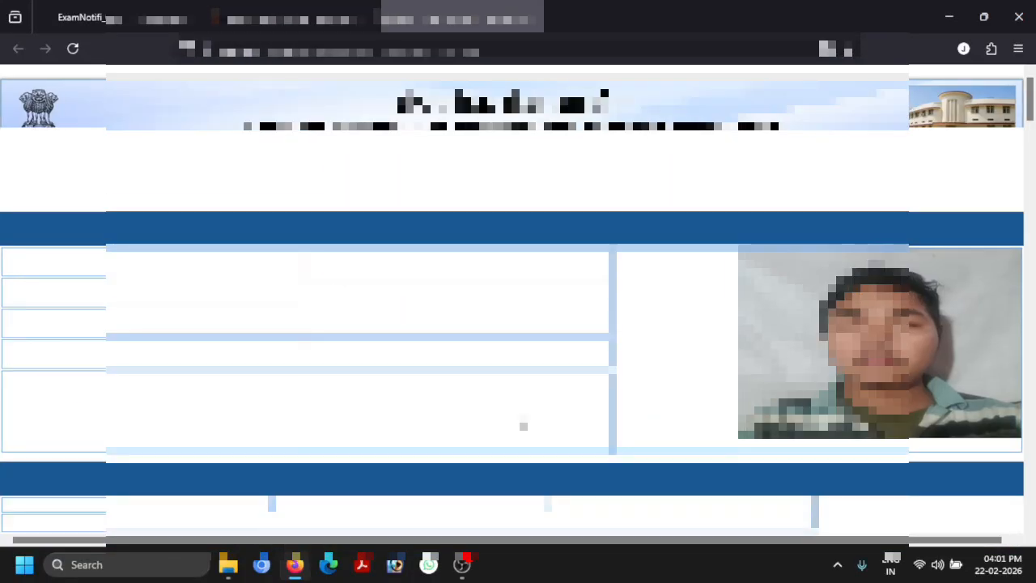